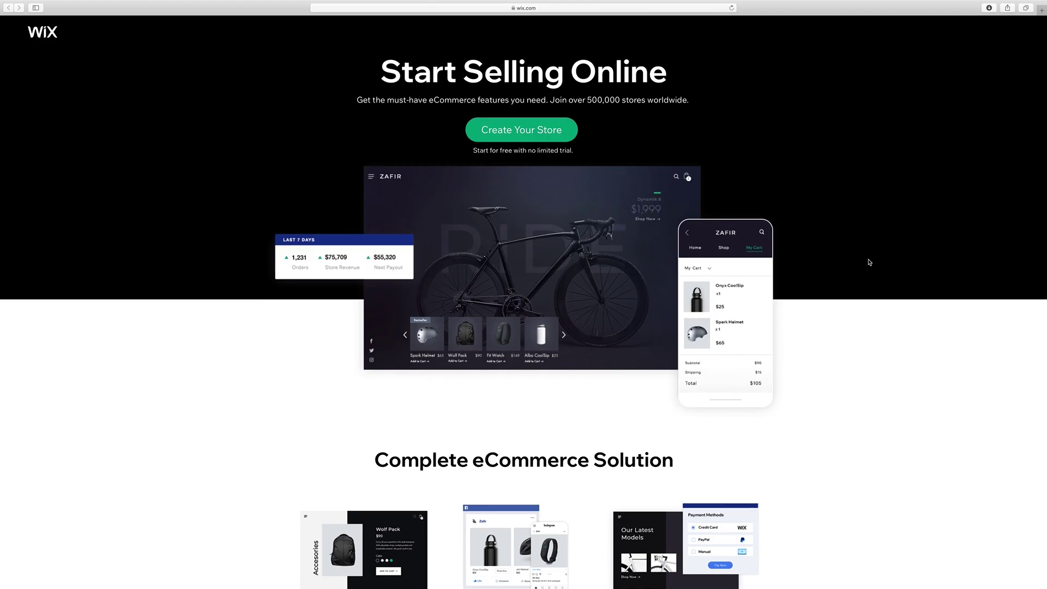
Log in to the Wix account from the online store start page.
left_click(549, 134)
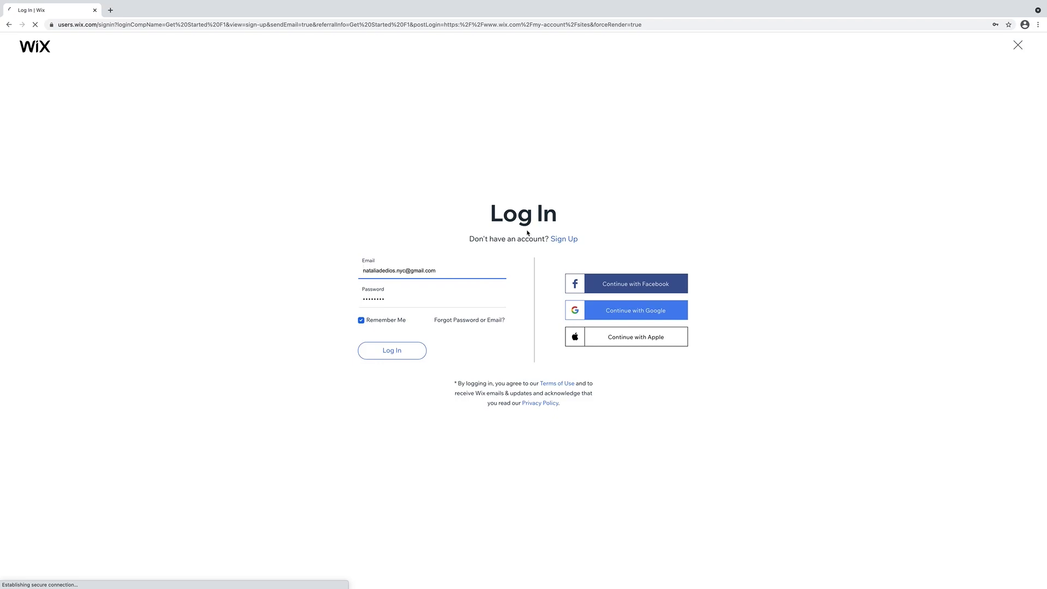
left_click(562, 239)
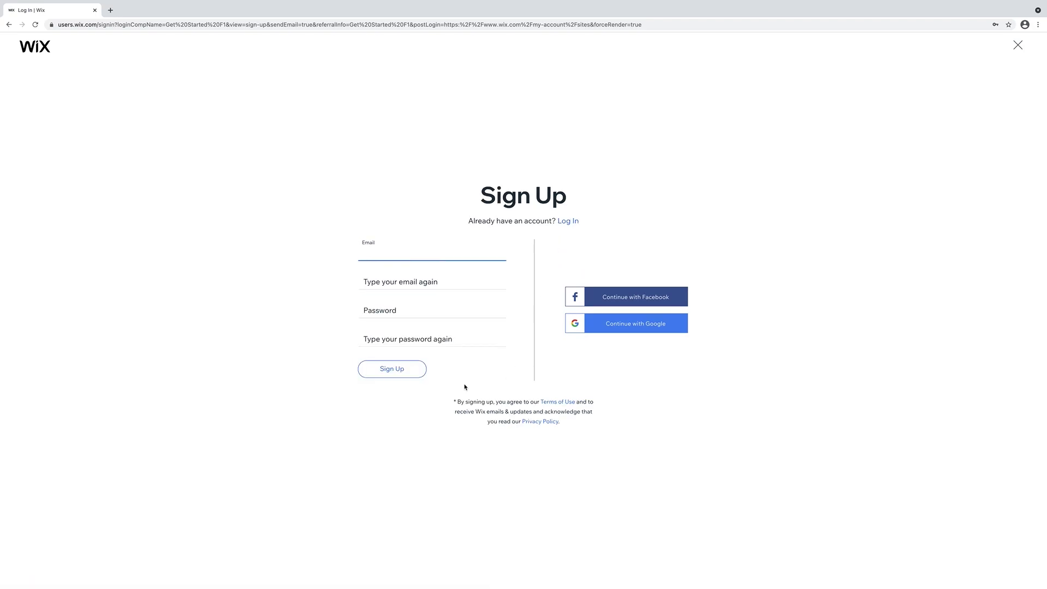
left_click(569, 222)
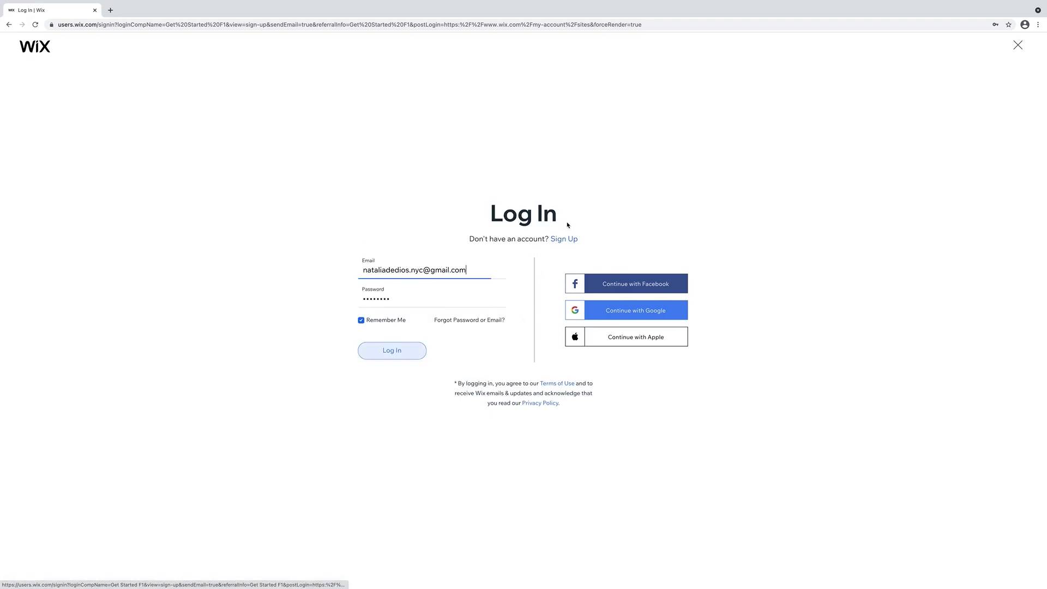
left_click(396, 351)
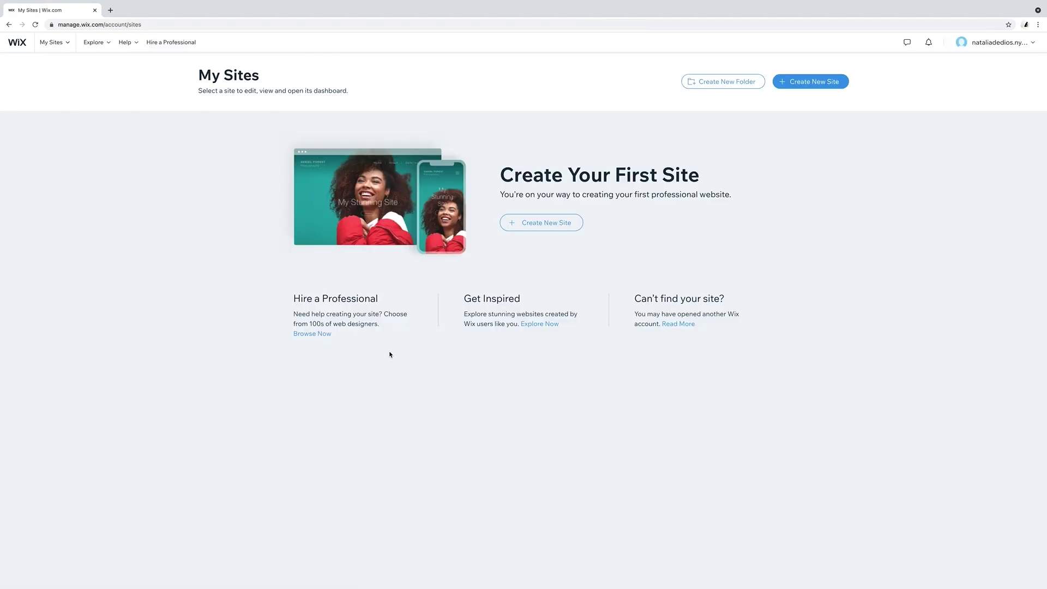
Create a new Online Store site and choose to edit a template with the Editor.
left_click(813, 83)
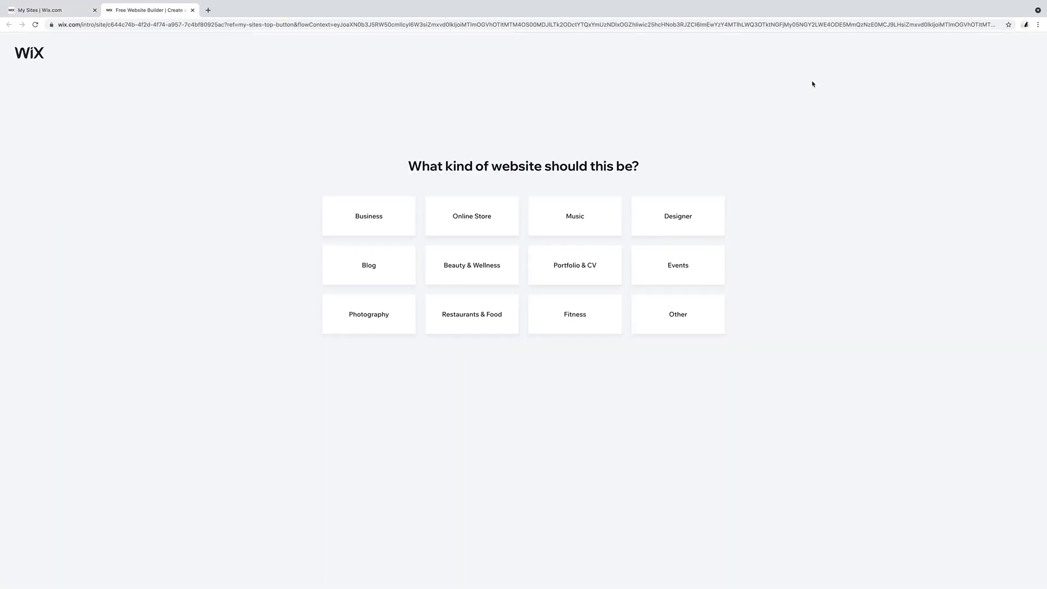
left_click(488, 218)
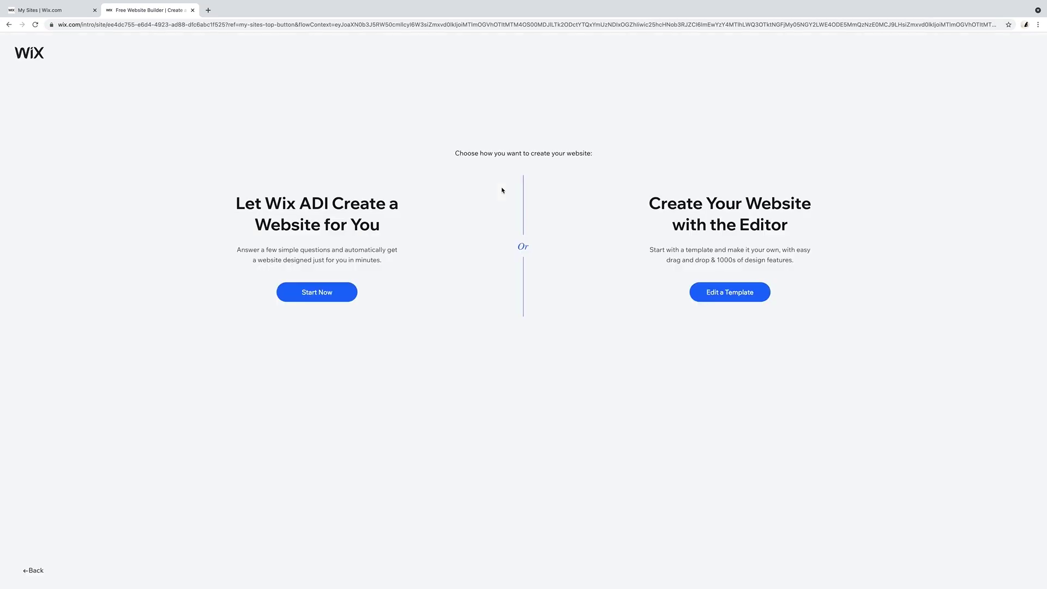
left_click(722, 294)
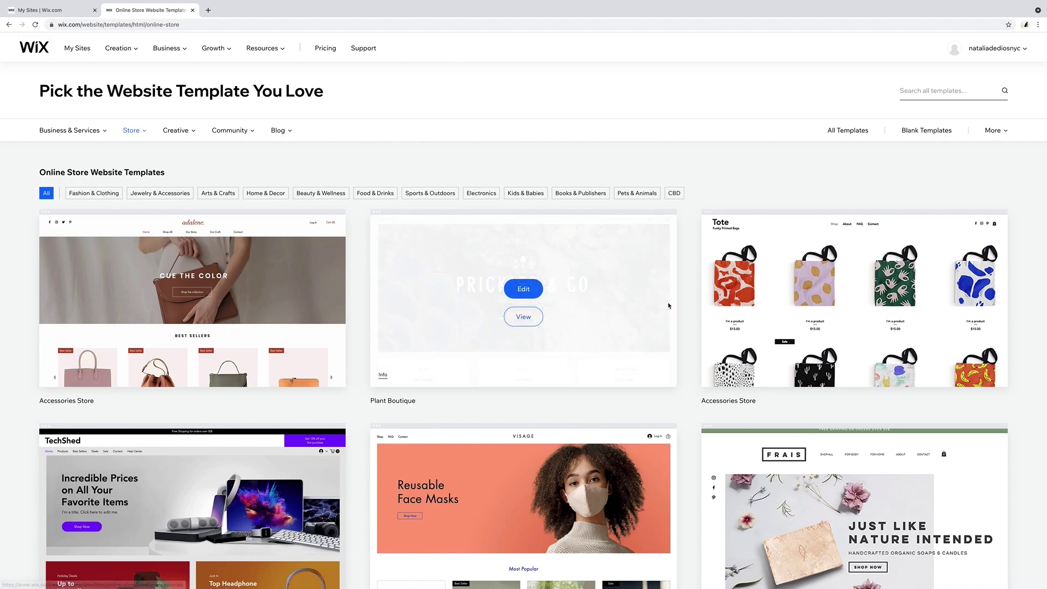
Browse the first and second pages of online store templates.
mouse_move(582, 303)
scroll(583, 306, "down", 3)
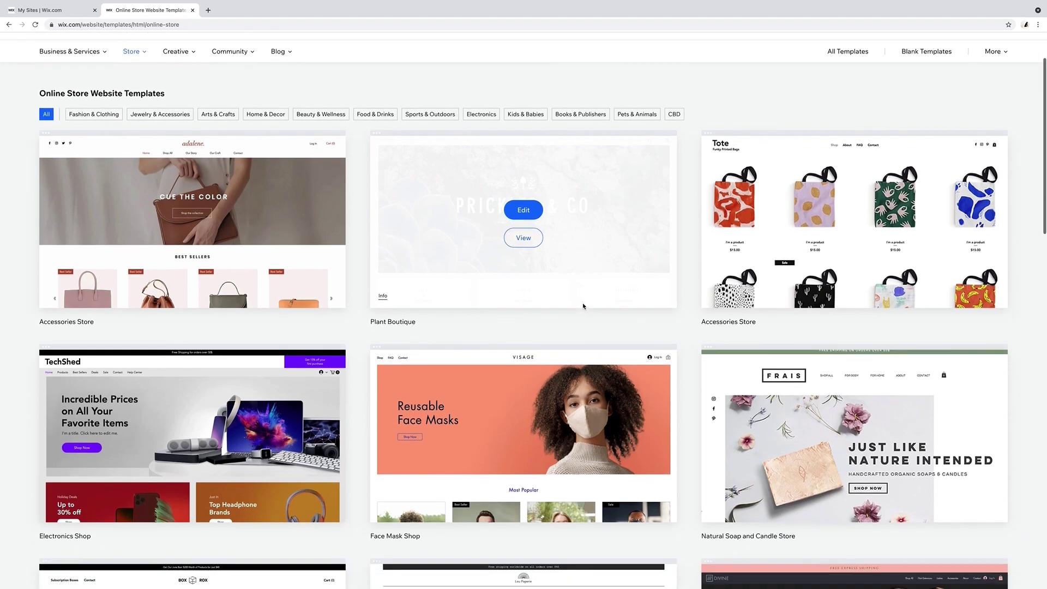
scroll(695, 284, "down", 3)
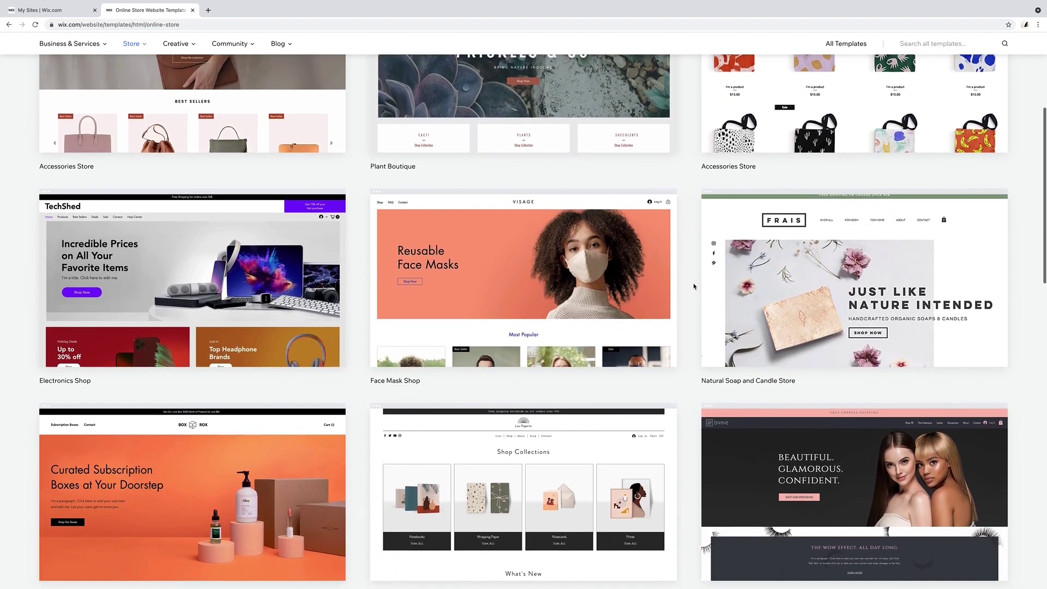
scroll(694, 286, "down", 5)
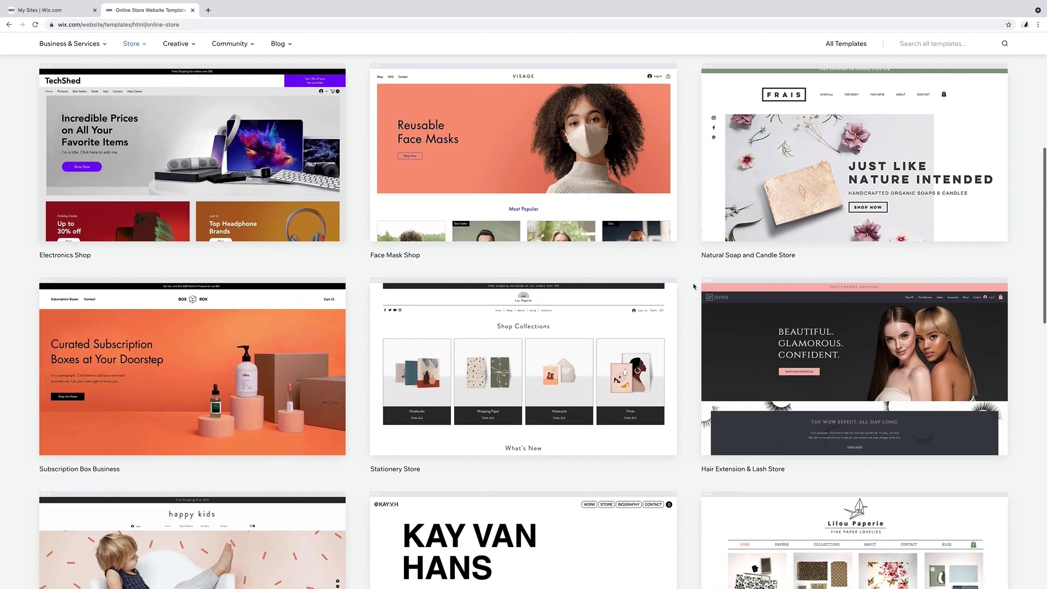
scroll(694, 287, "down", 2)
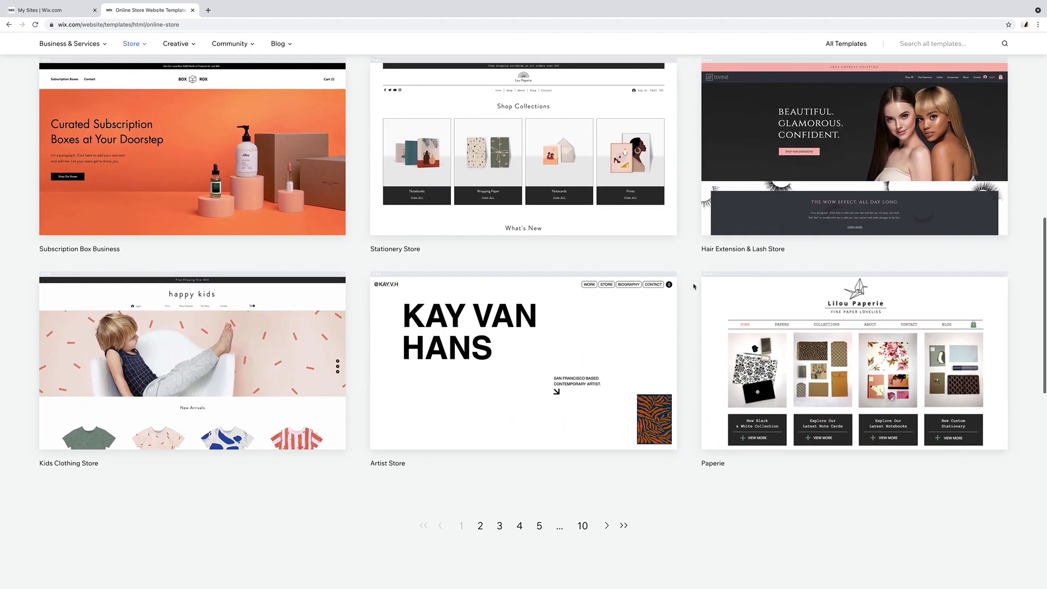
left_click(480, 487)
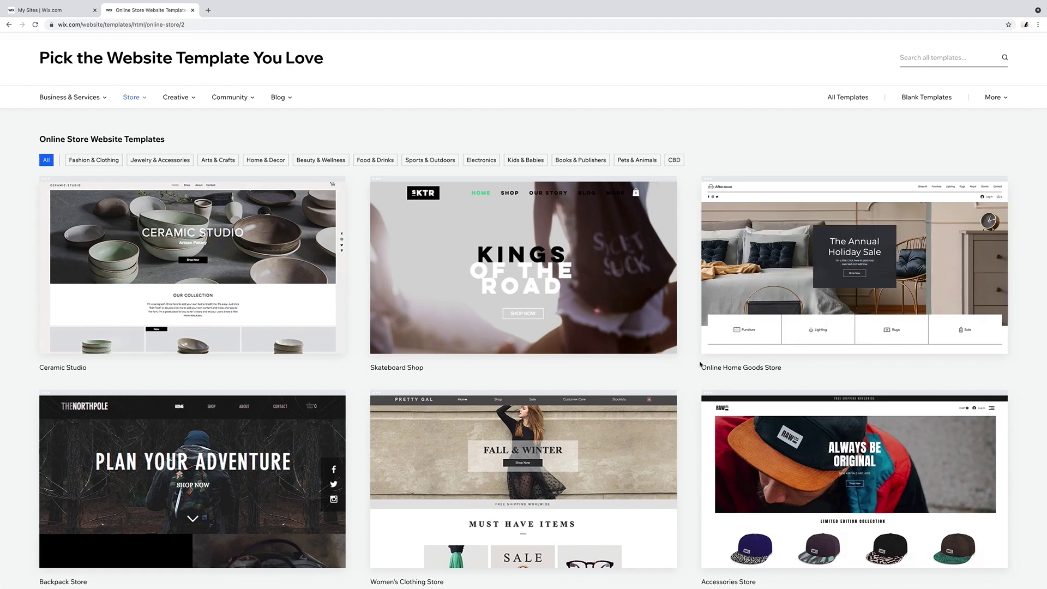
scroll(701, 365, "down", 5)
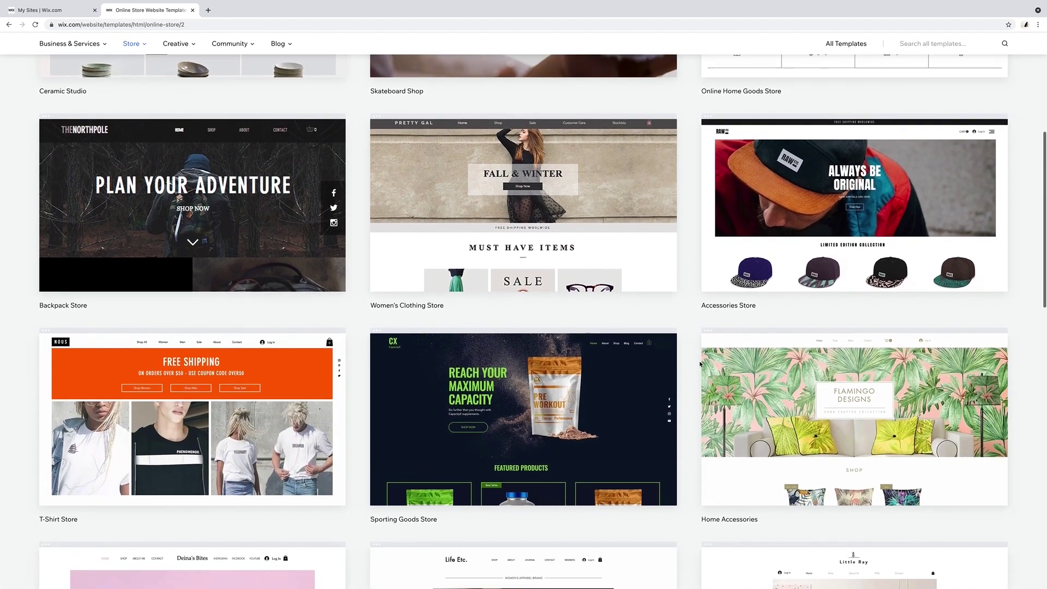
scroll(700, 361, "down", 6)
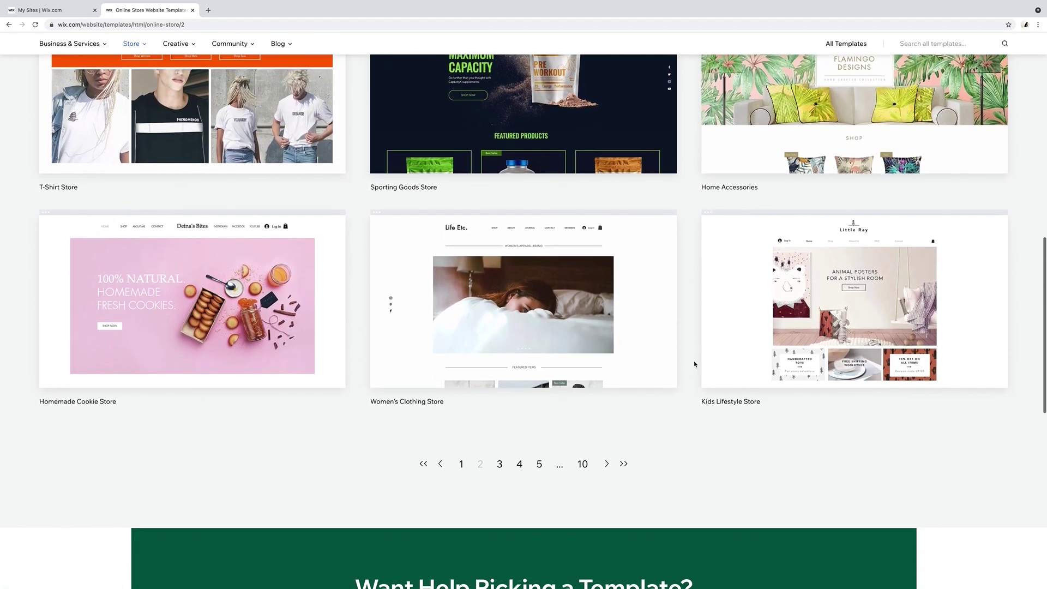
key("alt+Left")
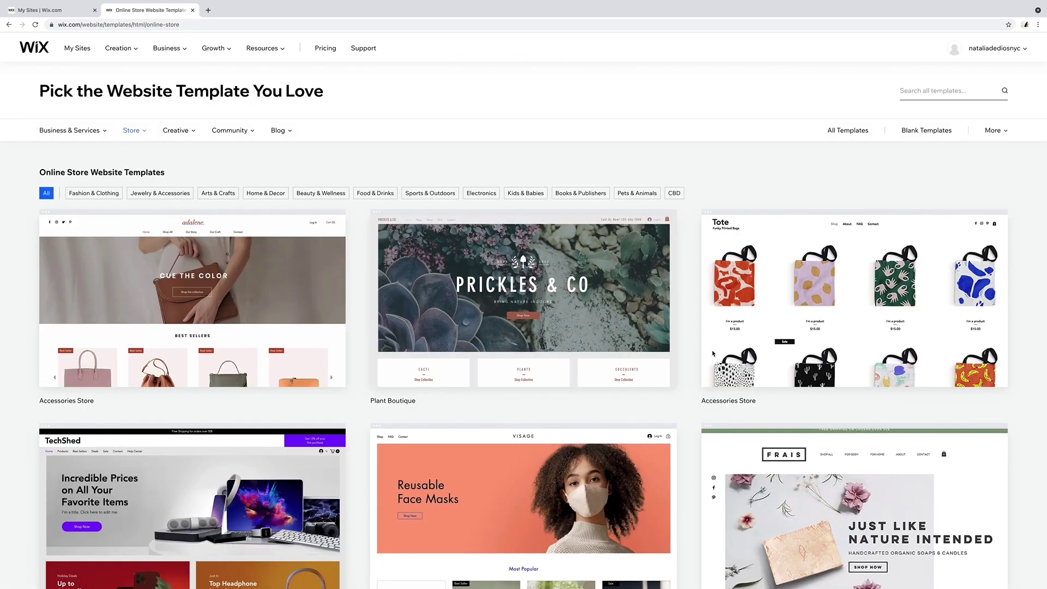
scroll(764, 338, "down", 1)
Preview the Tote Accessories Store template, then open it in the Editor.
mouse_move(832, 327)
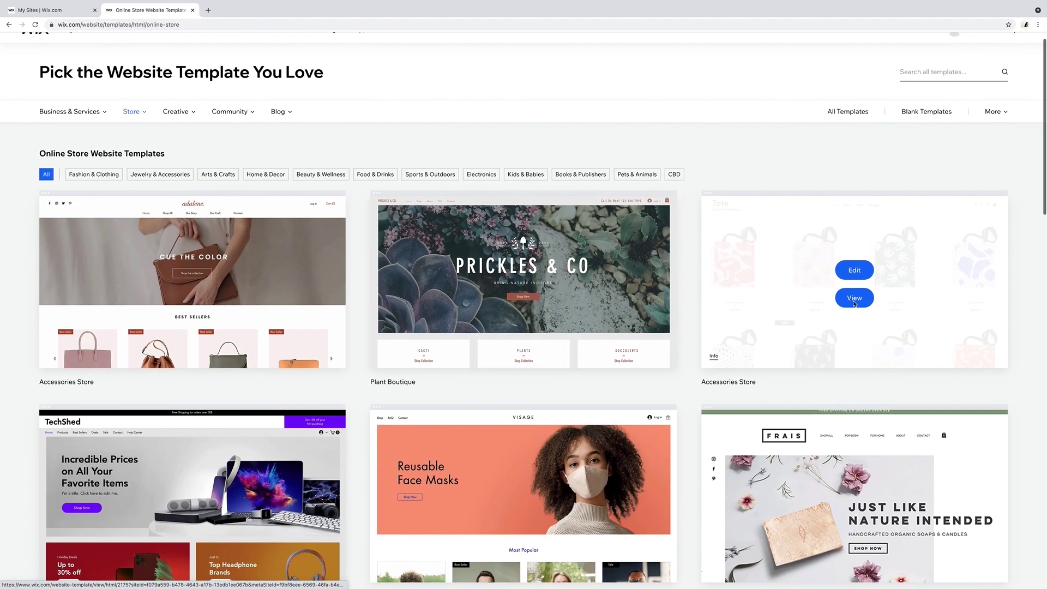
left_click(854, 301)
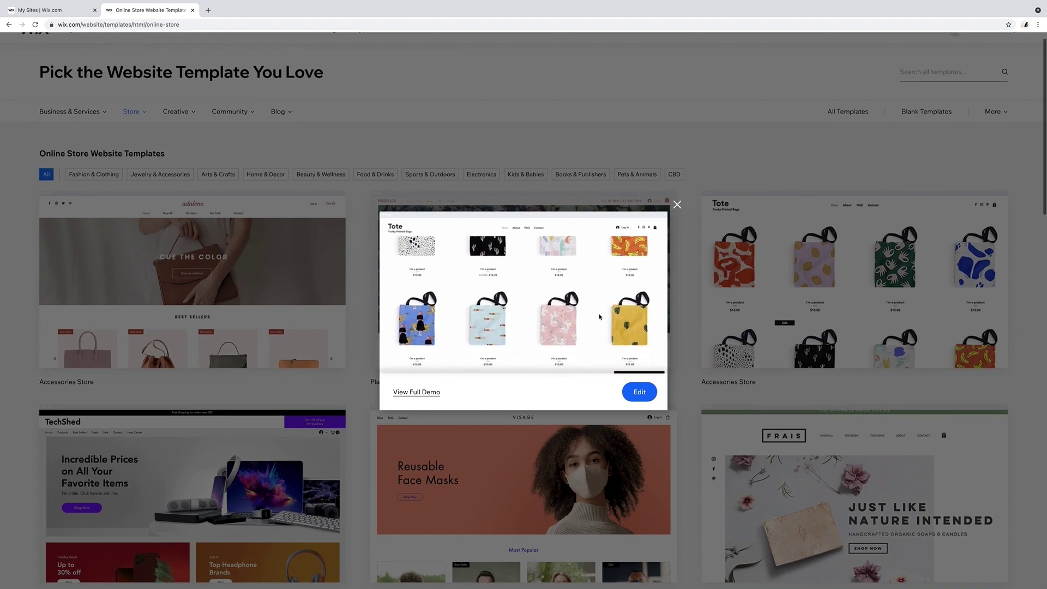
left_click(698, 306)
mouse_move(821, 283)
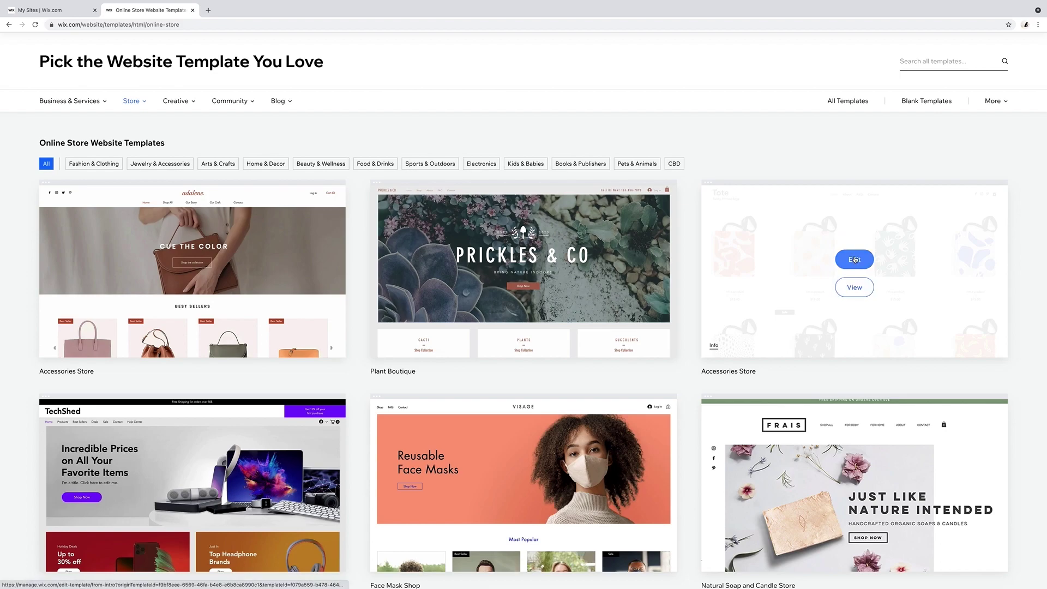
left_click(855, 260)
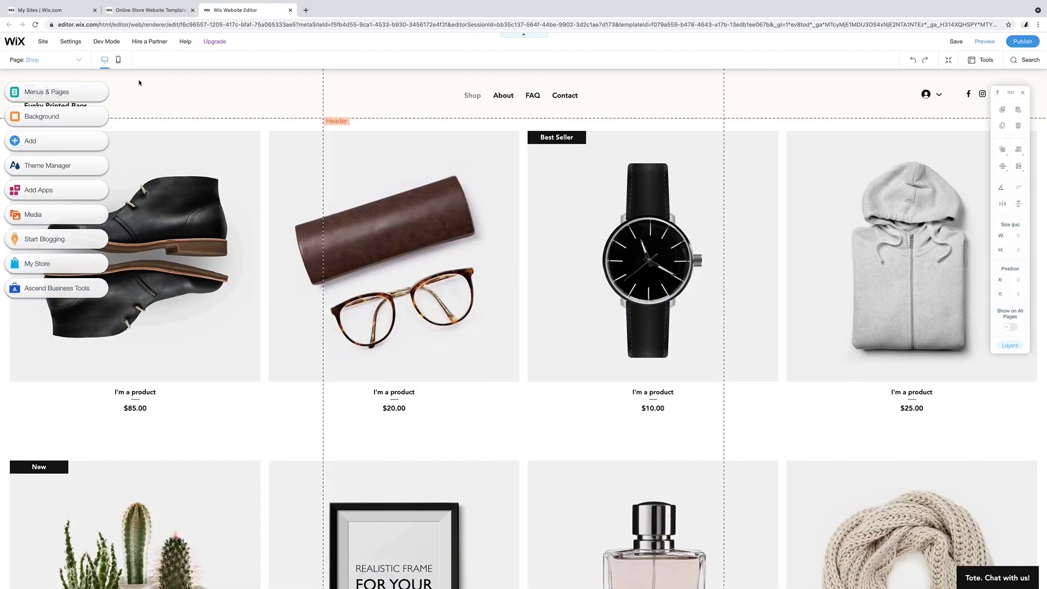
Scroll through the Tote Shop page, then search the site dashboard for 'logo'.
scroll(221, 111, "down", 7)
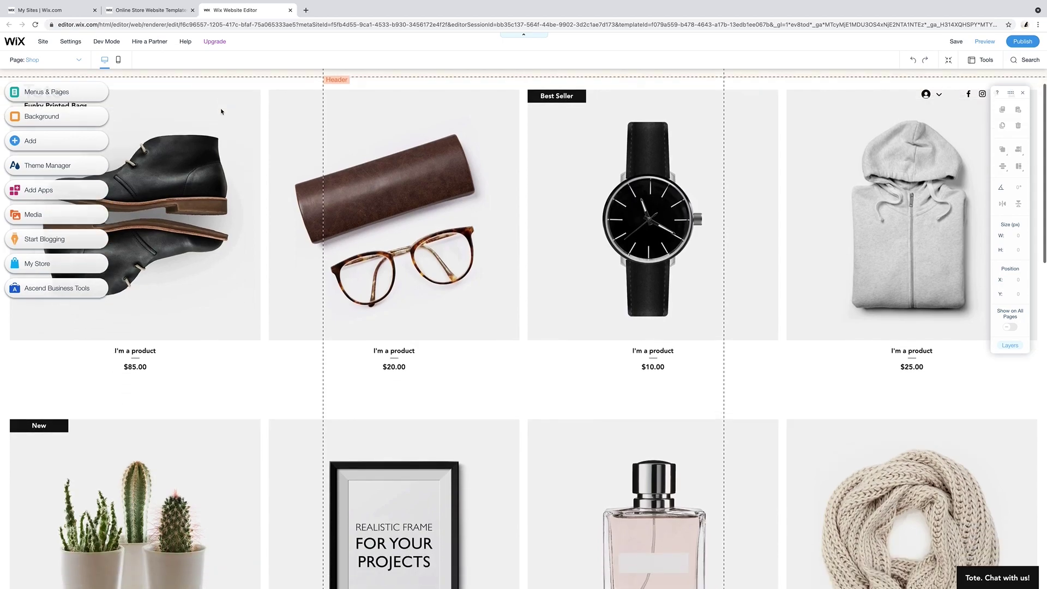
scroll(225, 111, "down", 8)
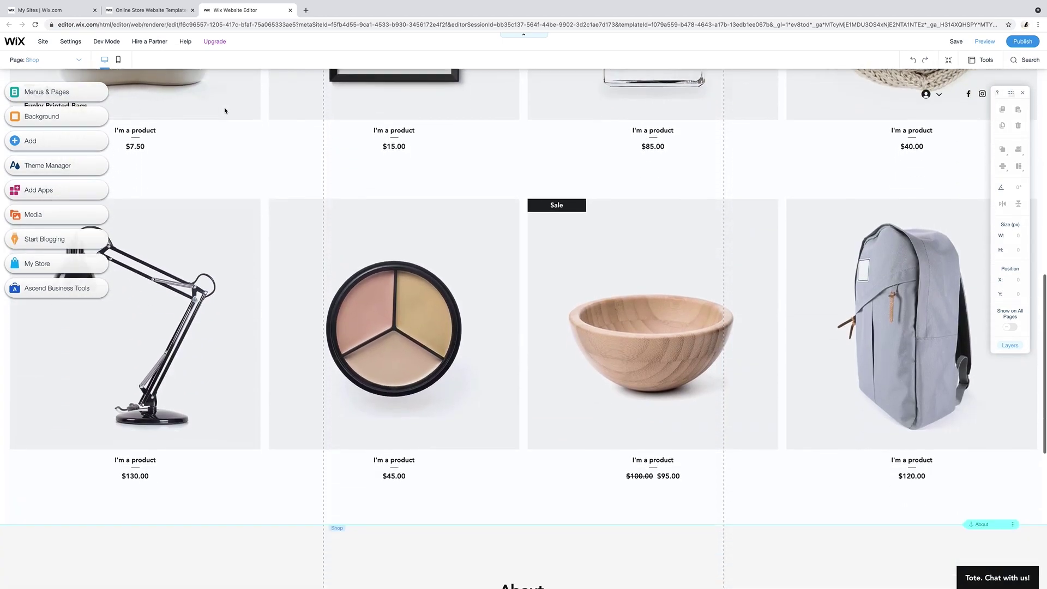
scroll(225, 111, "down", 2)
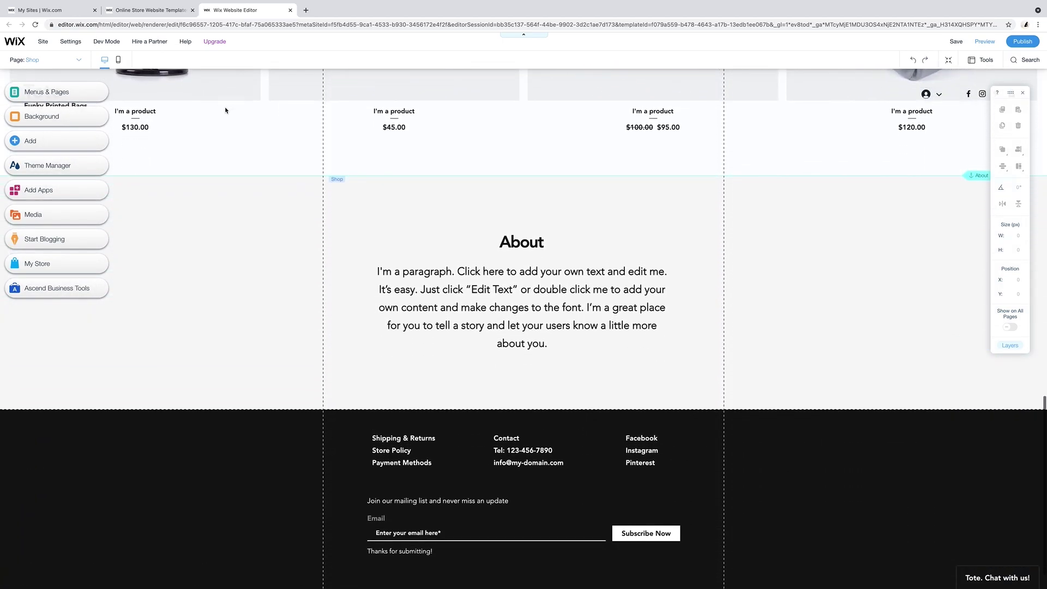
scroll(226, 109, "up", 20)
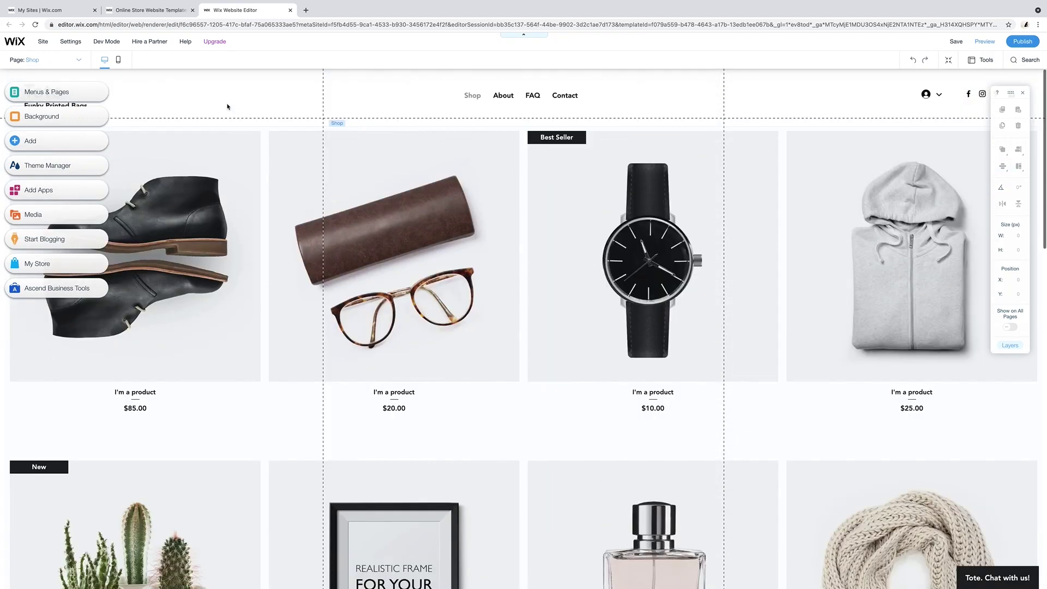
left_click(44, 42)
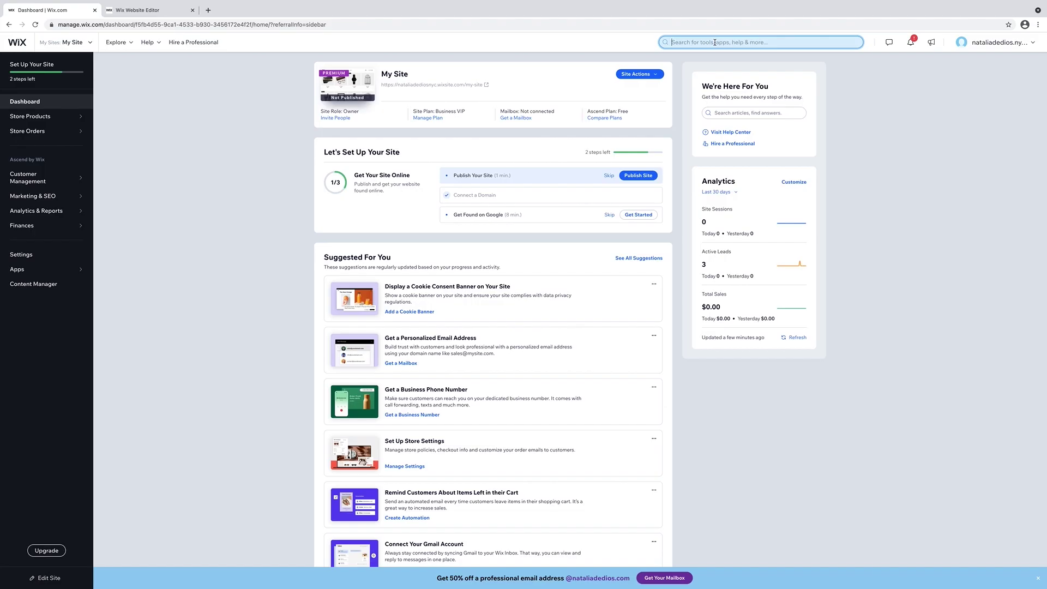
type("logo")
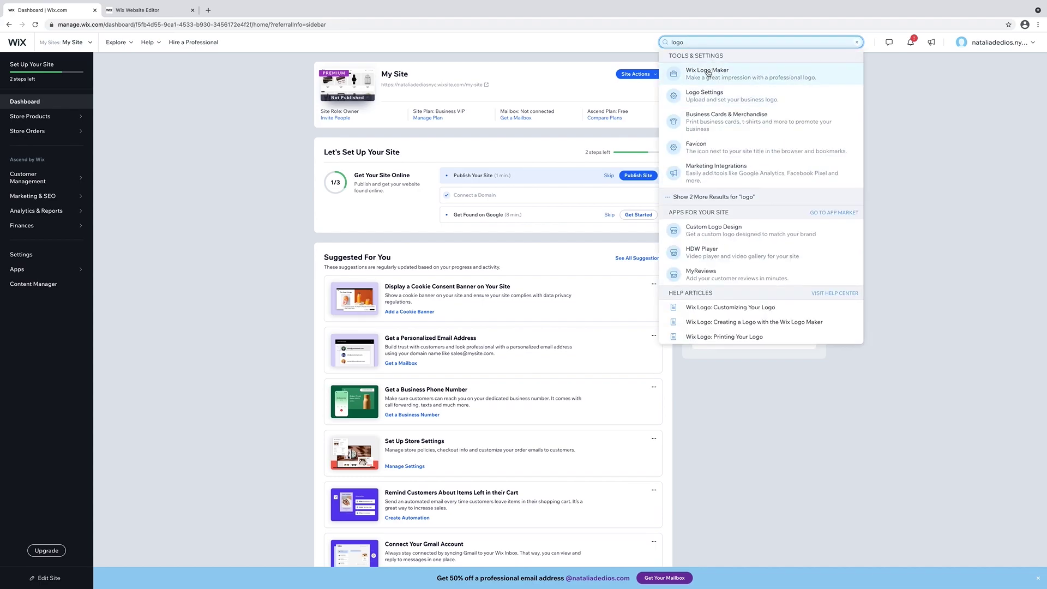
Start Wix Logo Maker with the business name and set the industry to Fashion Designer.
left_click(708, 73)
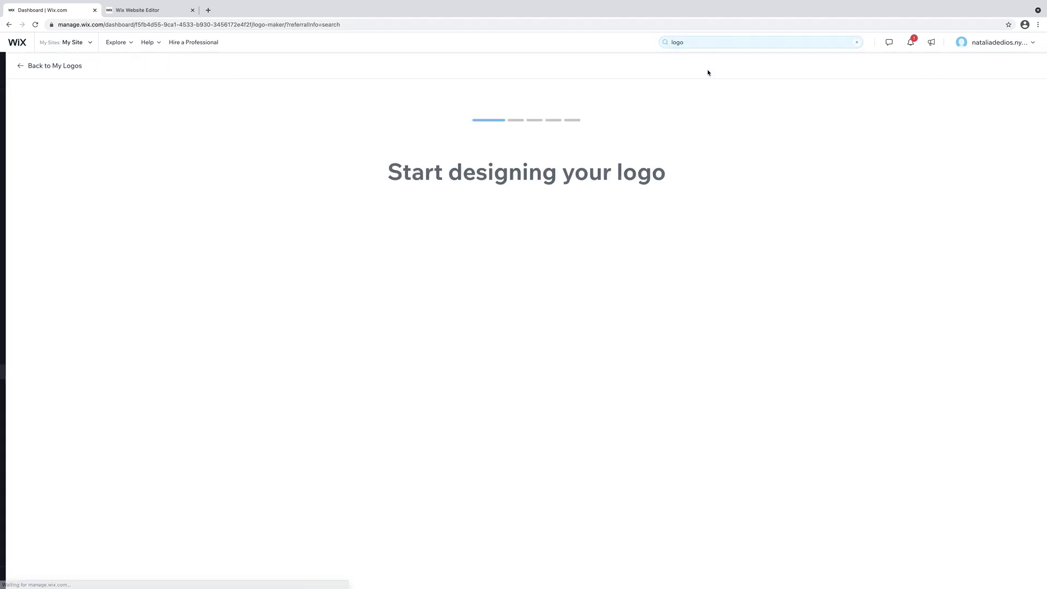
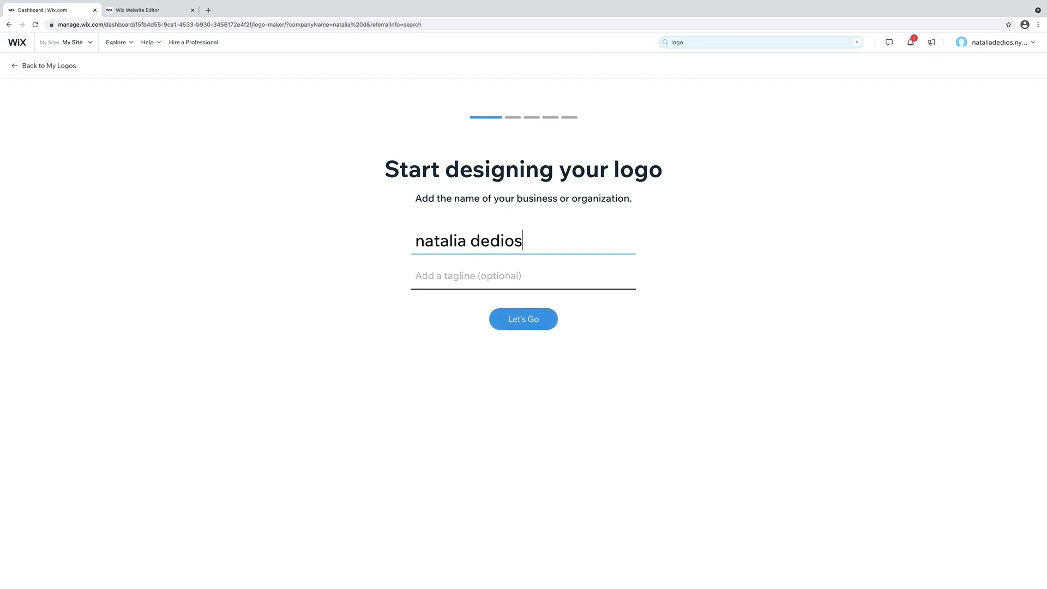
left_click(533, 321)
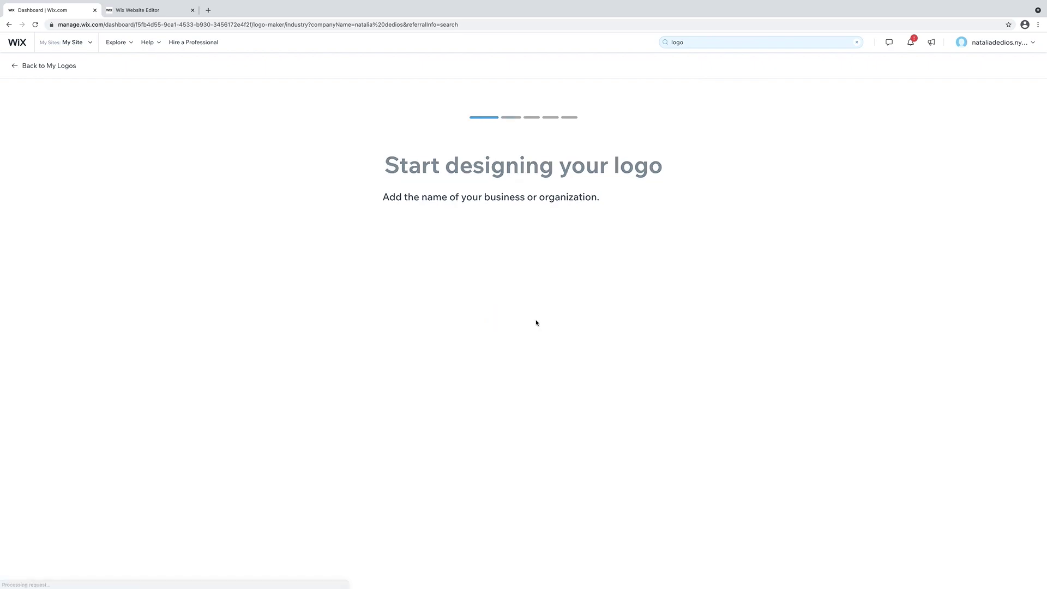
left_click(550, 246)
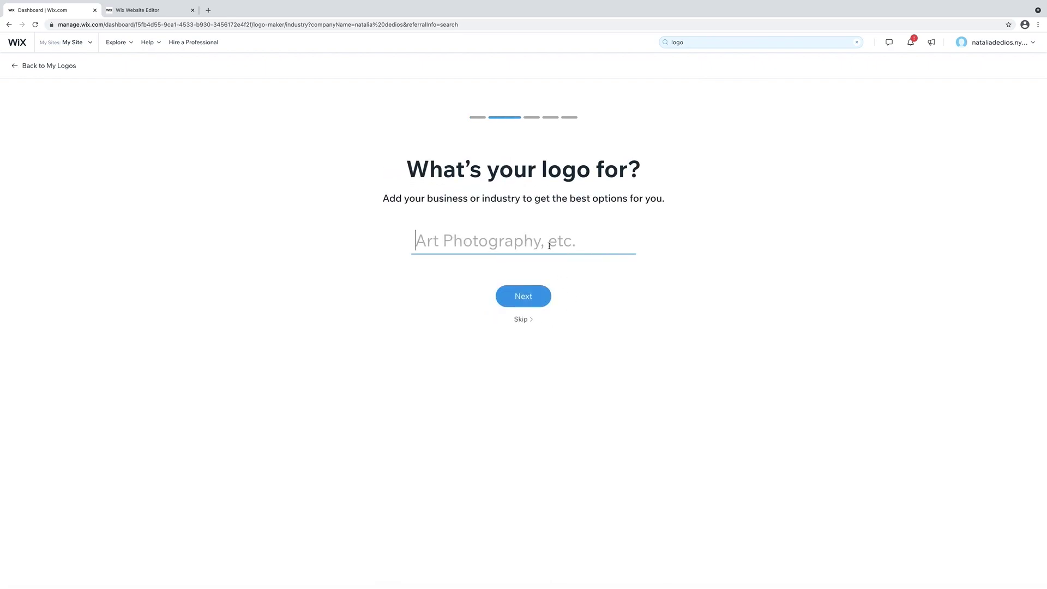
type("fashion")
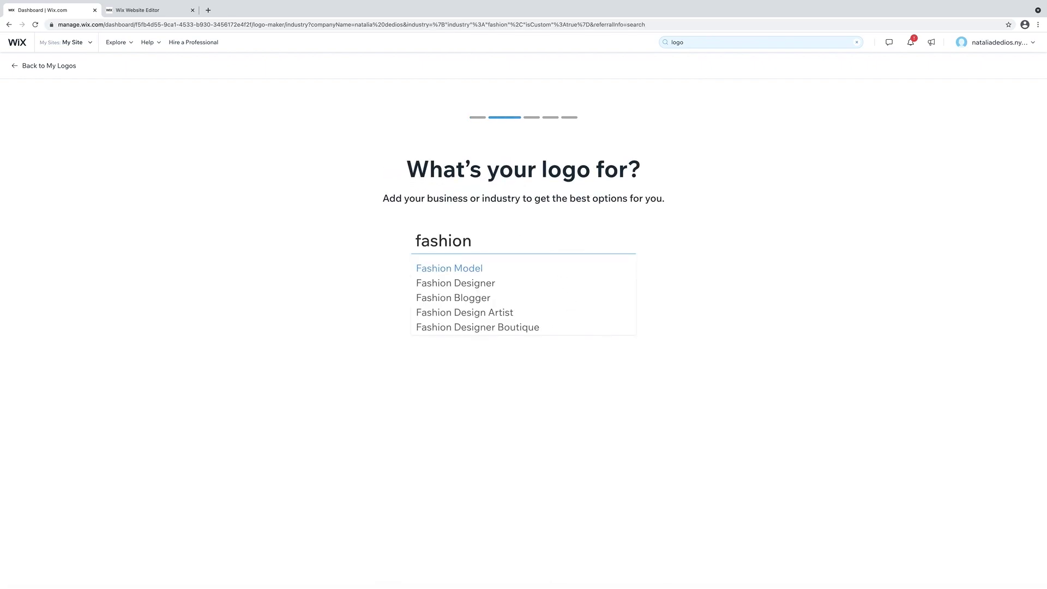
left_click(498, 283)
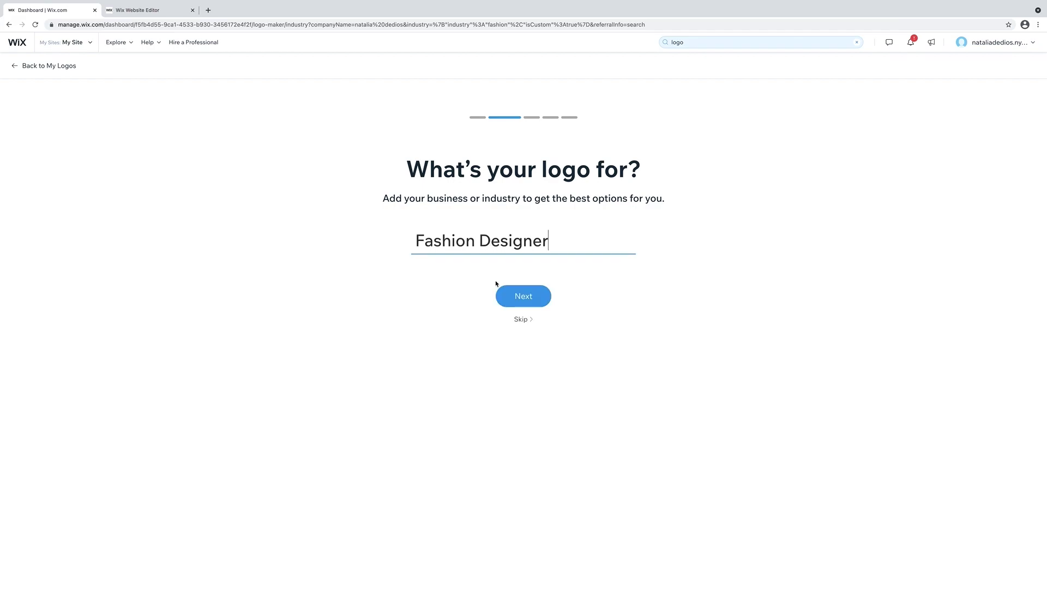
left_click(538, 300)
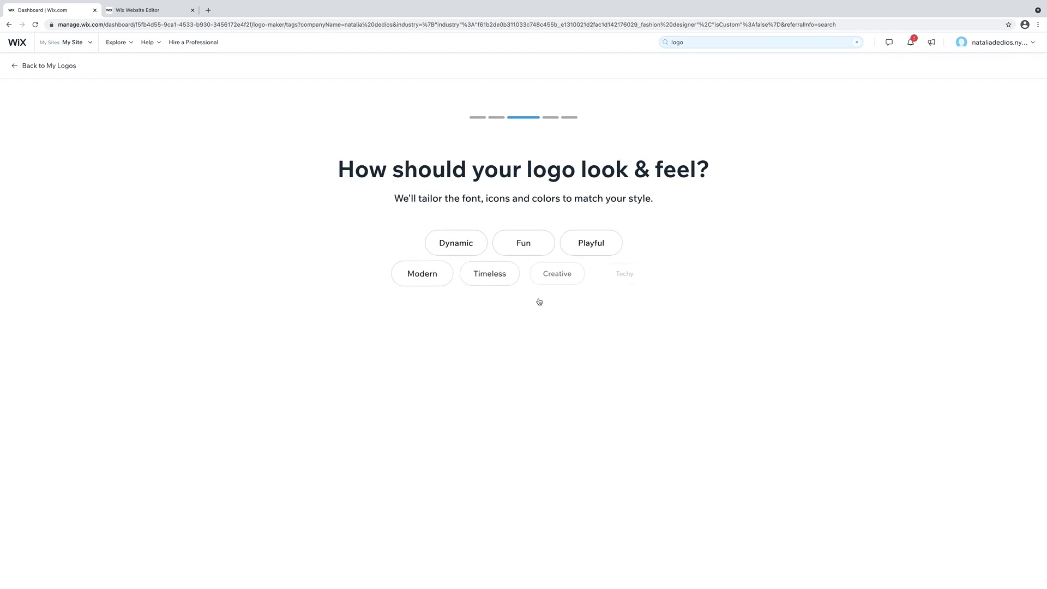
Choose a Dynamic feel and answer the five logo comparison pairs.
left_click(459, 243)
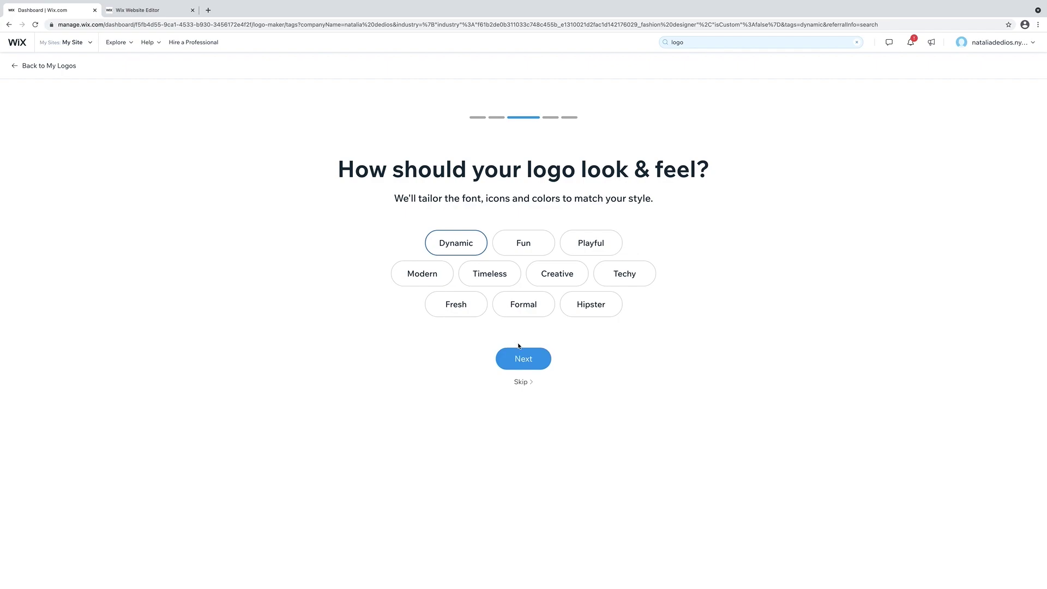
left_click(529, 363)
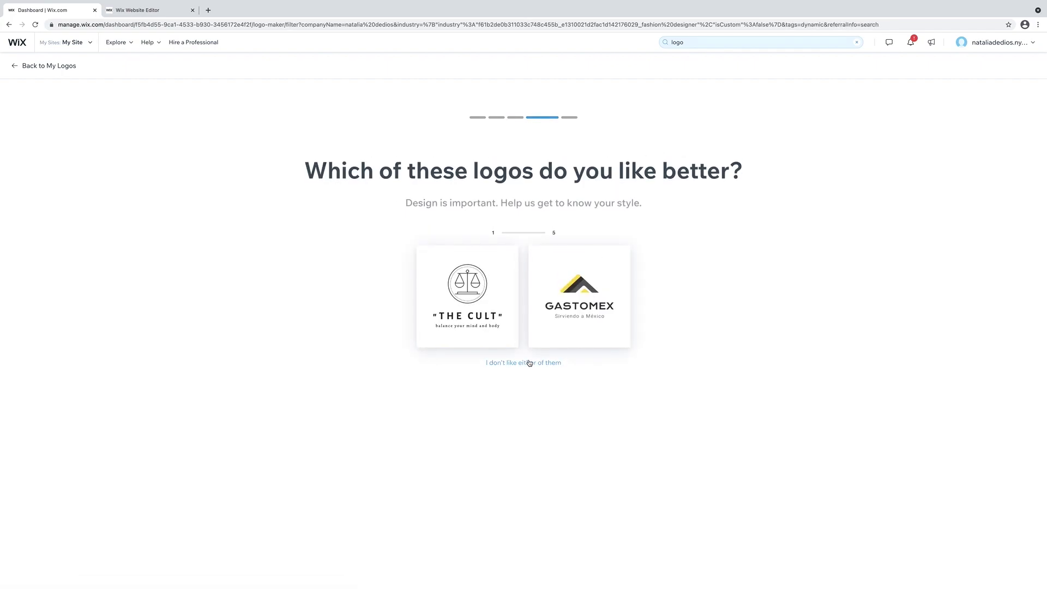
left_click(488, 332)
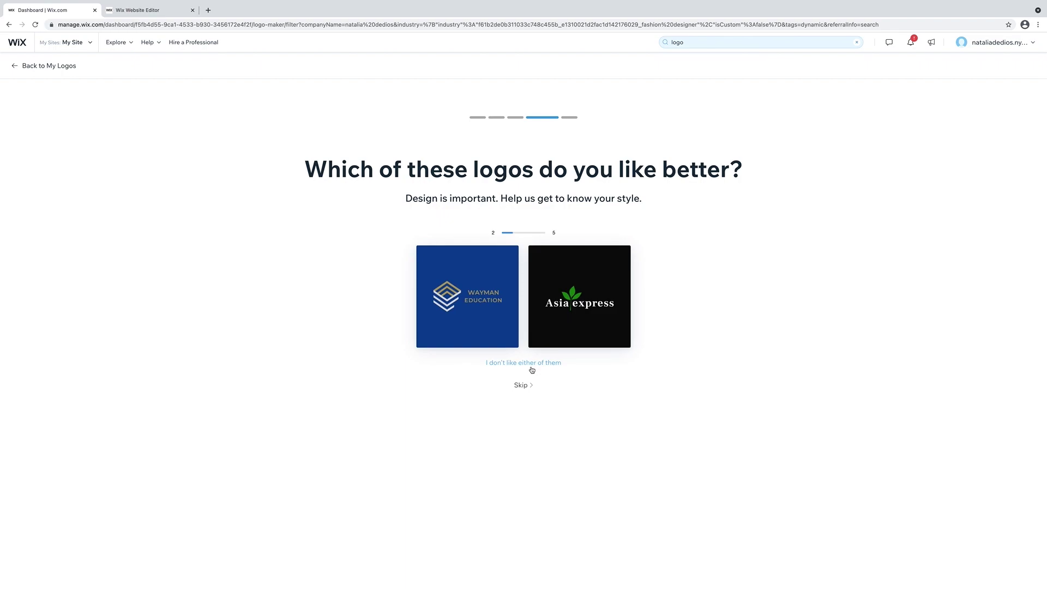
left_click(591, 313)
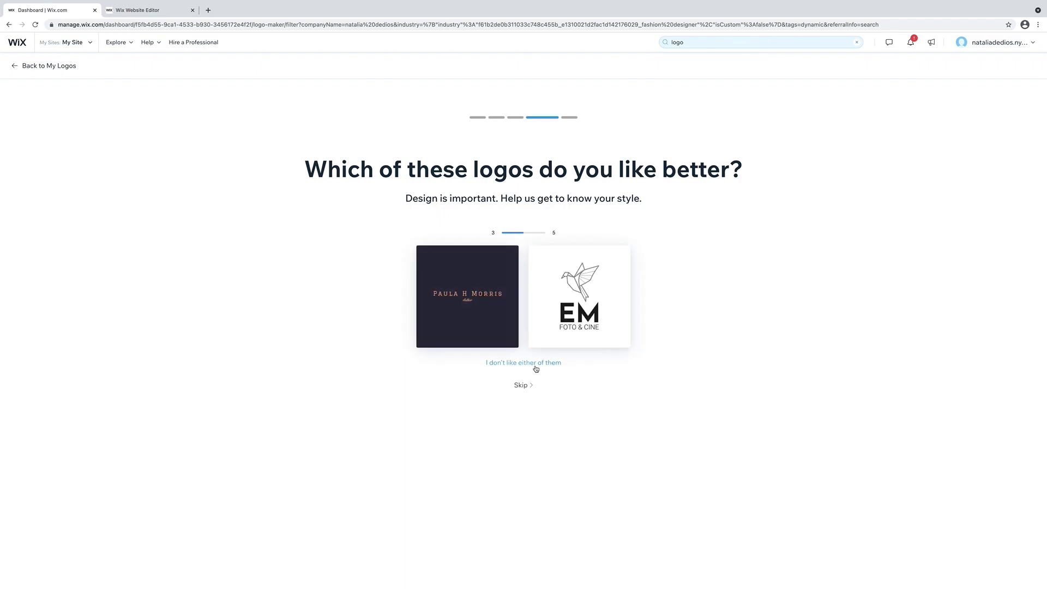
left_click(536, 368)
left_click(537, 368)
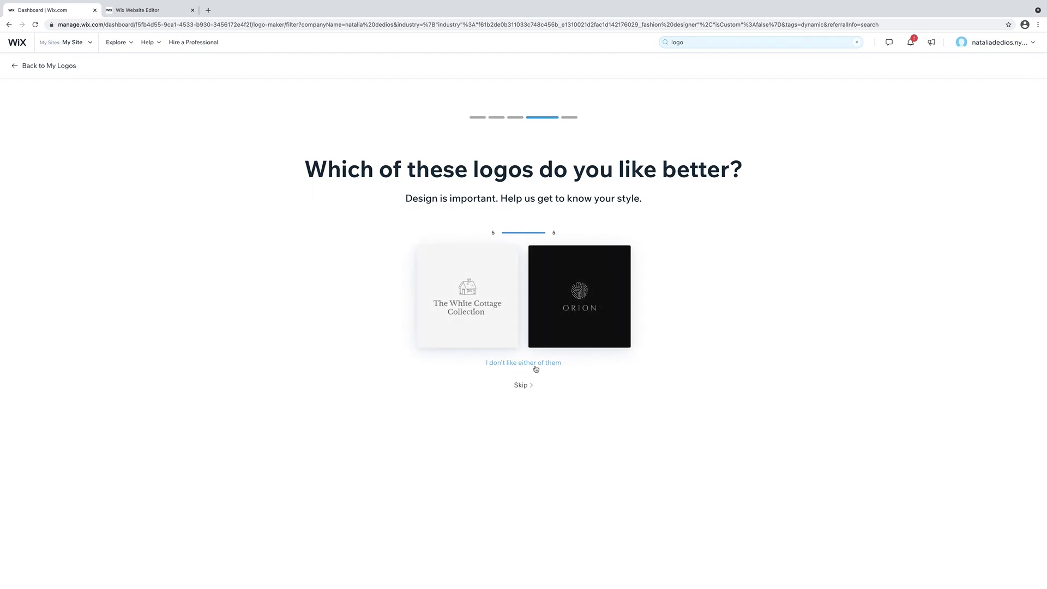
left_click(536, 369)
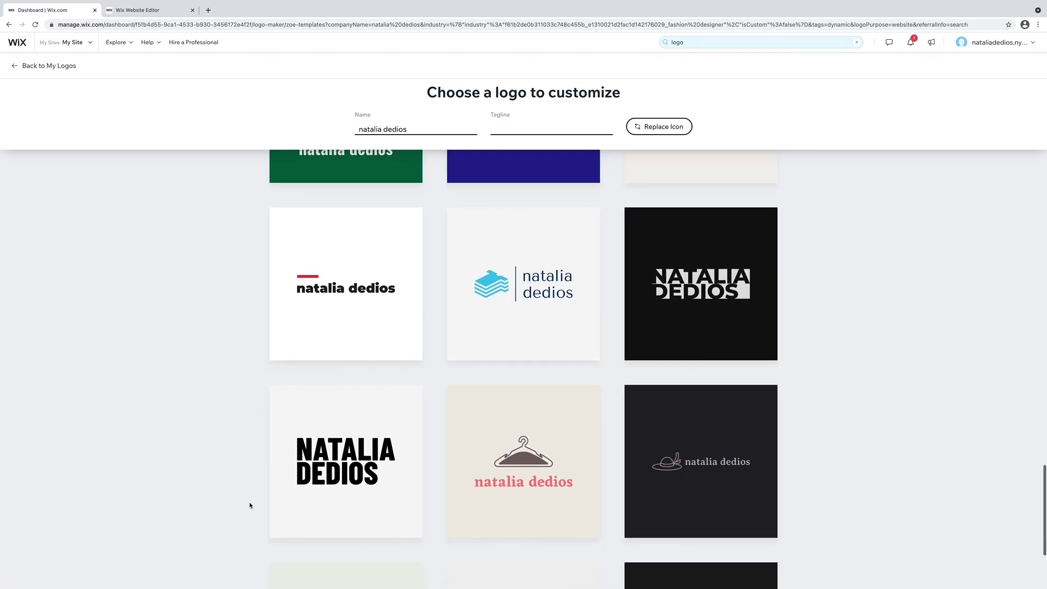
Customize the plain blue text logo with the red Alpha Pack colour palette.
scroll(250, 506, "down", 4)
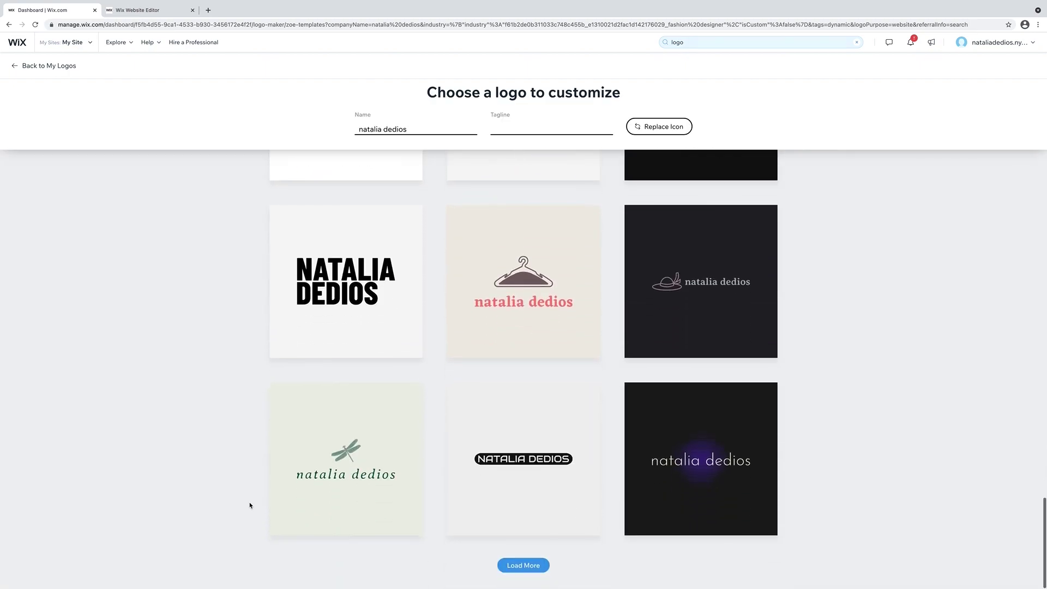
left_click(518, 566)
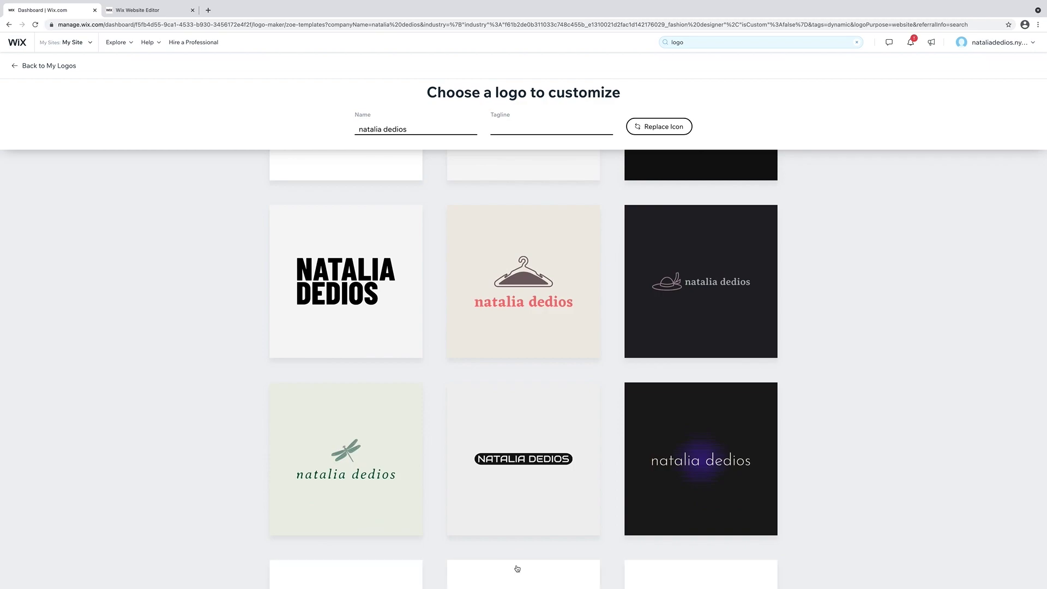
scroll(216, 517, "down", 3)
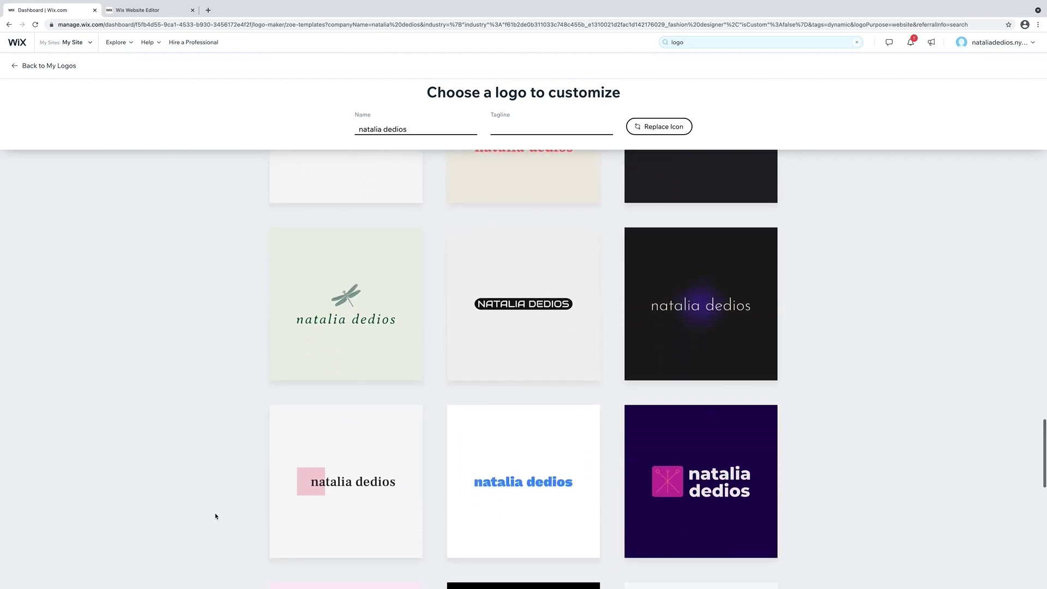
left_click(514, 482)
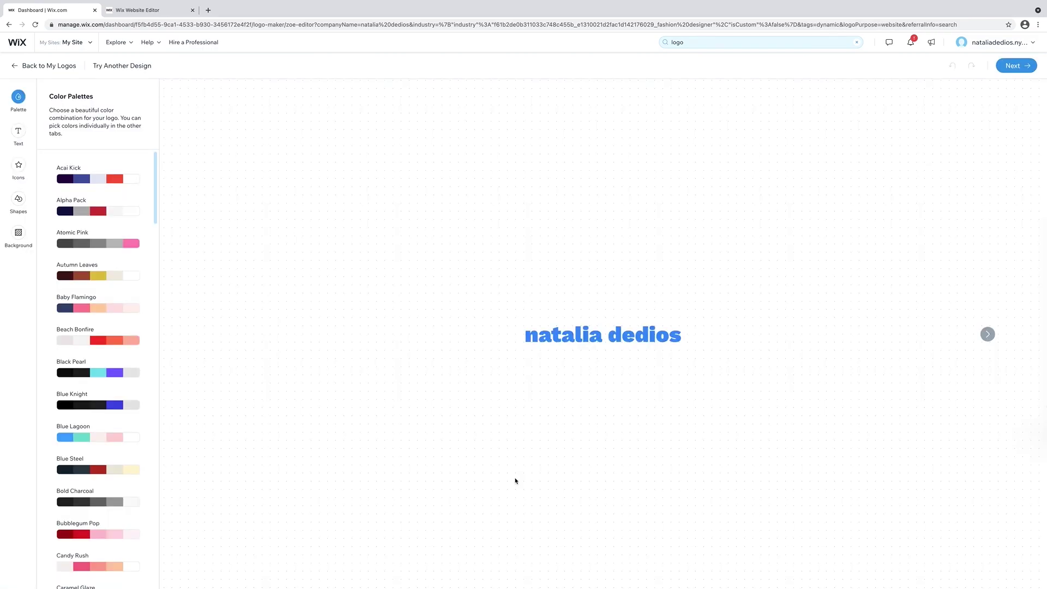
left_click(112, 180)
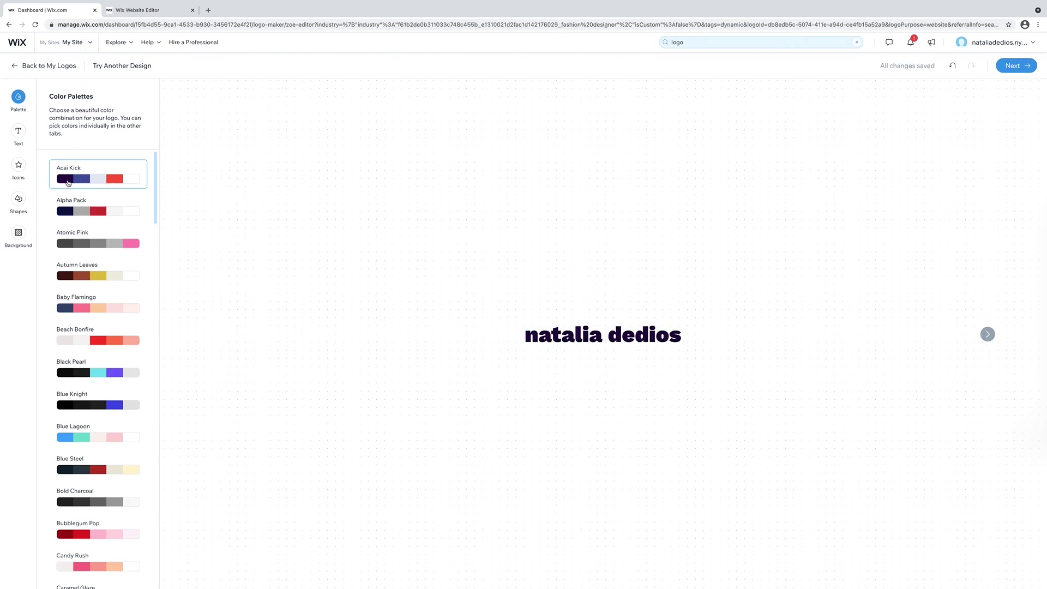
left_click(77, 210)
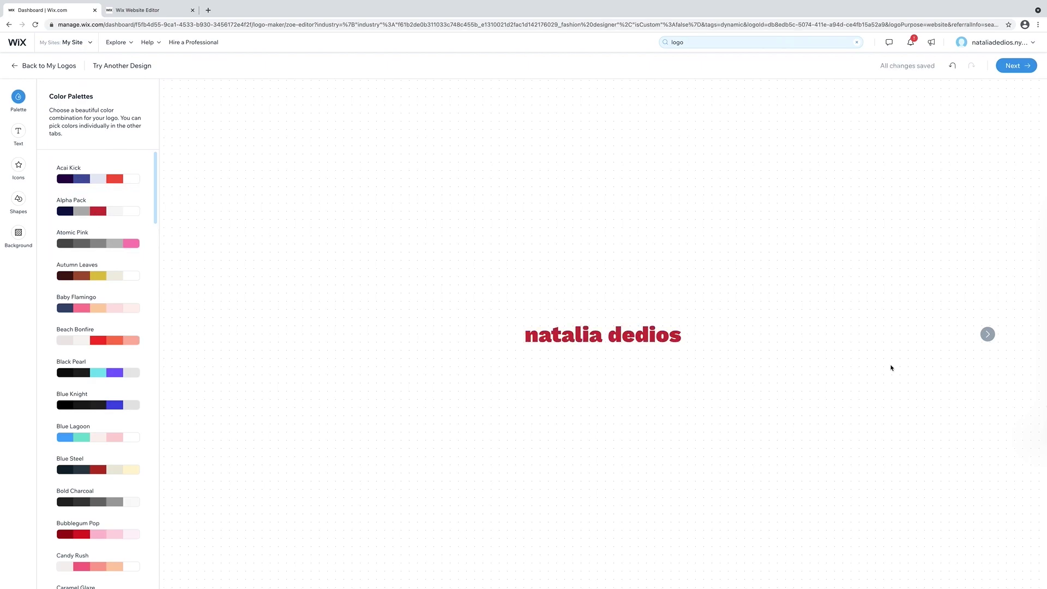
Preview the logo on website, social, business card and merchandise mockups, then save it.
left_click(987, 334)
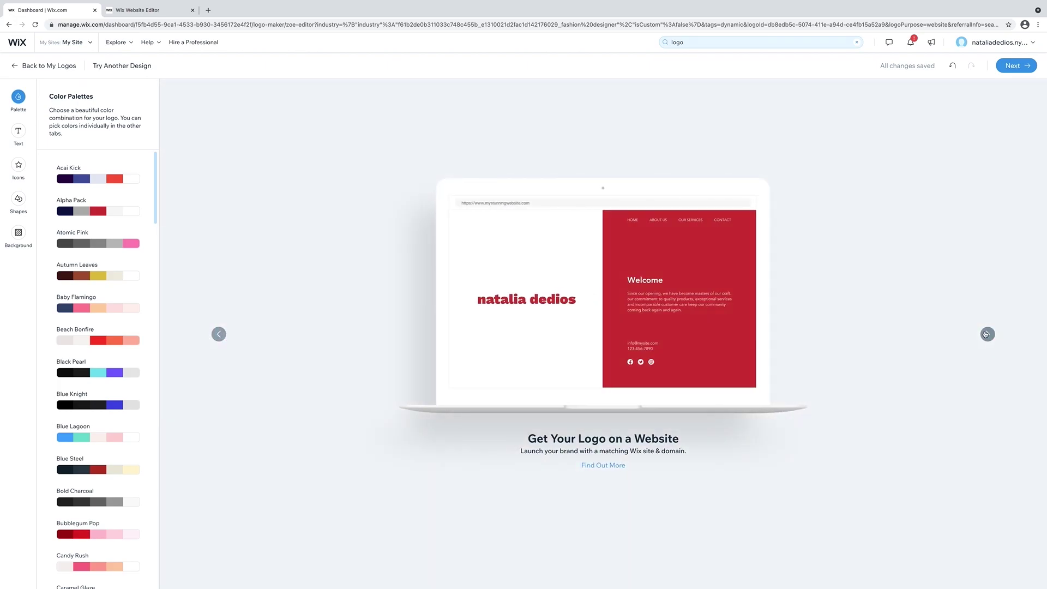
left_click(986, 335)
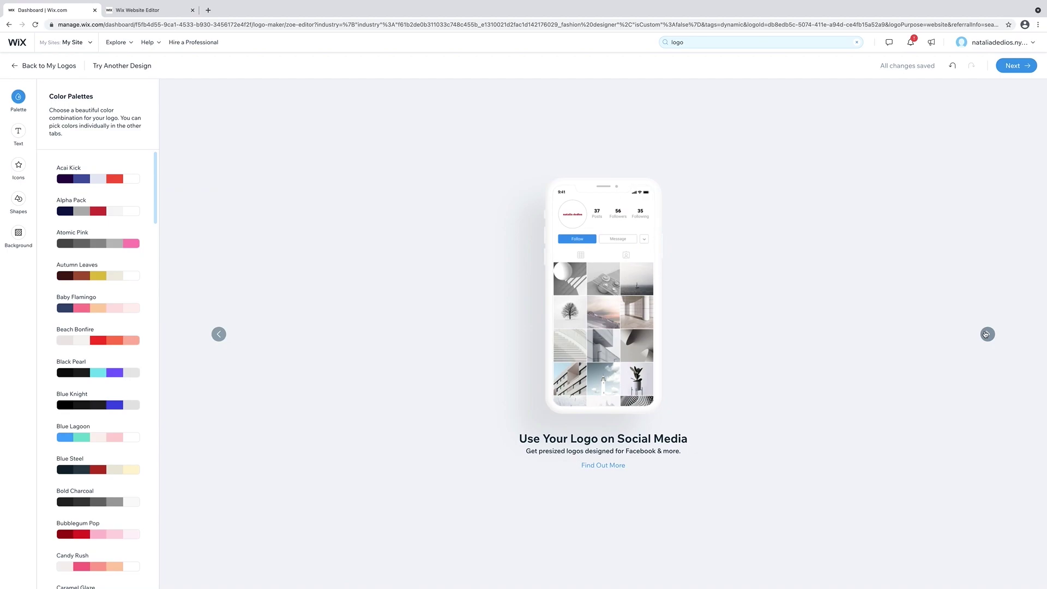
left_click(987, 334)
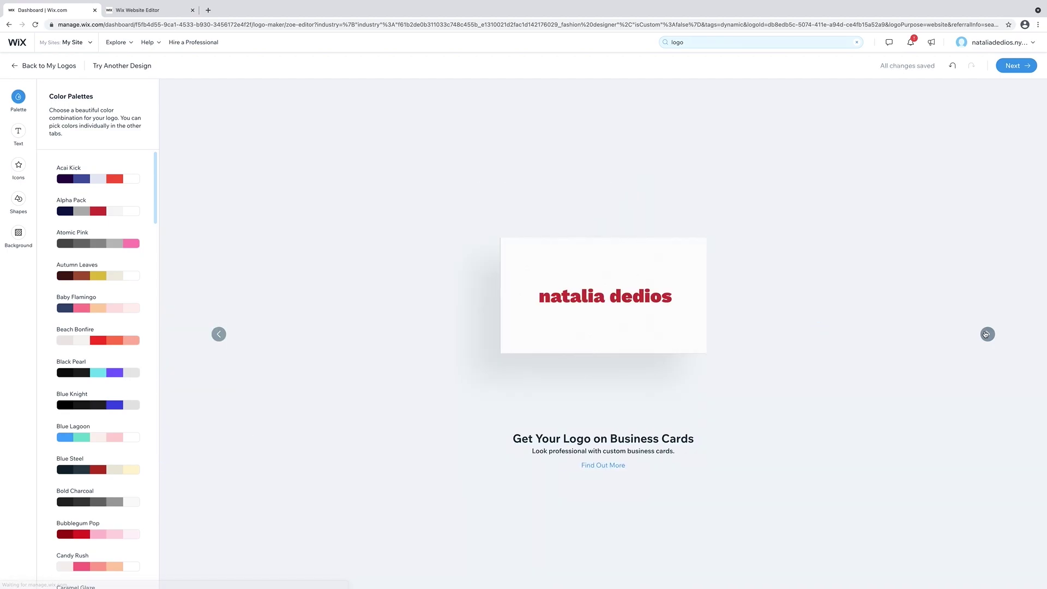
left_click(987, 334)
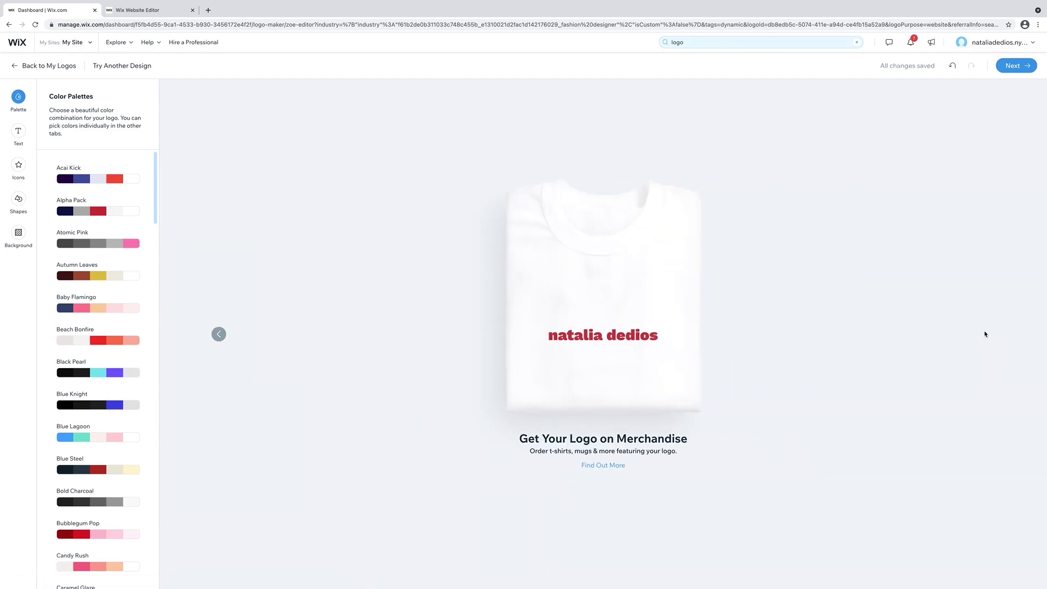
left_click(1013, 66)
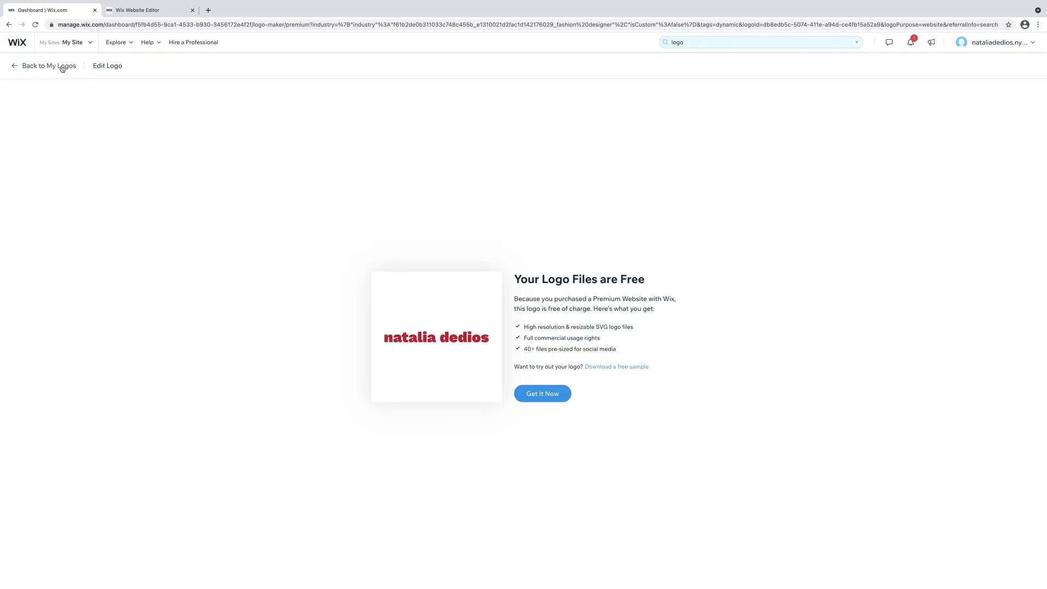
Go back from the free logo files page to the saved logos list.
left_click(62, 67)
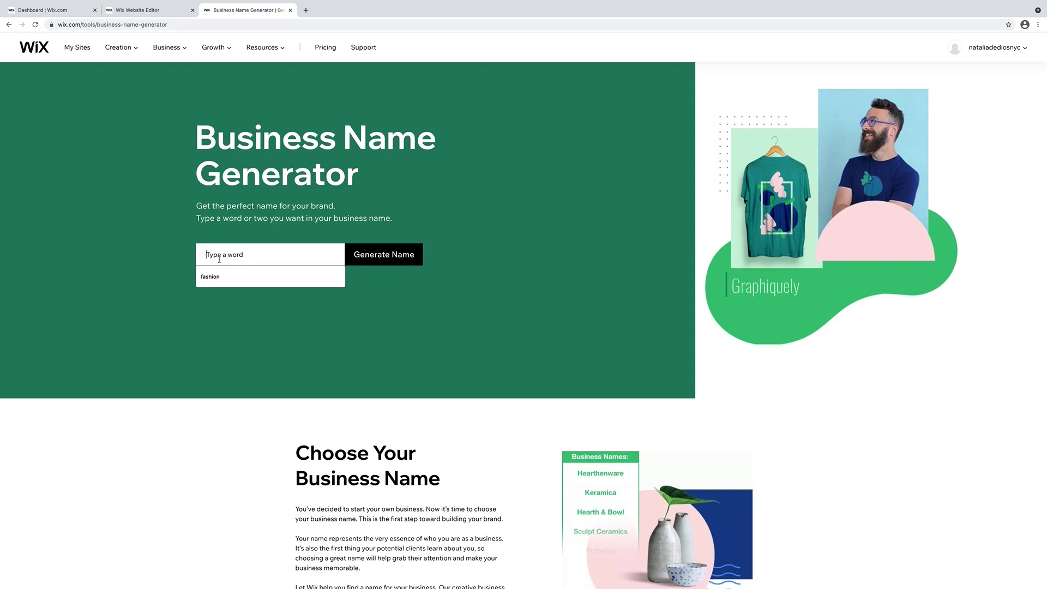
Generate business names for 'violet fashion' and claim the violetfashionfilms.com domain for Violet Fashion Films.
left_click(217, 279)
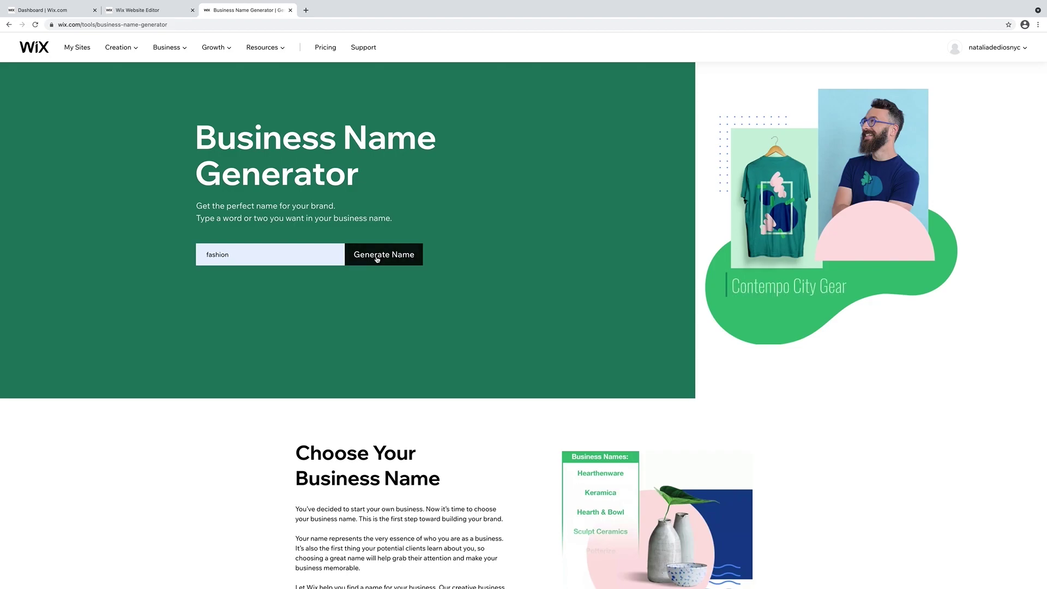
left_click(377, 259)
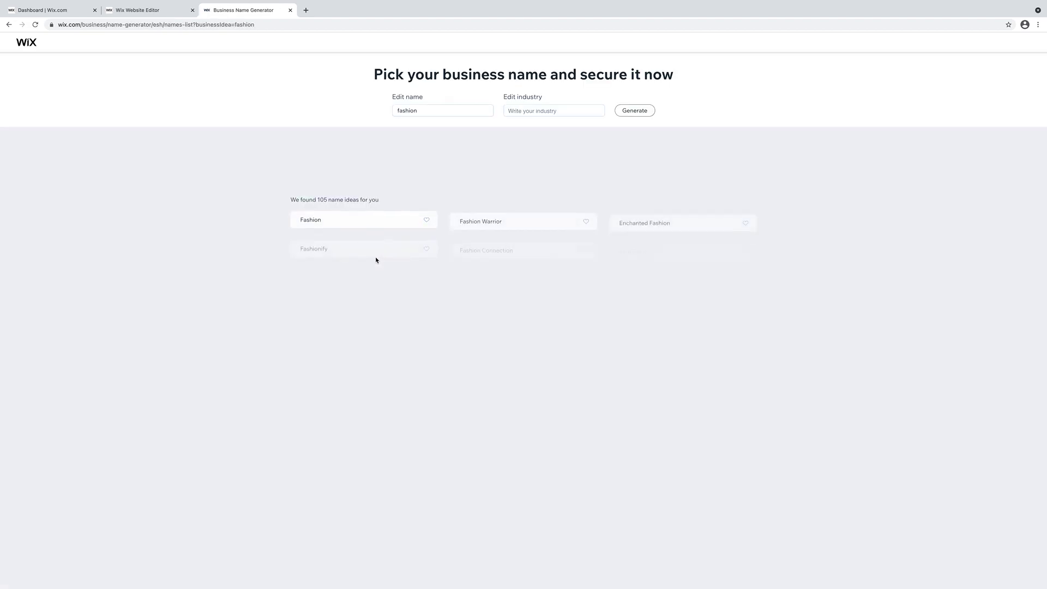
left_click(424, 109)
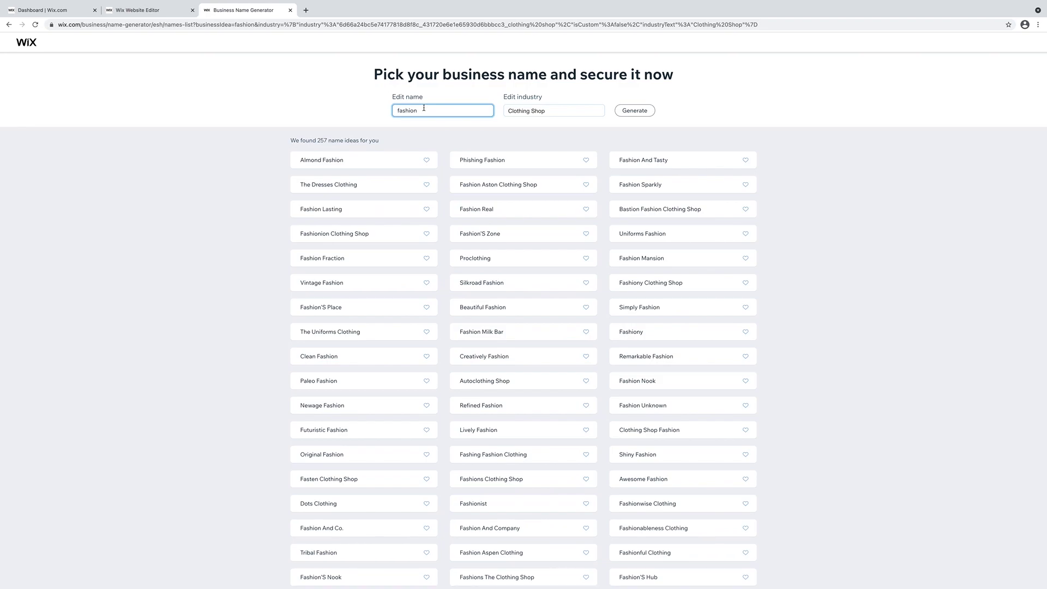
key("Home")
type("violet")
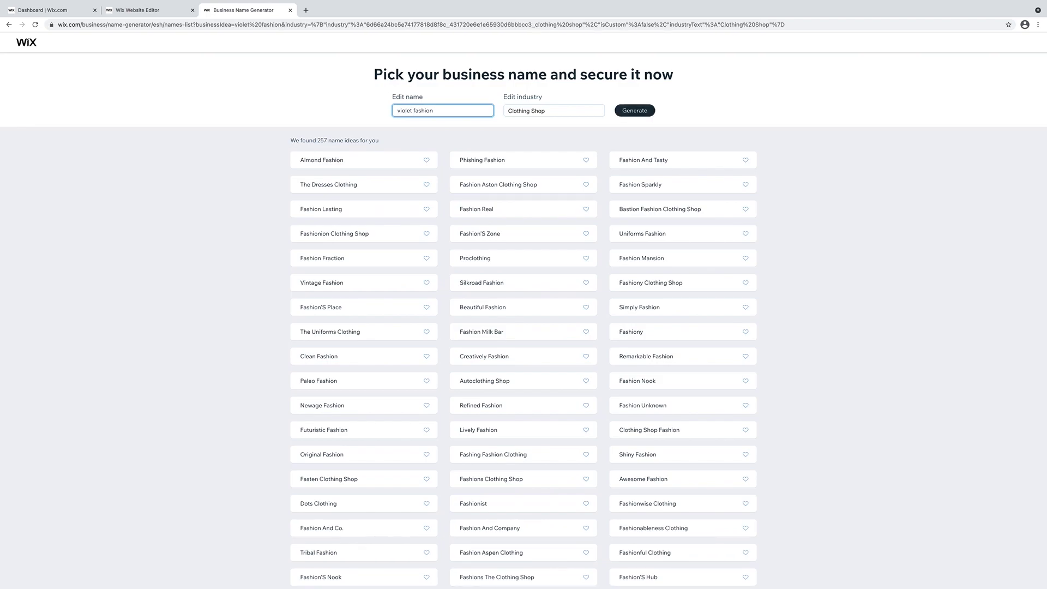
left_click(629, 111)
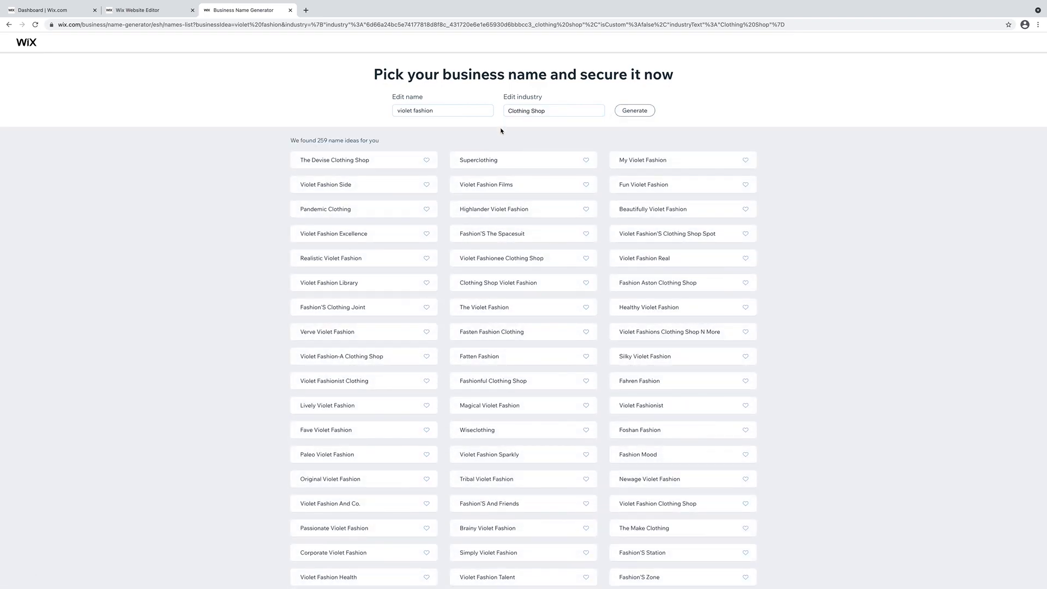
left_click(503, 186)
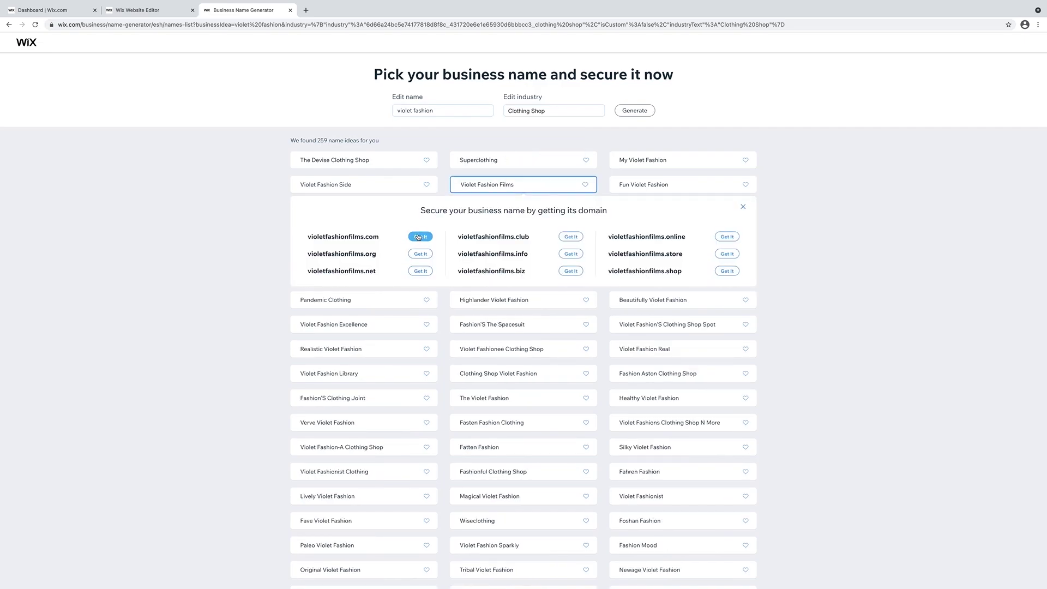
left_click(419, 236)
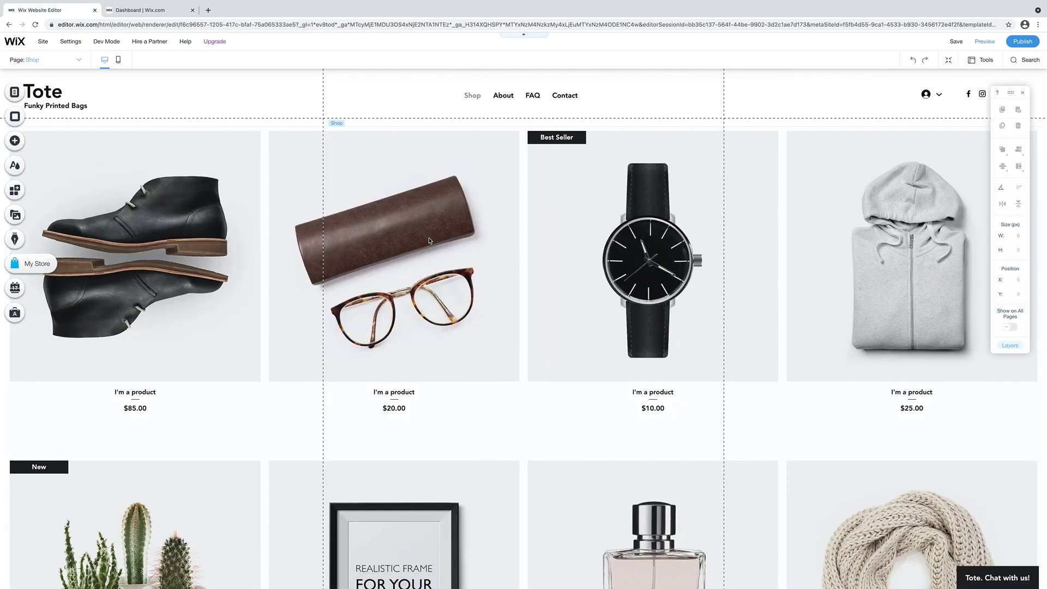
Create a new Digital File product from the store's product gallery.
left_click(438, 241)
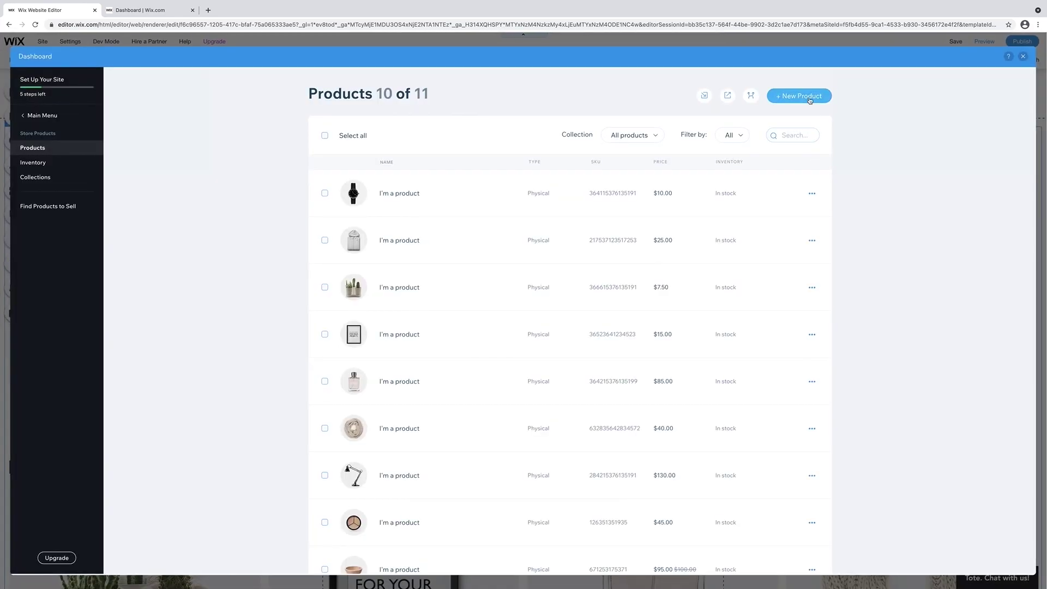
left_click(808, 97)
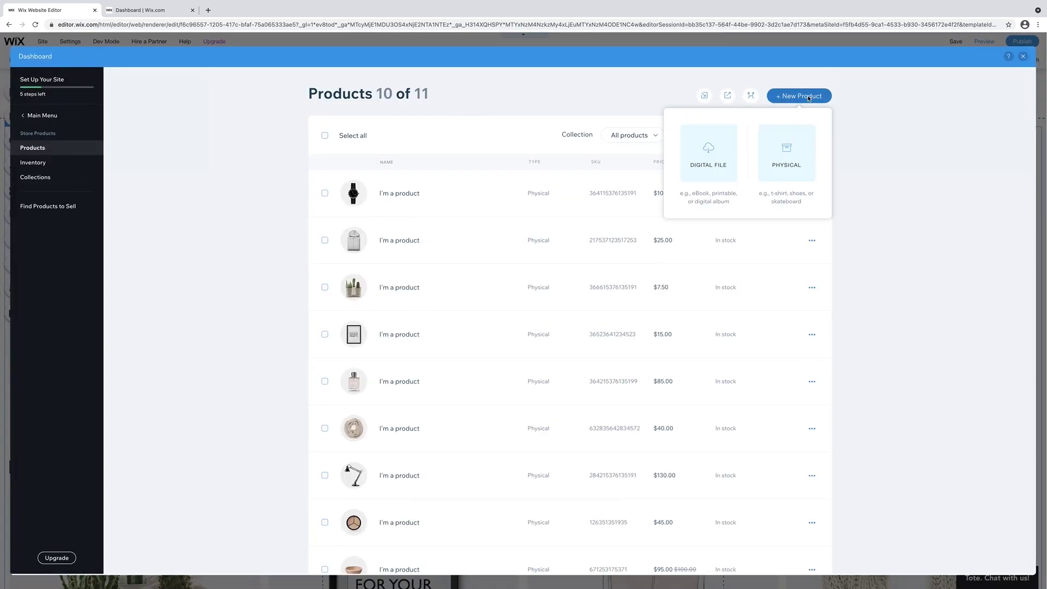
left_click(711, 152)
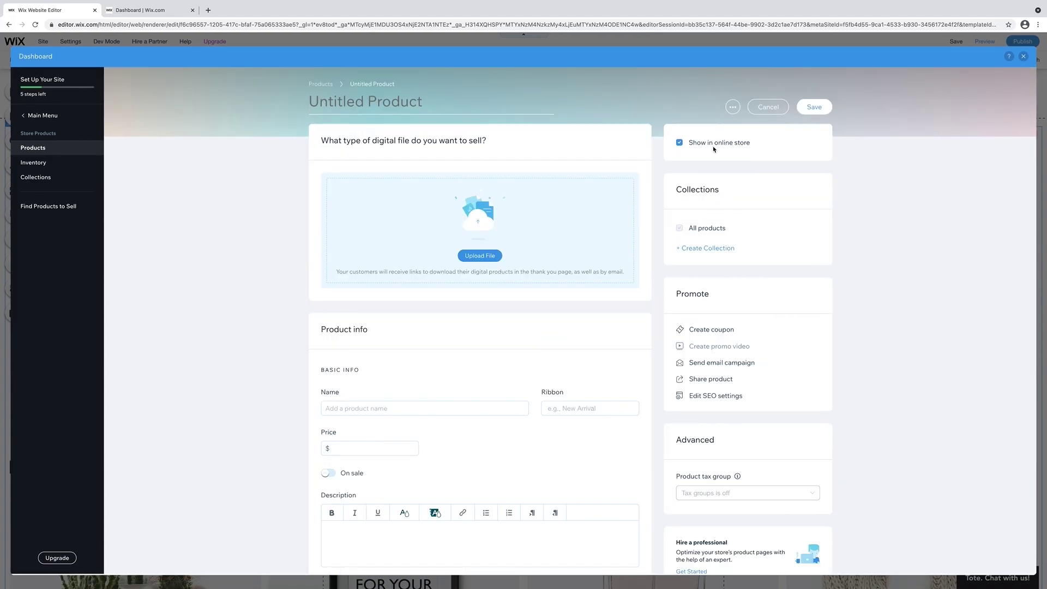
Upload HOODIEPATTERNoversized.pdf as a document and attach it to the product.
left_click(480, 255)
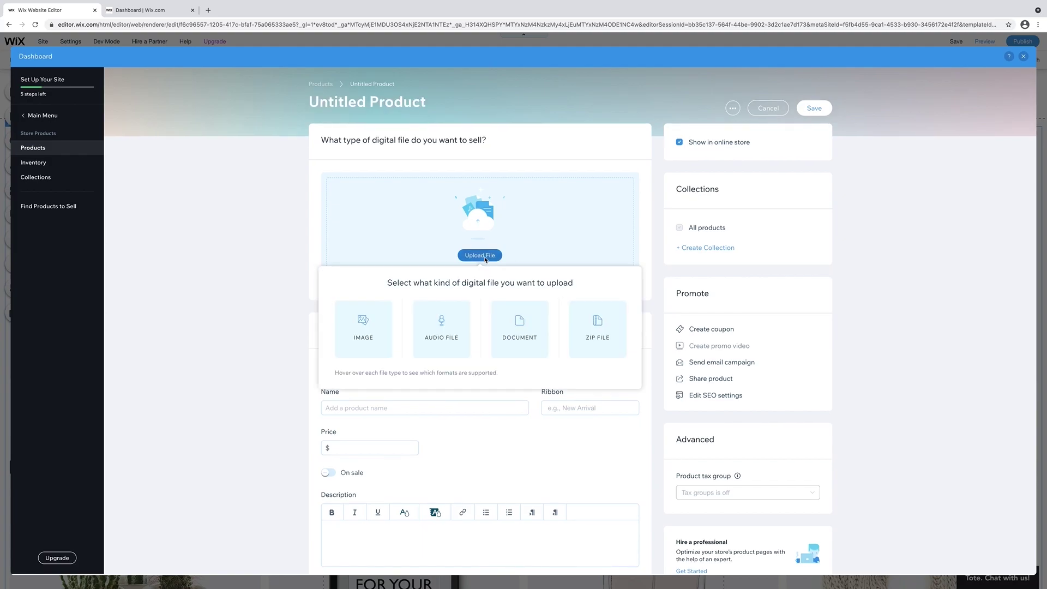
left_click(512, 339)
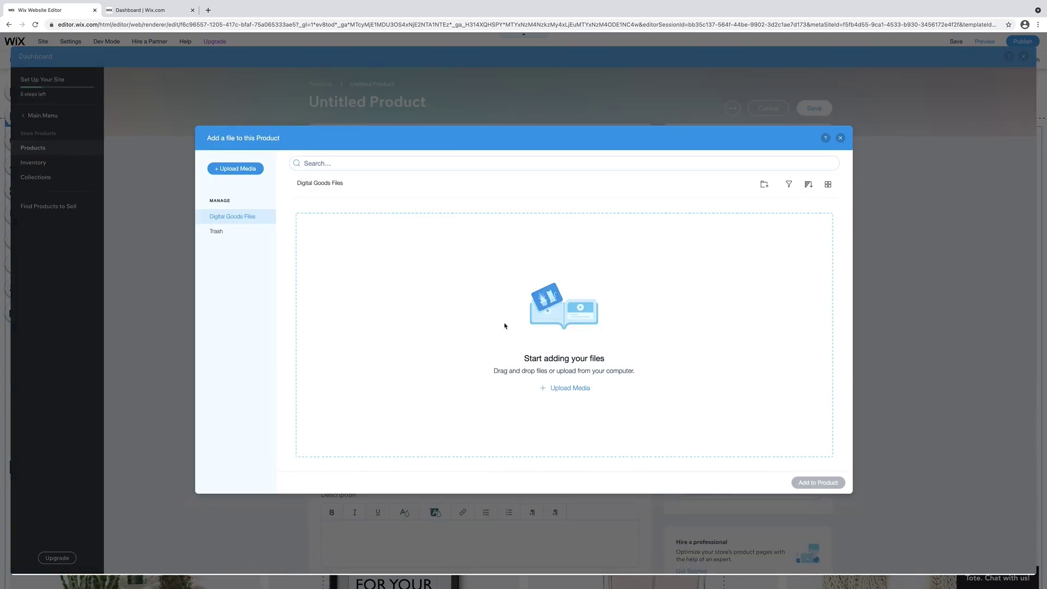
left_click(563, 389)
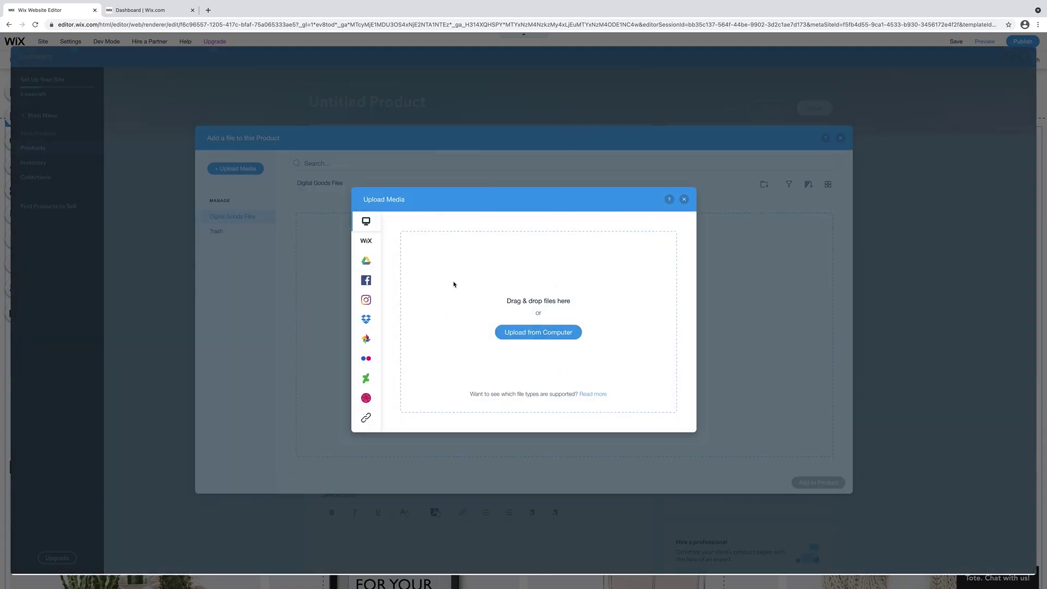
left_click(515, 332)
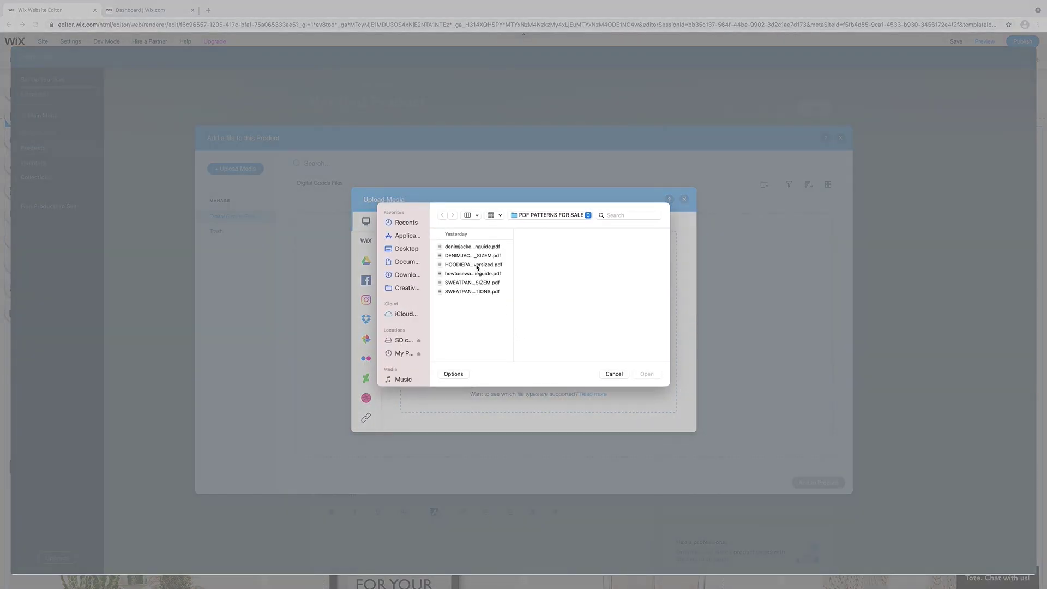
left_click(477, 265)
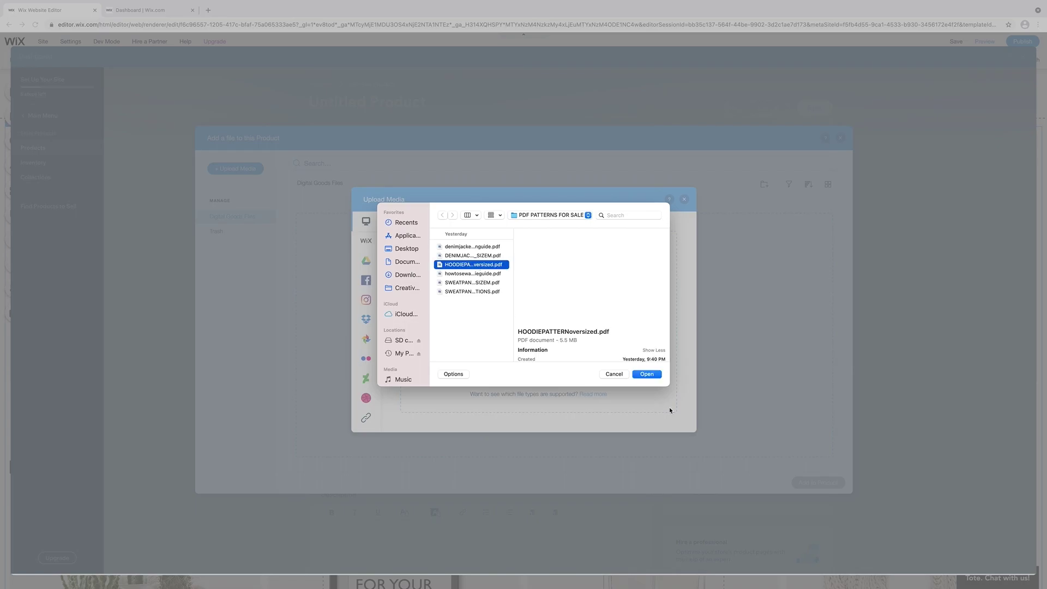
left_click(648, 375)
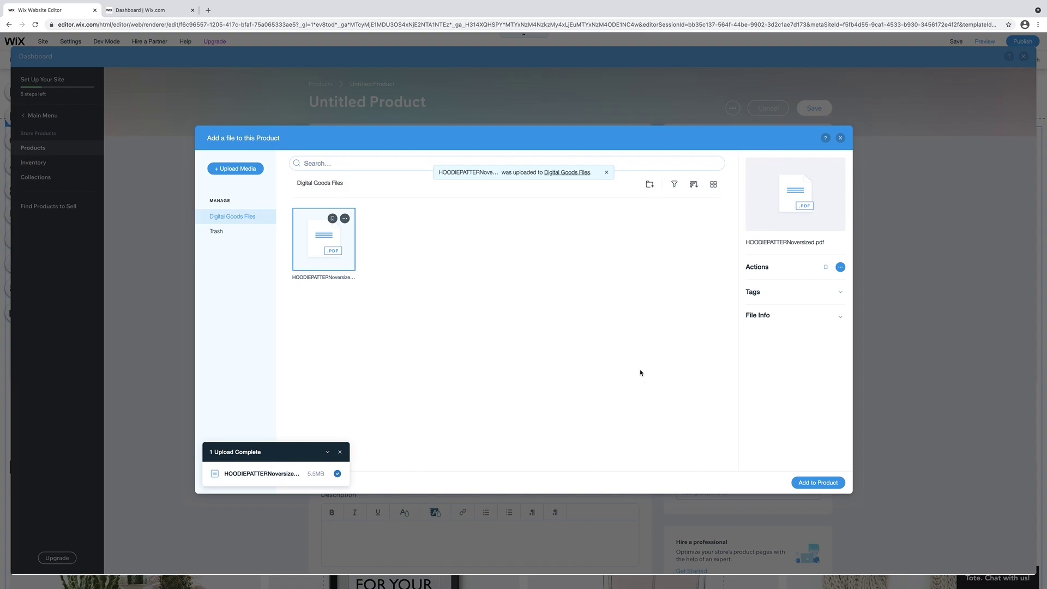
left_click(818, 482)
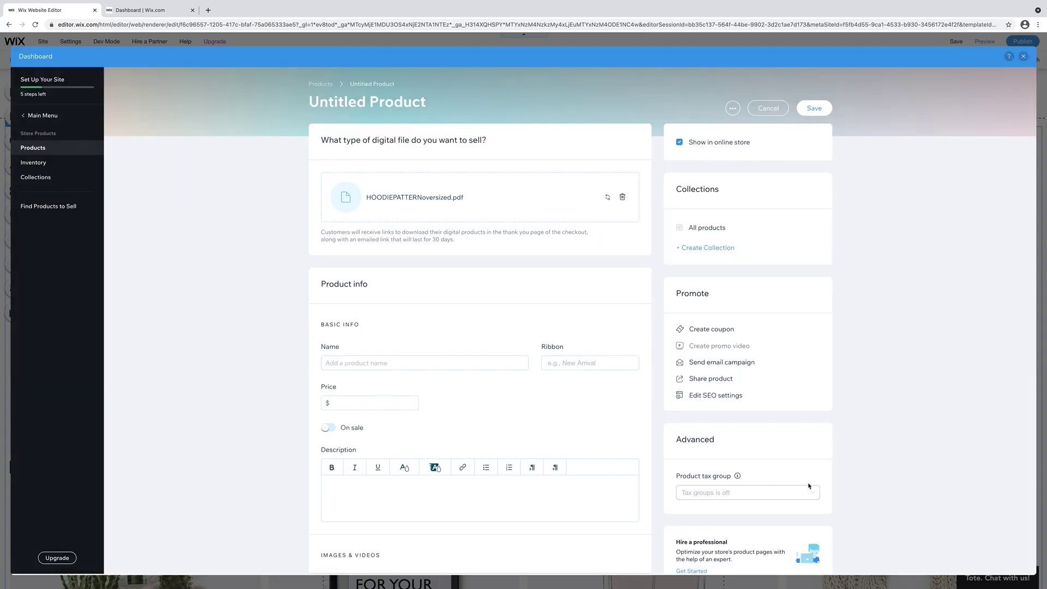
Title the product 'HOODIE PATTERN' and set its price to 5.
left_click(375, 109)
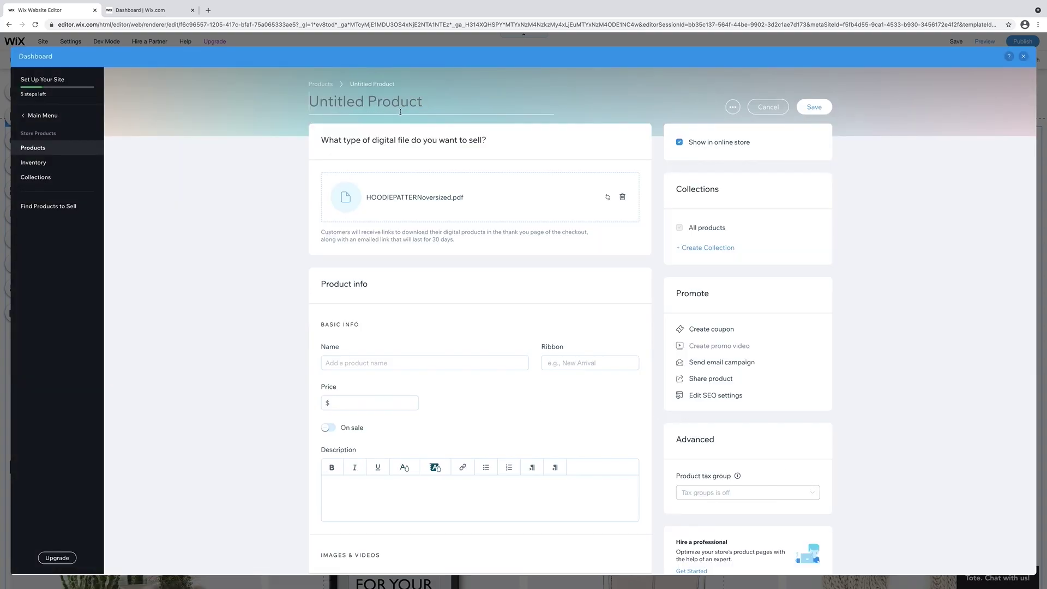
type("HOODIE PATTERN")
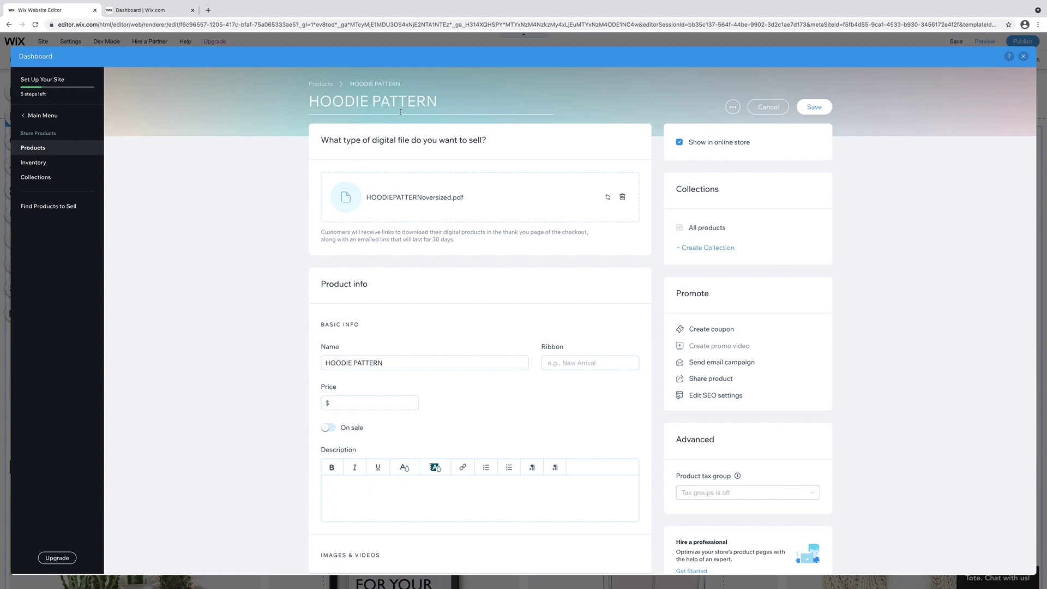
left_click(370, 403)
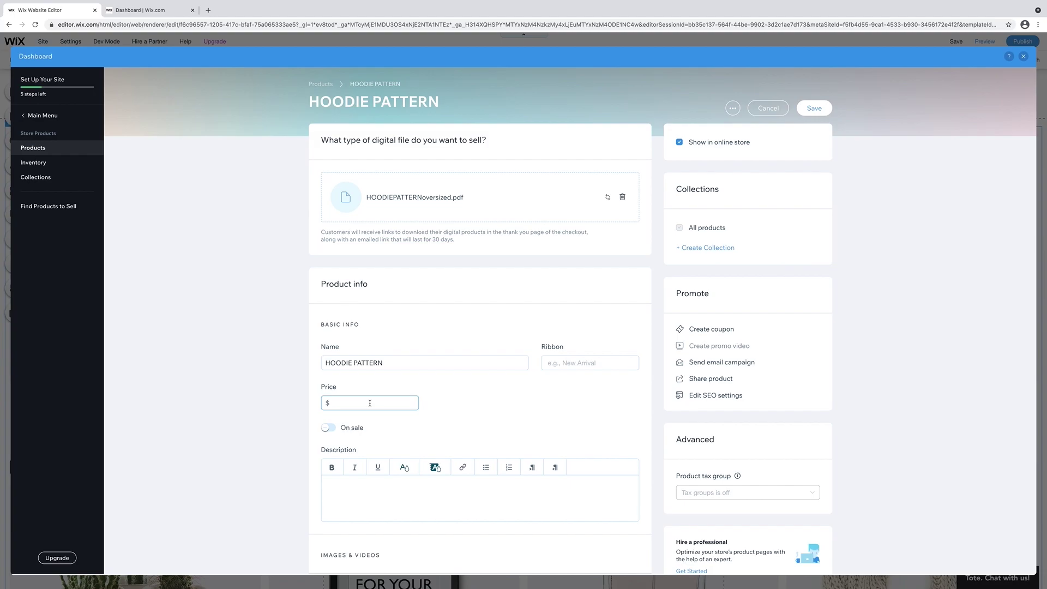
type("5")
scroll(396, 389, "down", 4)
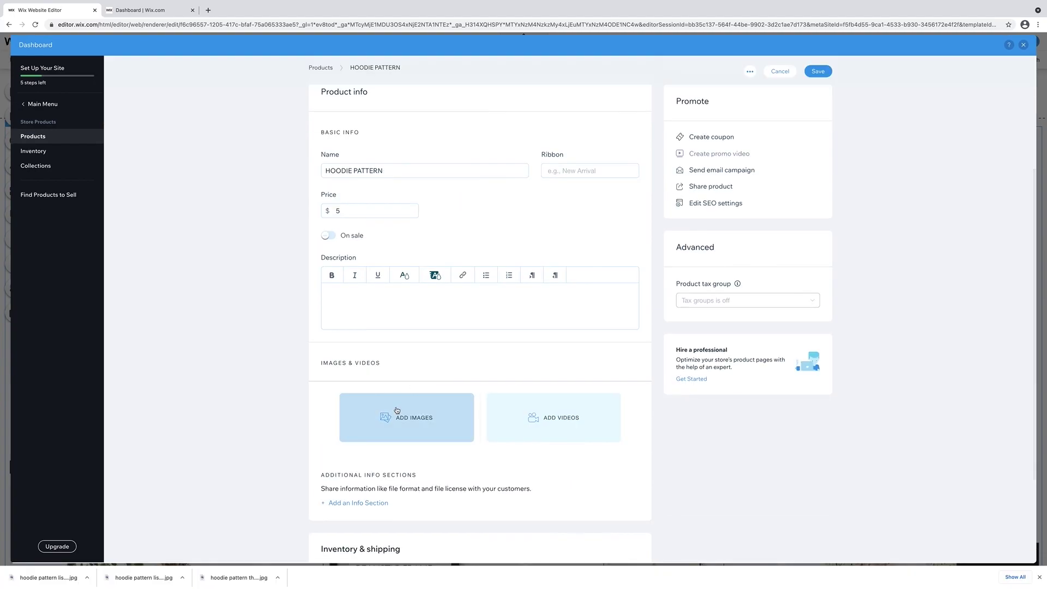
Upload three hoodie pattern images and add all three to the product.
left_click(398, 410)
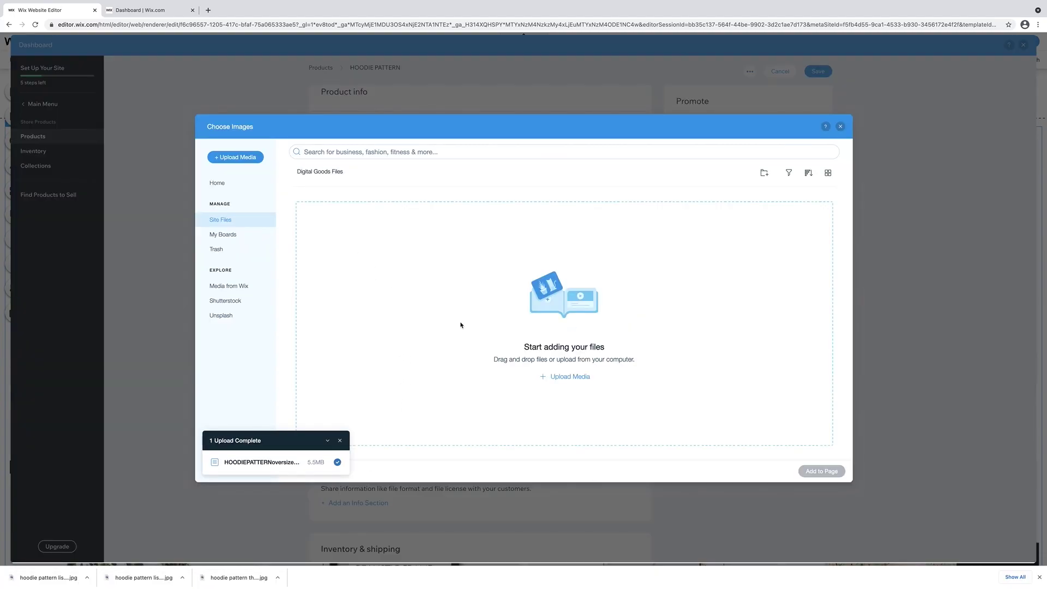
left_click(574, 377)
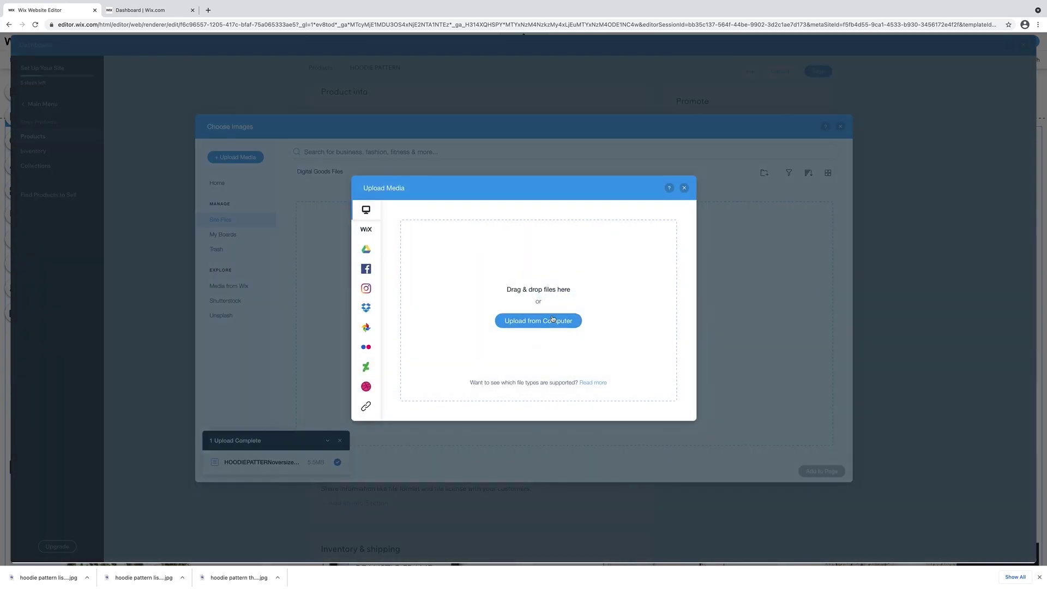
left_click(549, 323)
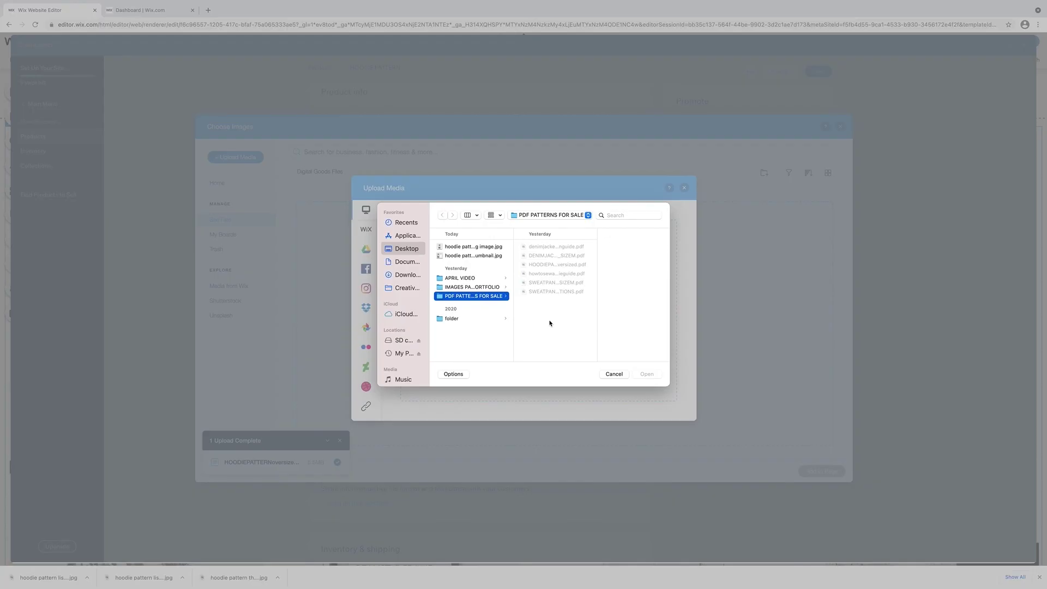
left_click(490, 257)
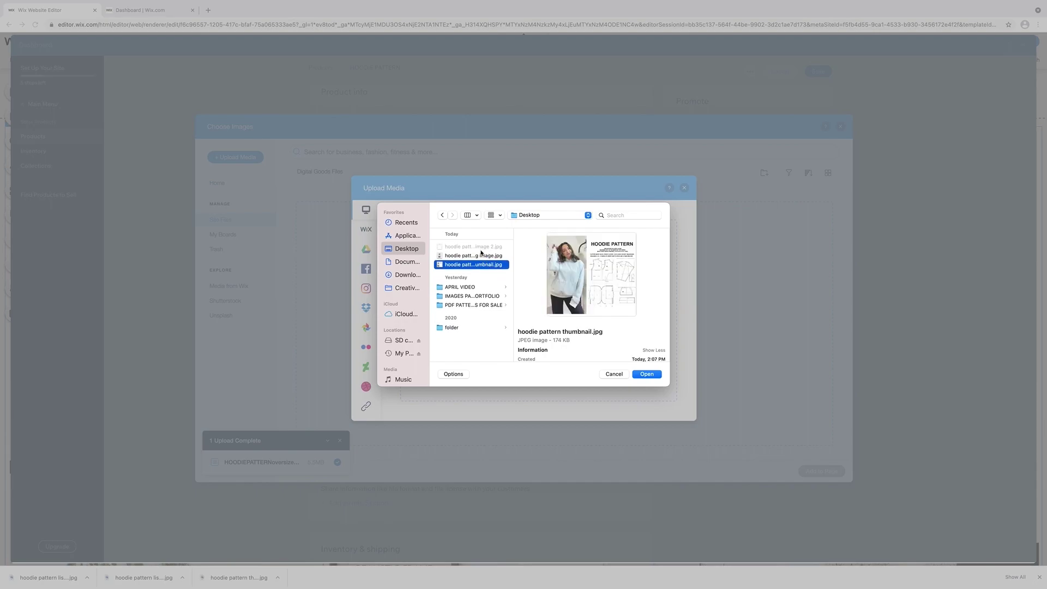
left_click(476, 247, "shift")
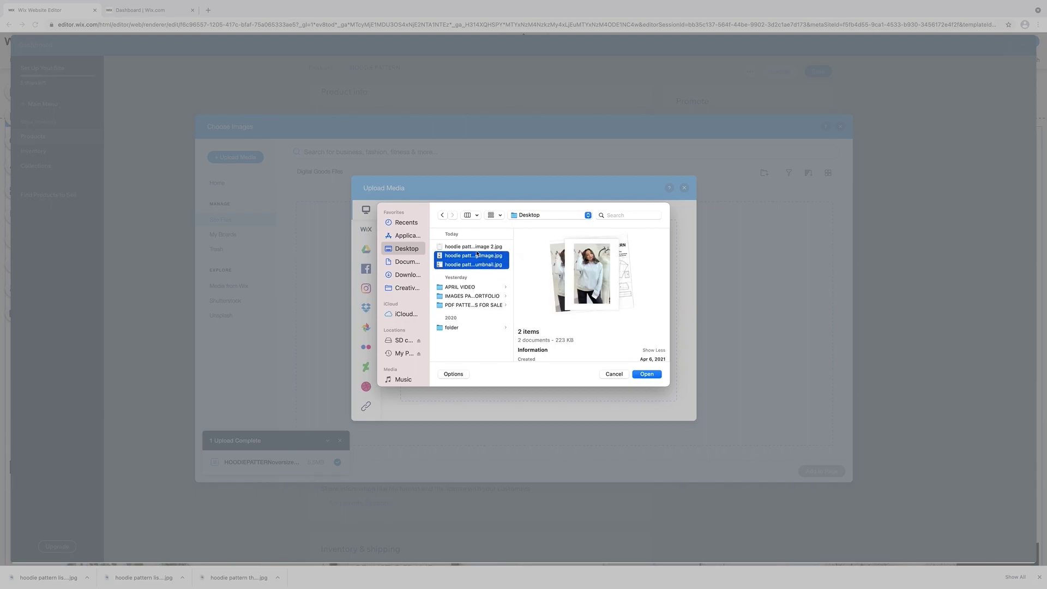
left_click(646, 376)
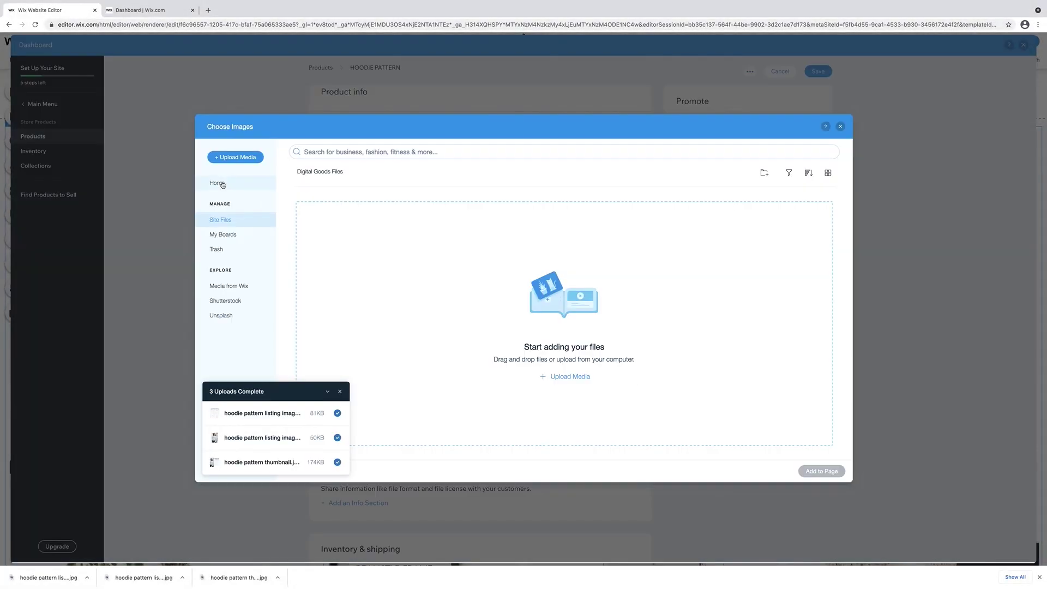
left_click(222, 184)
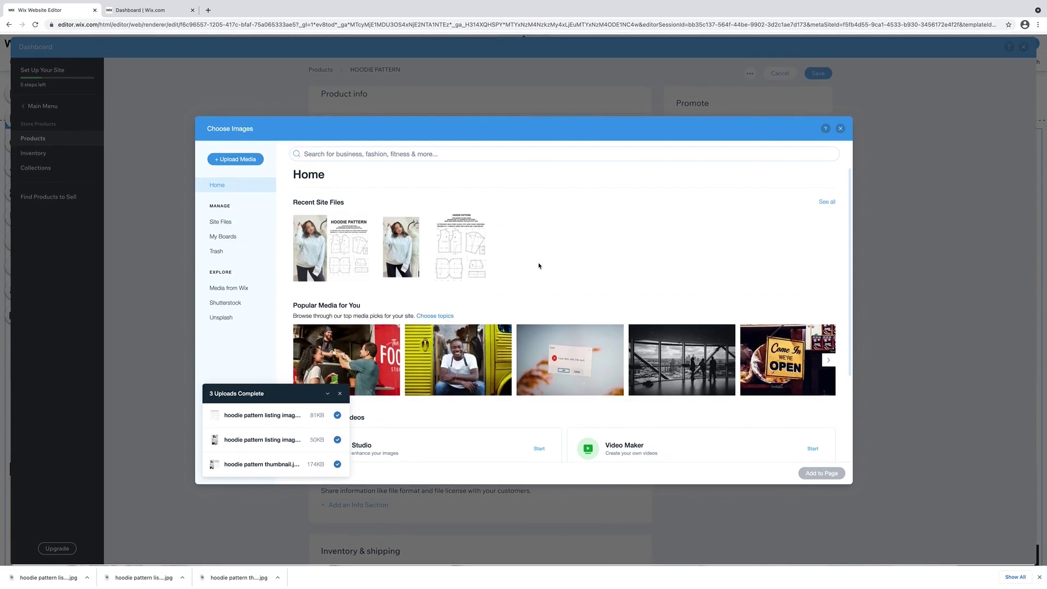
left_click(331, 248)
left_click(401, 248)
left_click(458, 260)
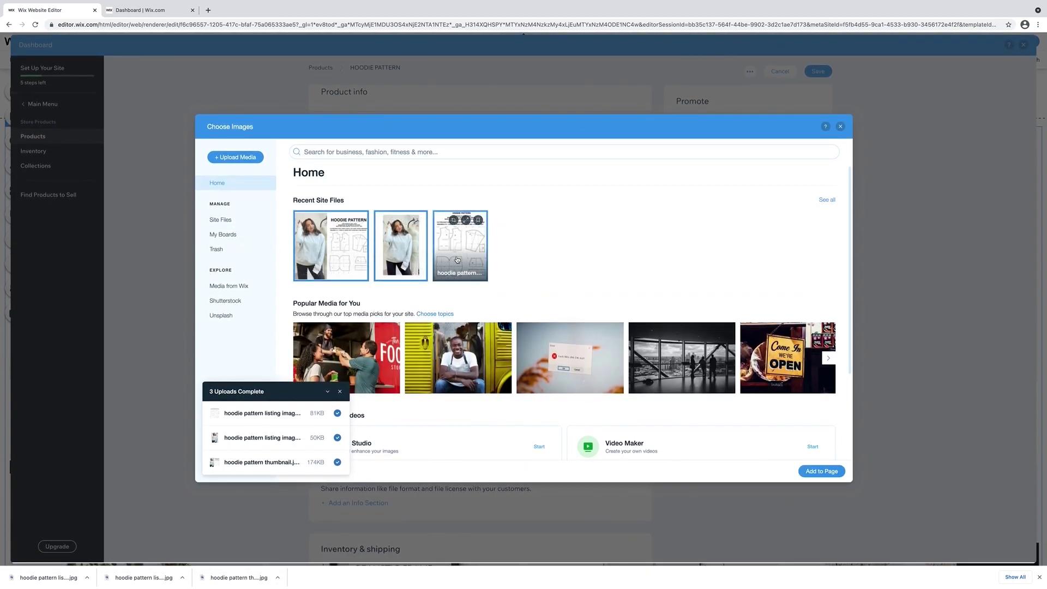
left_click(828, 473)
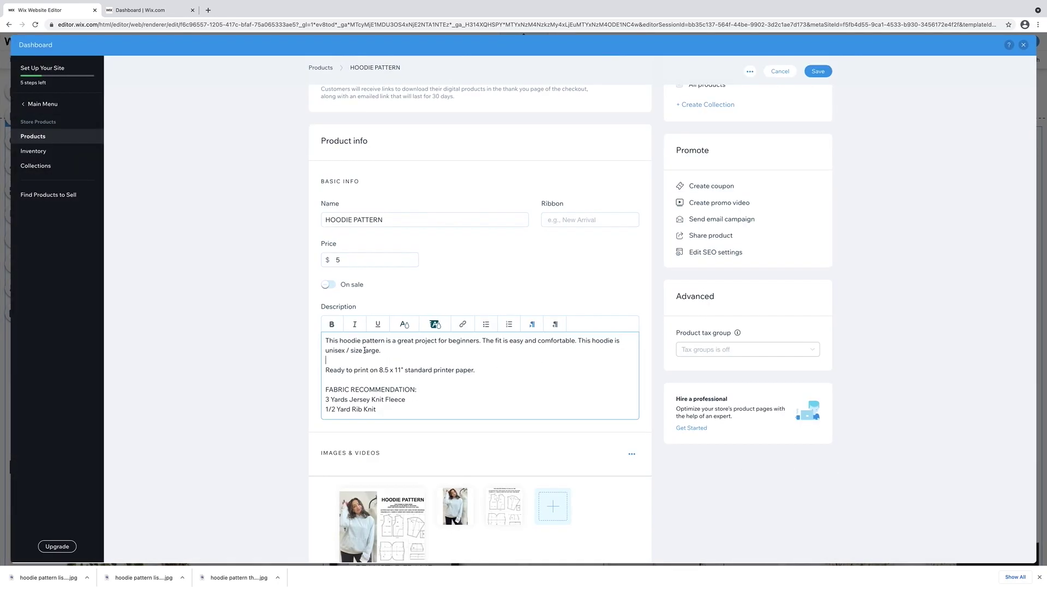
Review and save the HOODIE PATTERN product, then open the $25 sample product.
scroll(402, 385, "down", 2)
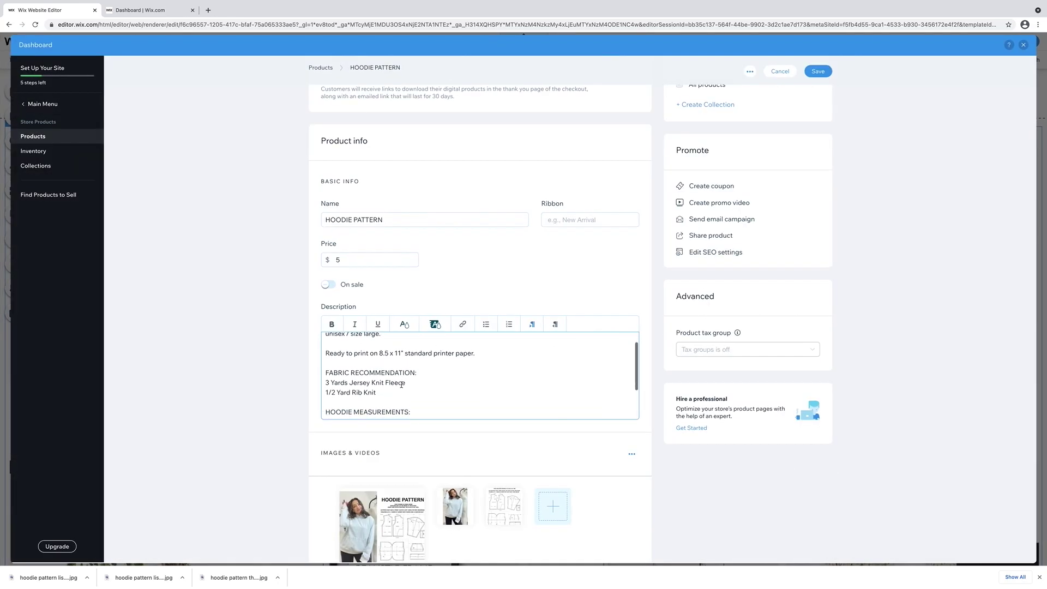
scroll(402, 385, "up", 1)
scroll(401, 385, "up", 1)
scroll(402, 385, "down", 5)
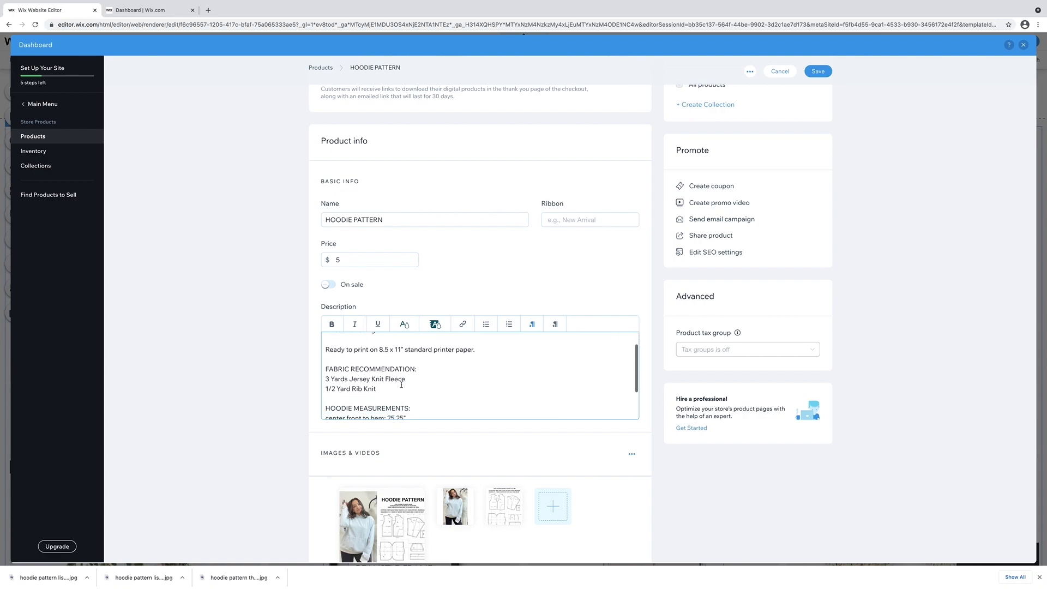
scroll(401, 385, "down", 1)
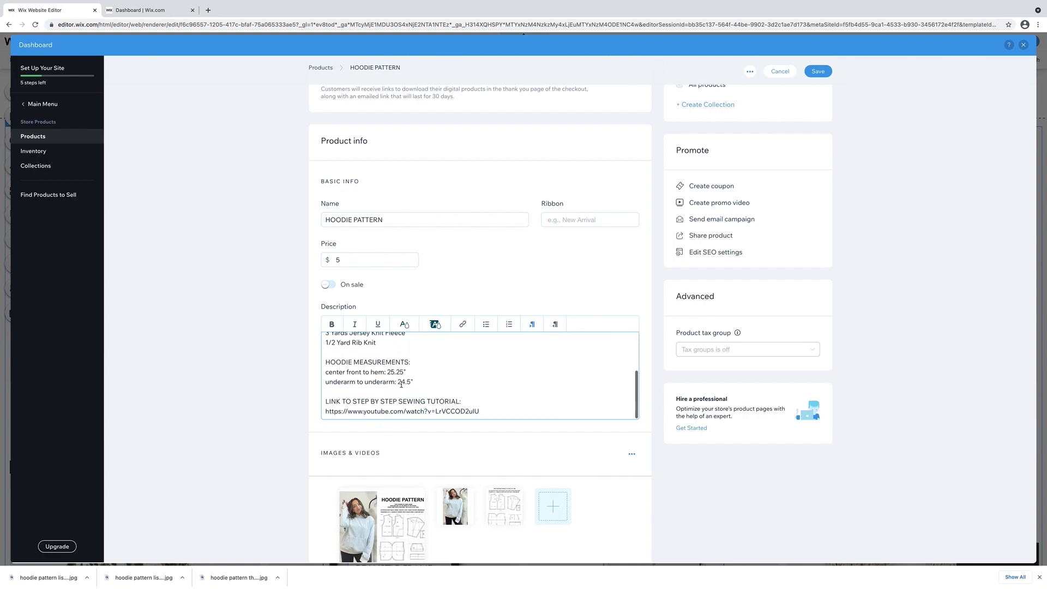
scroll(248, 387, "up", 3)
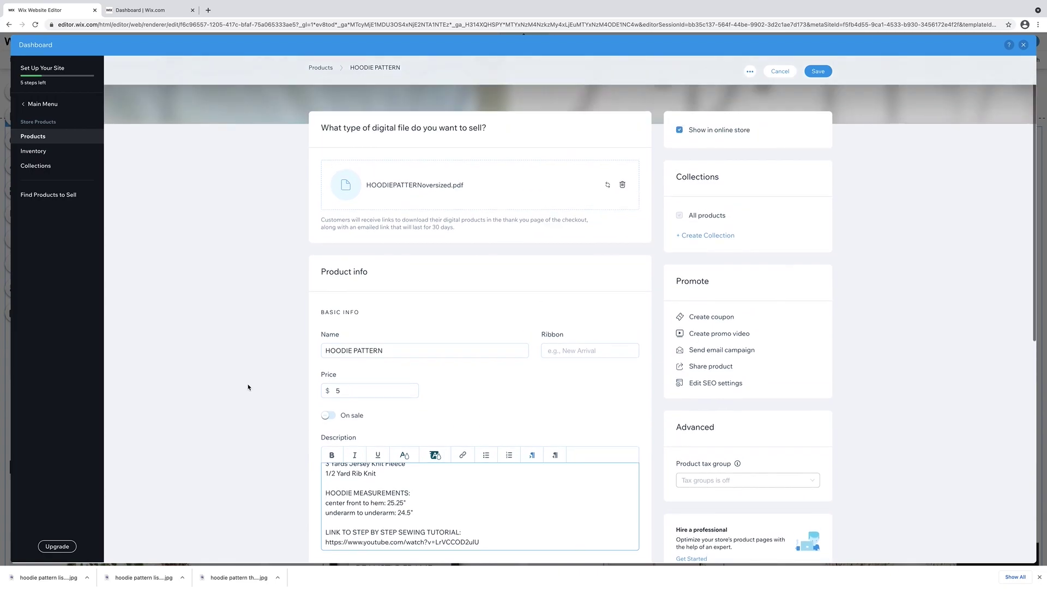
scroll(248, 387, "up", 2)
left_click(815, 95)
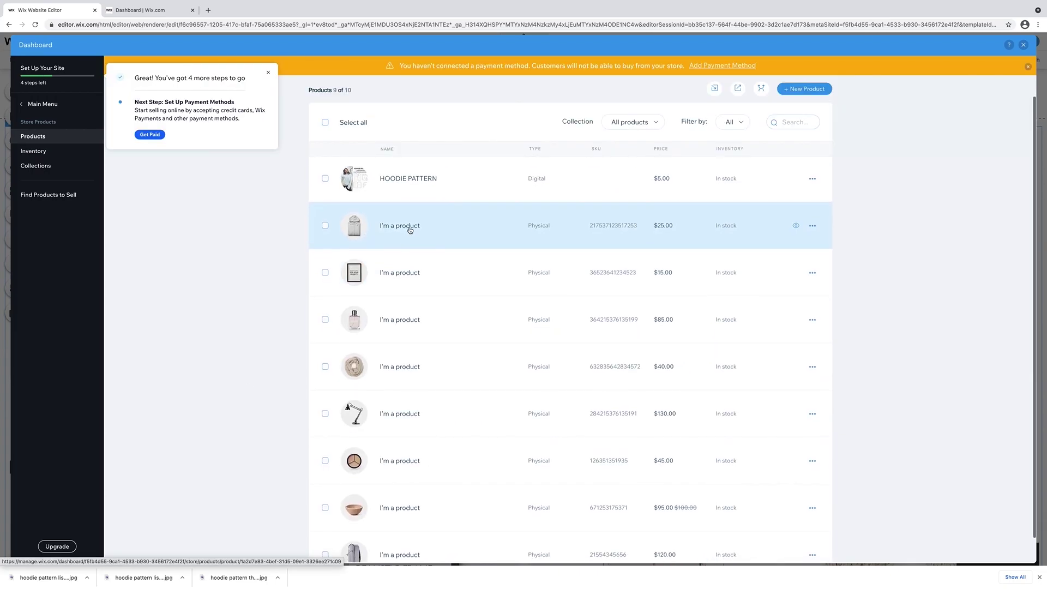
left_click(410, 230)
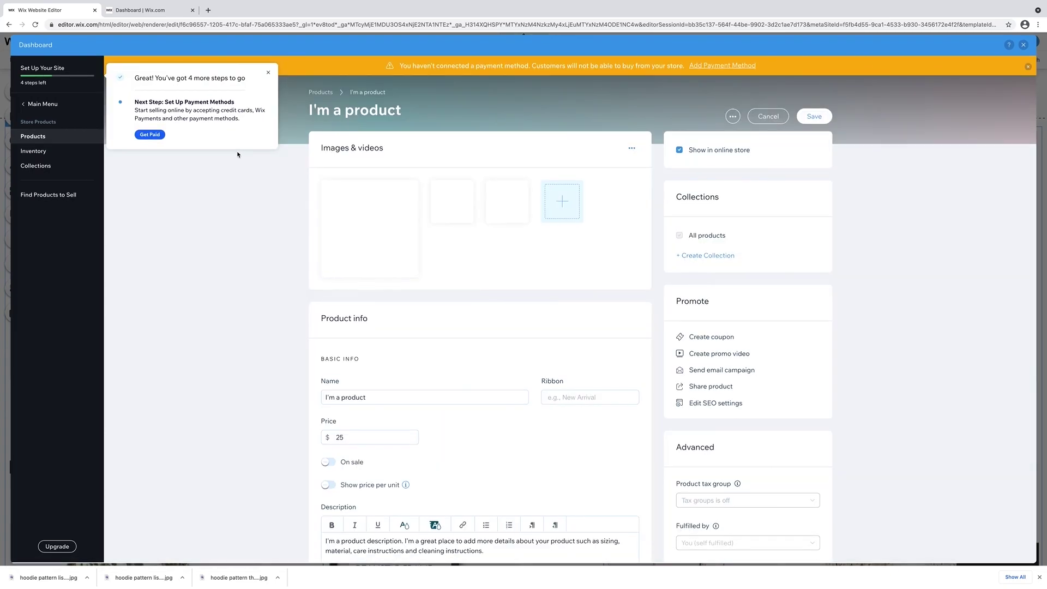
Upload three button-down shirt photos and add two to the sample product's images.
left_click(268, 75)
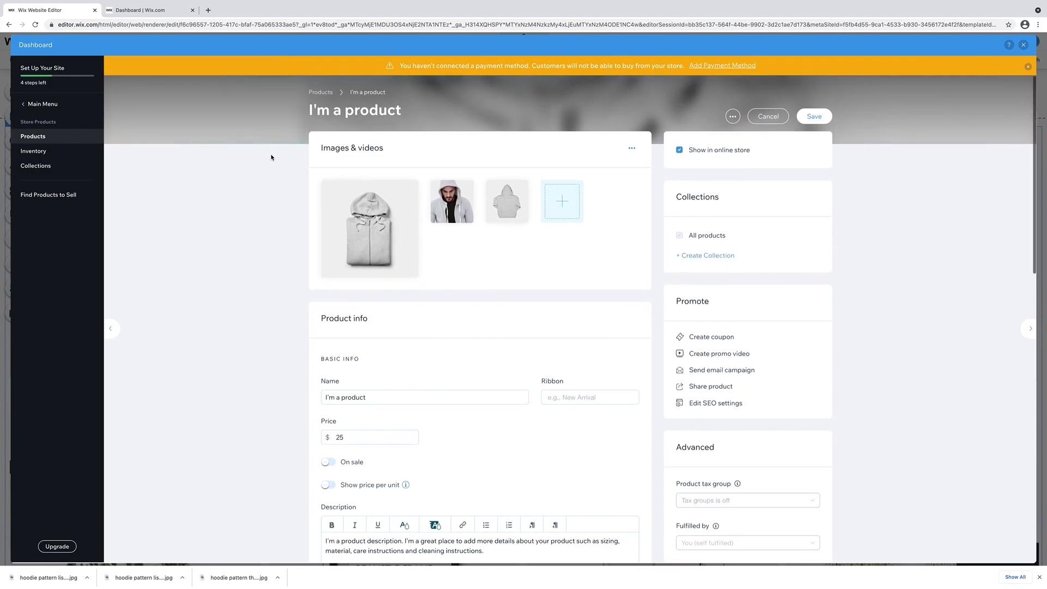
left_click(568, 215)
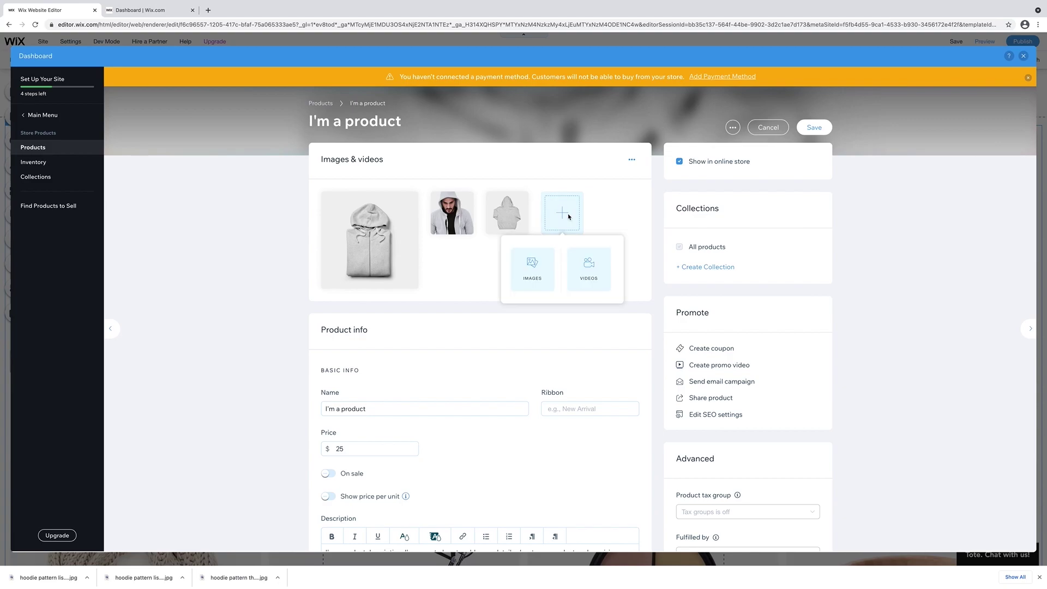
left_click(525, 282)
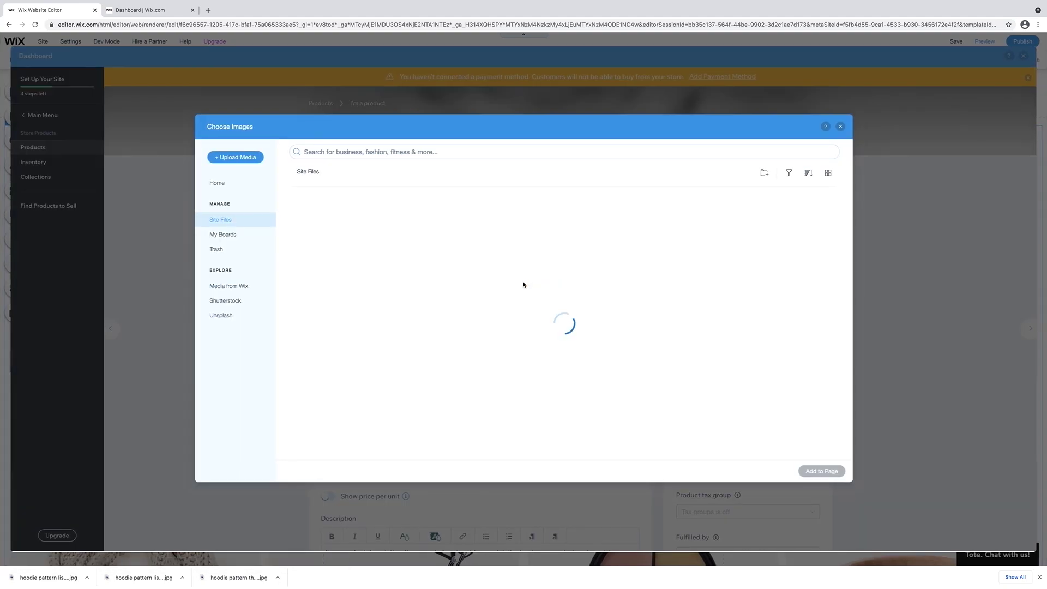
left_click(244, 158)
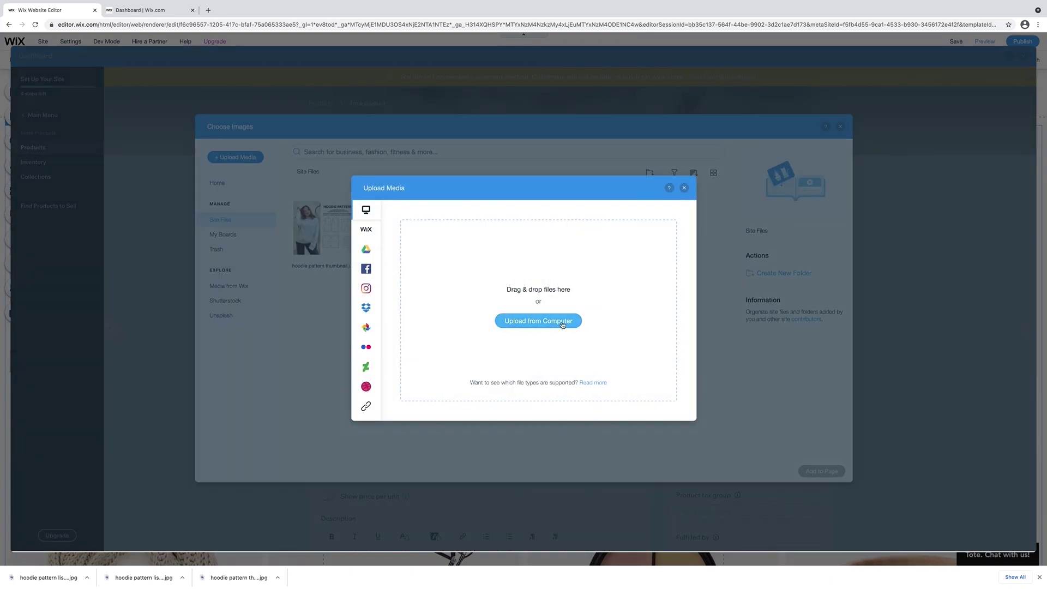
left_click(562, 325)
left_click(476, 252)
left_click(473, 265, "shift")
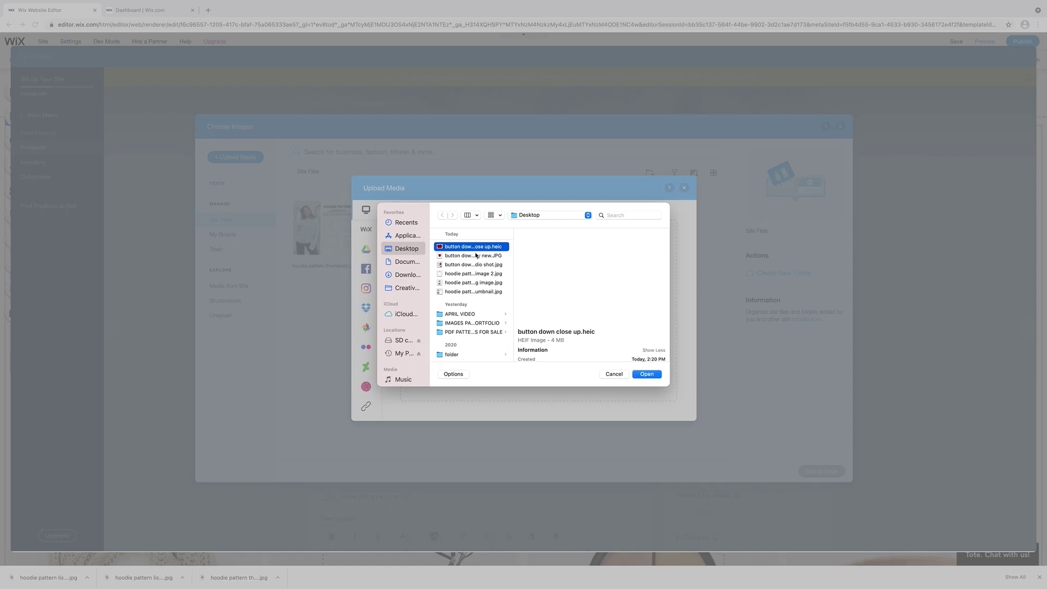
left_click(647, 373)
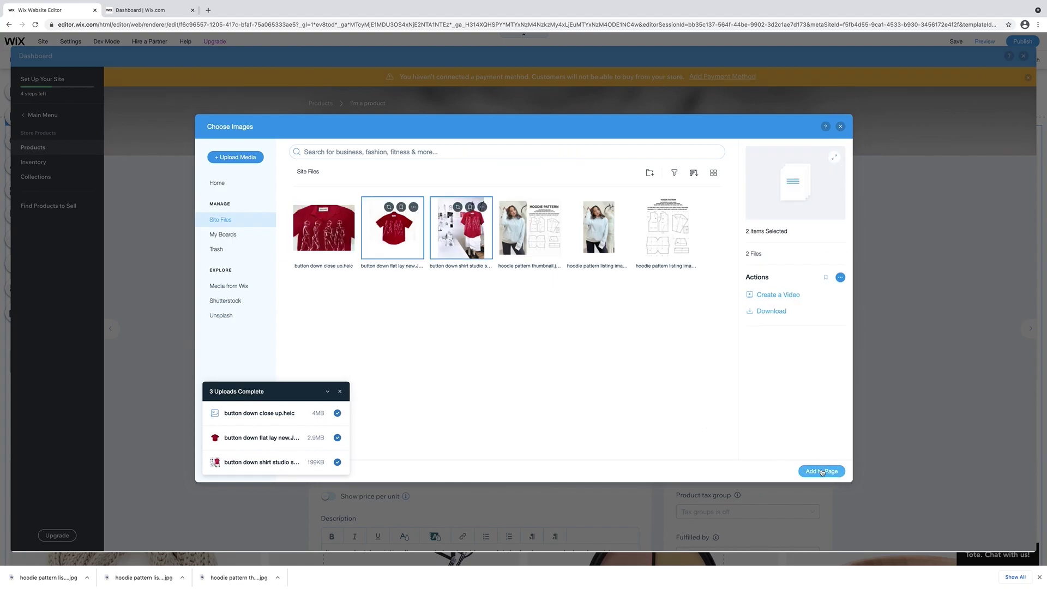
left_click(823, 471)
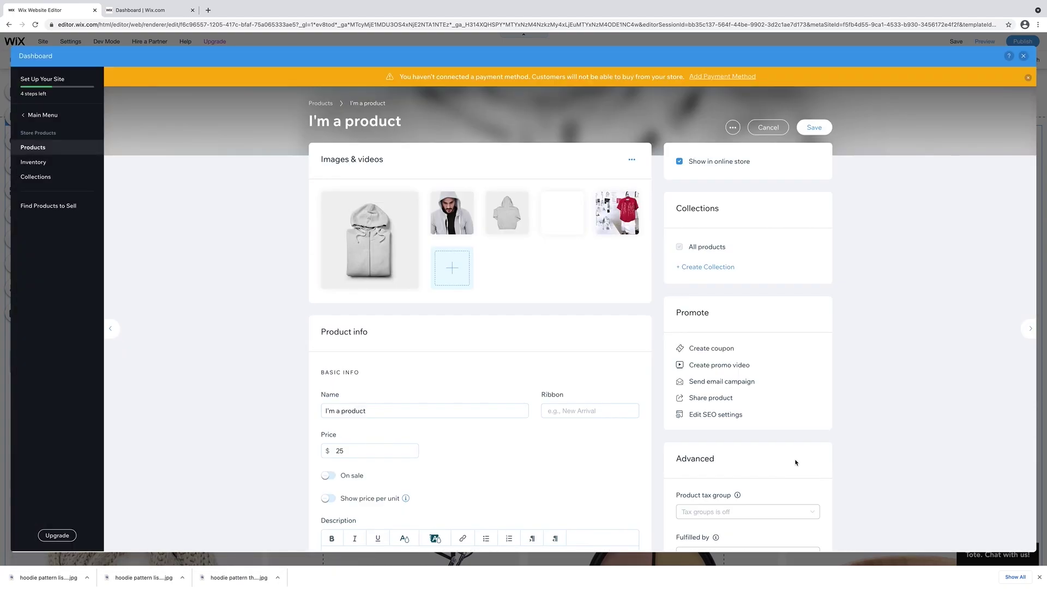
Remove the hoodie and blank images and make the red shirt the main product image.
left_click(521, 199)
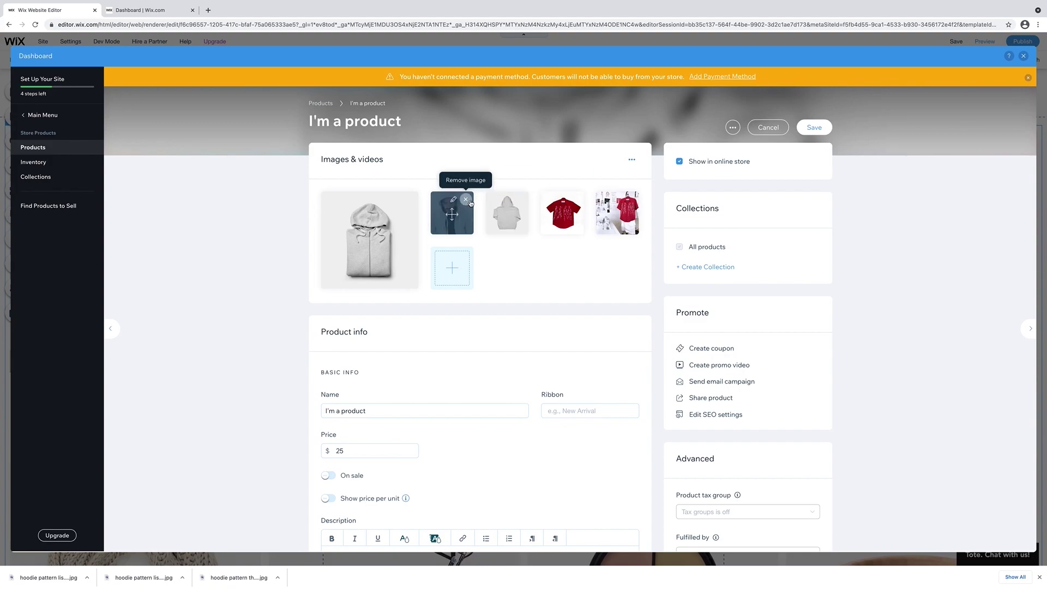
left_click(466, 201)
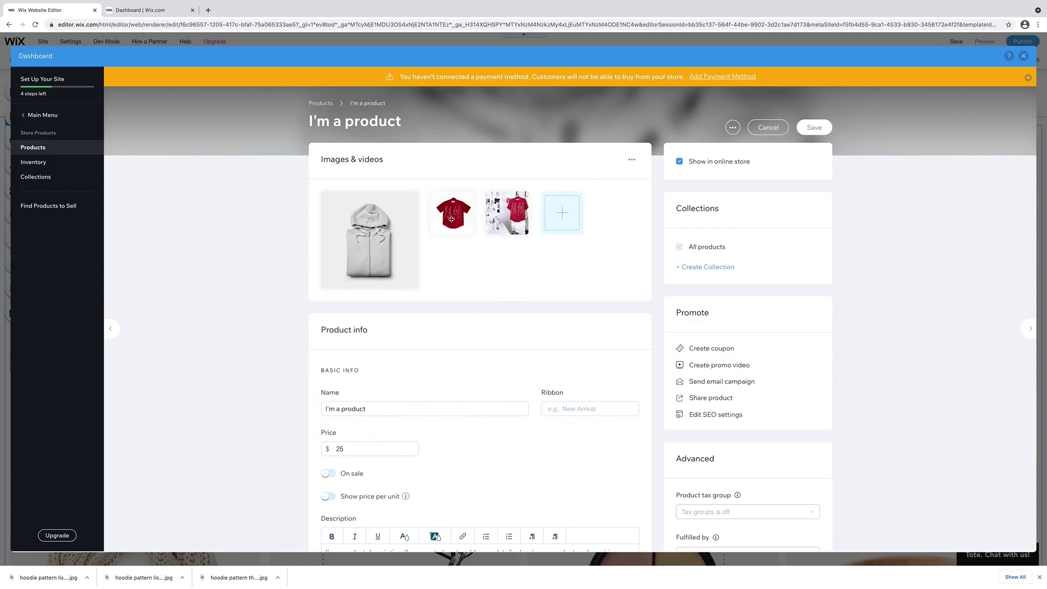
left_click_drag(452, 213, 390, 237)
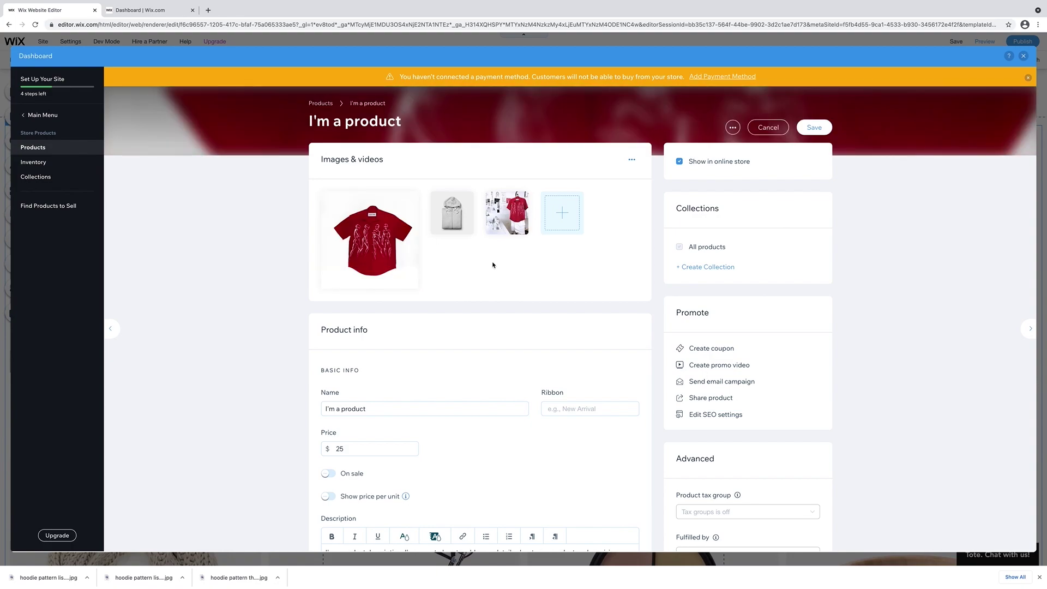
left_click(467, 200)
Add the 'button down close up.heic' photo to the product's images.
left_click(506, 212)
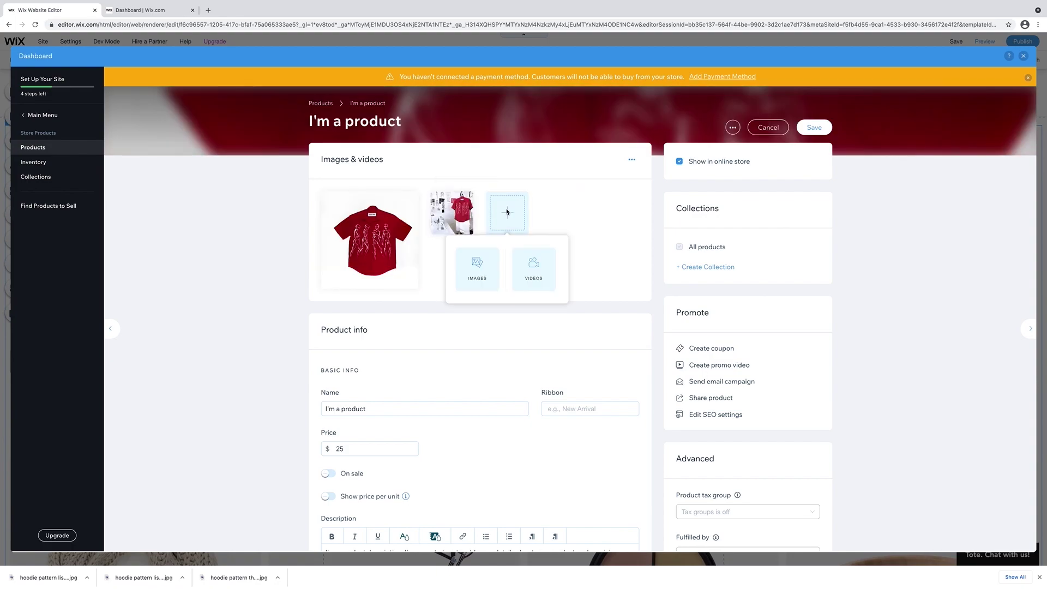
left_click(477, 273)
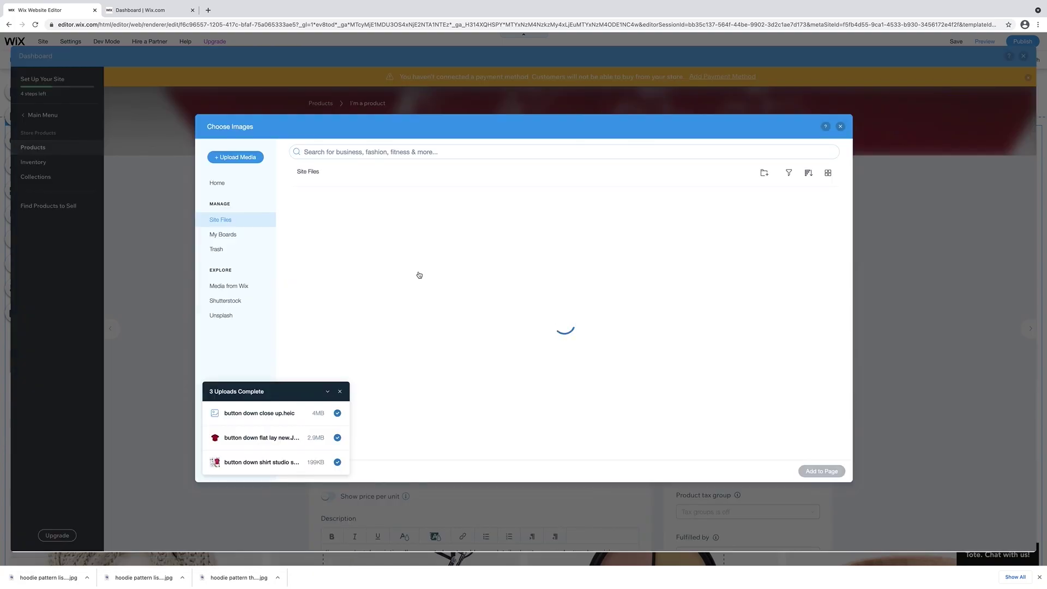
left_click(323, 232)
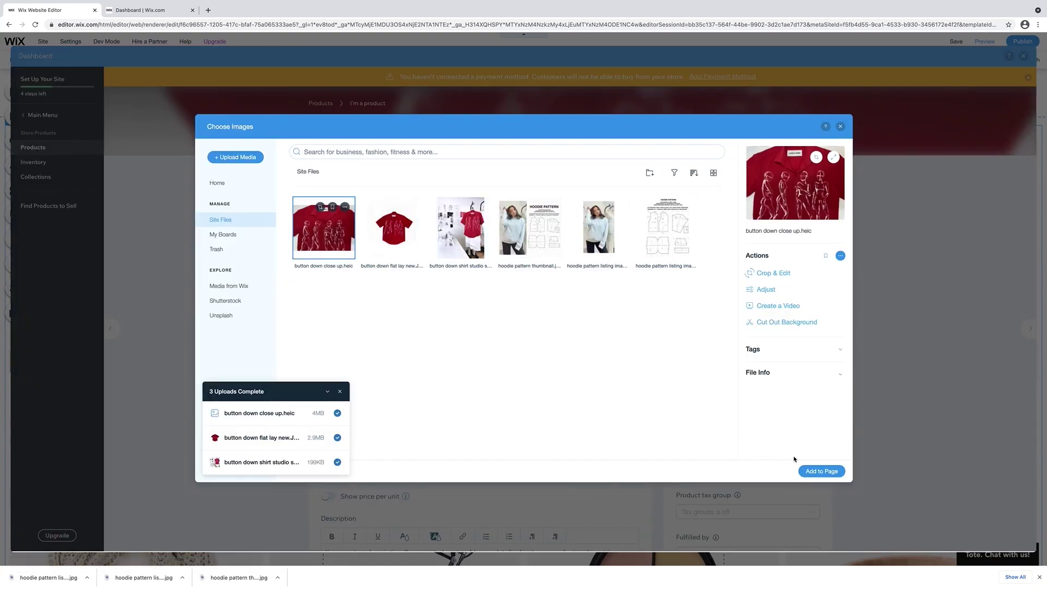
left_click(822, 471)
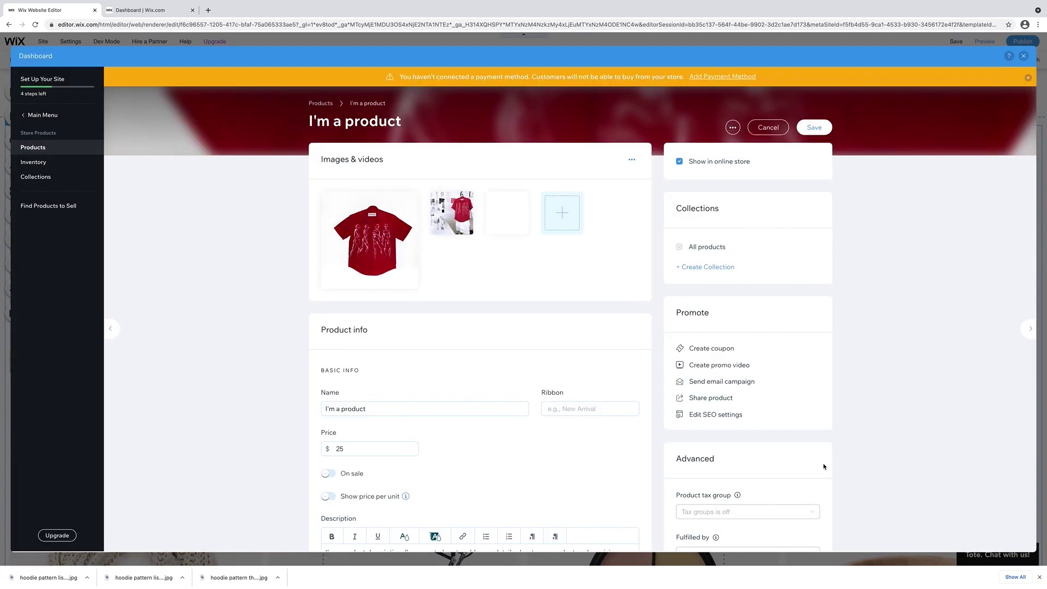
Clear the old product price and start entering the new $175.00 price.
scroll(423, 388, "down", 2)
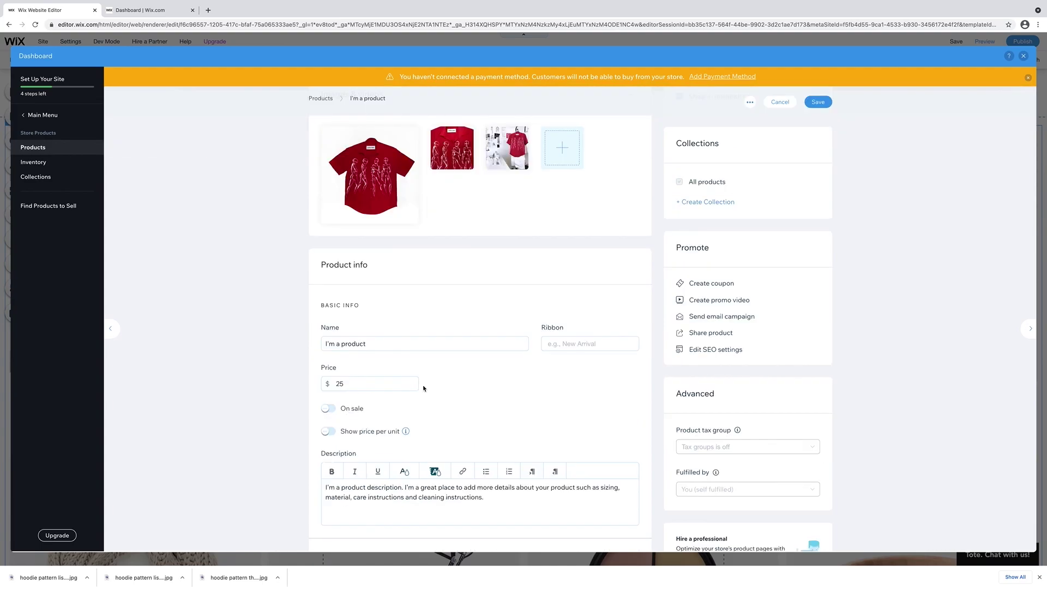
left_click(360, 383)
key("BackSpace")
type("1")
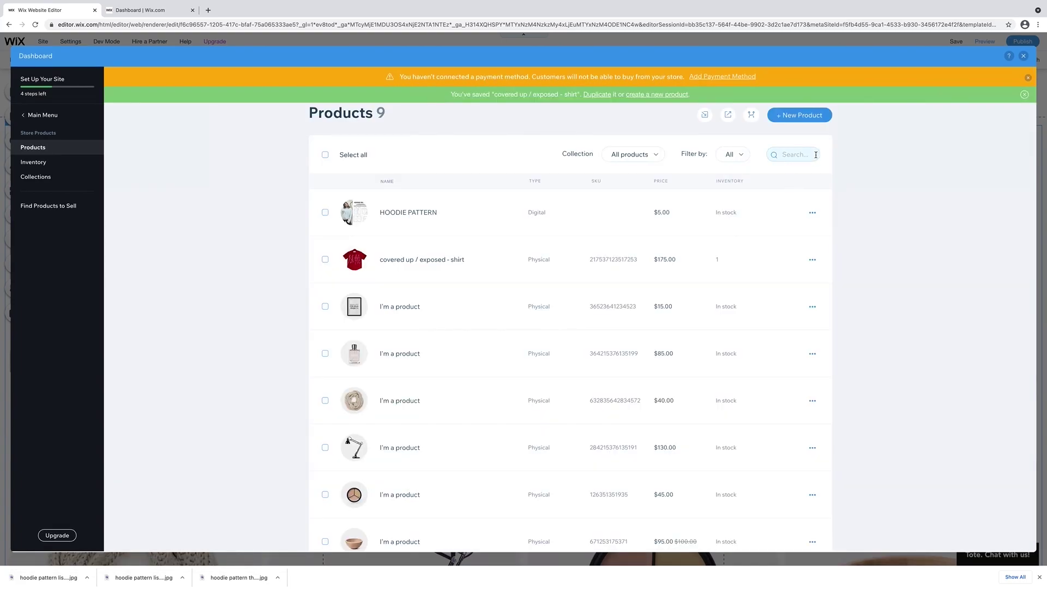
Delete a placeholder product from the product list and close the dashboard.
scroll(869, 224, "down", 3)
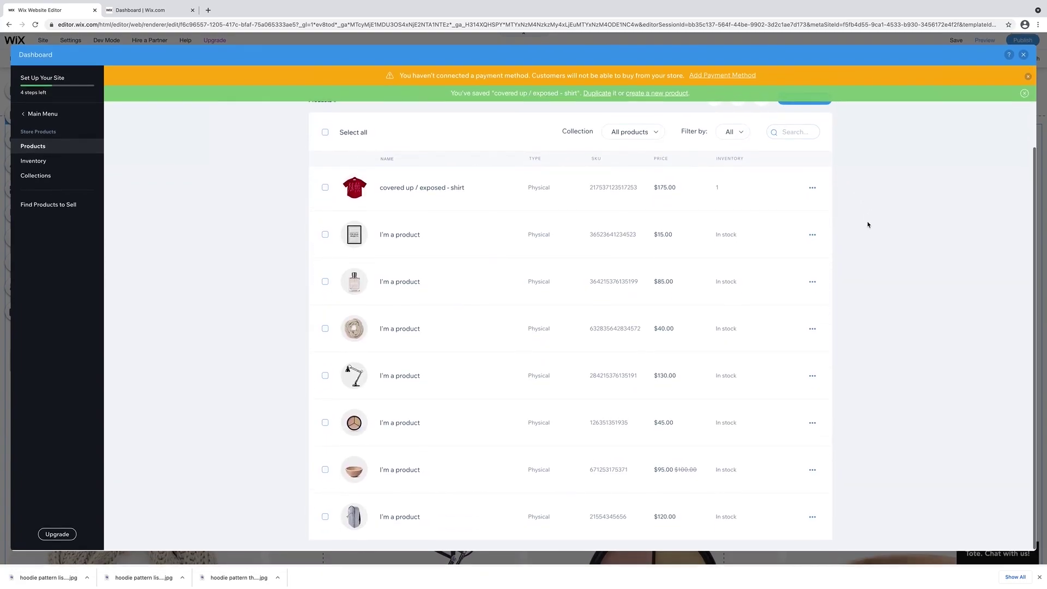
left_click(815, 285)
left_click(777, 290)
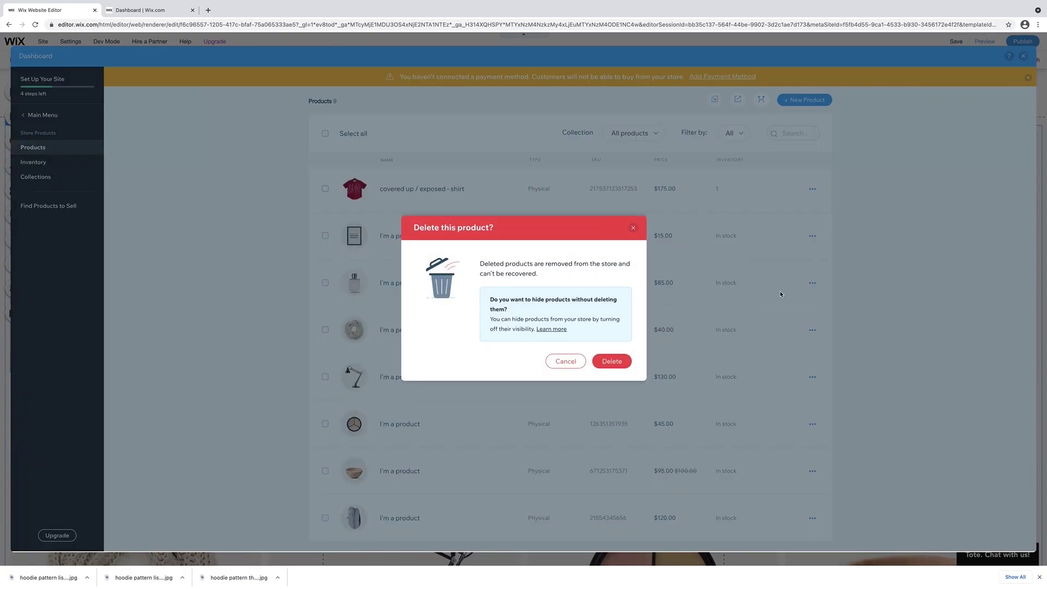
left_click(627, 357)
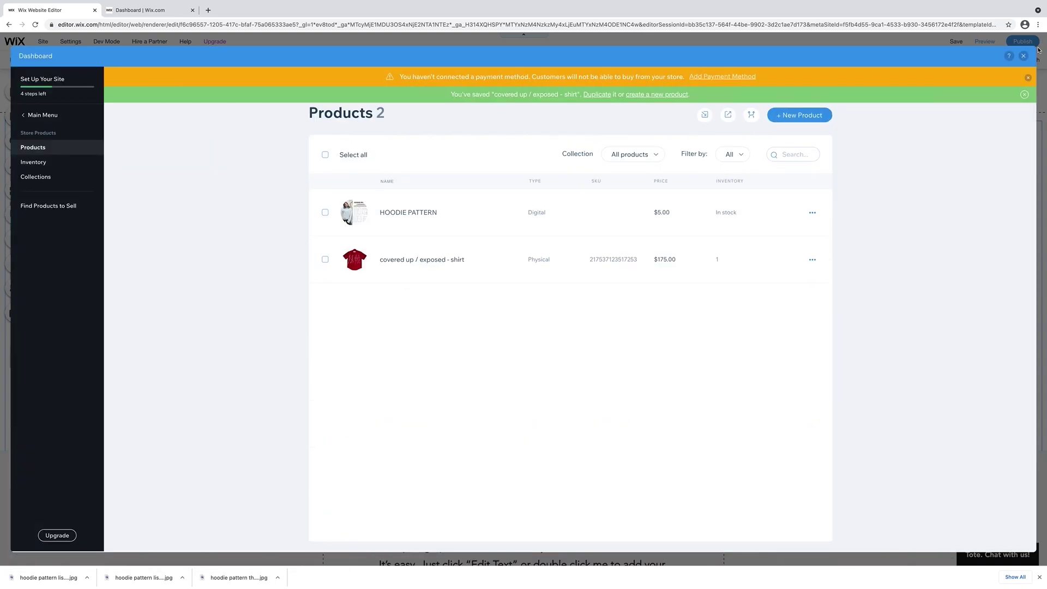
left_click(1024, 56)
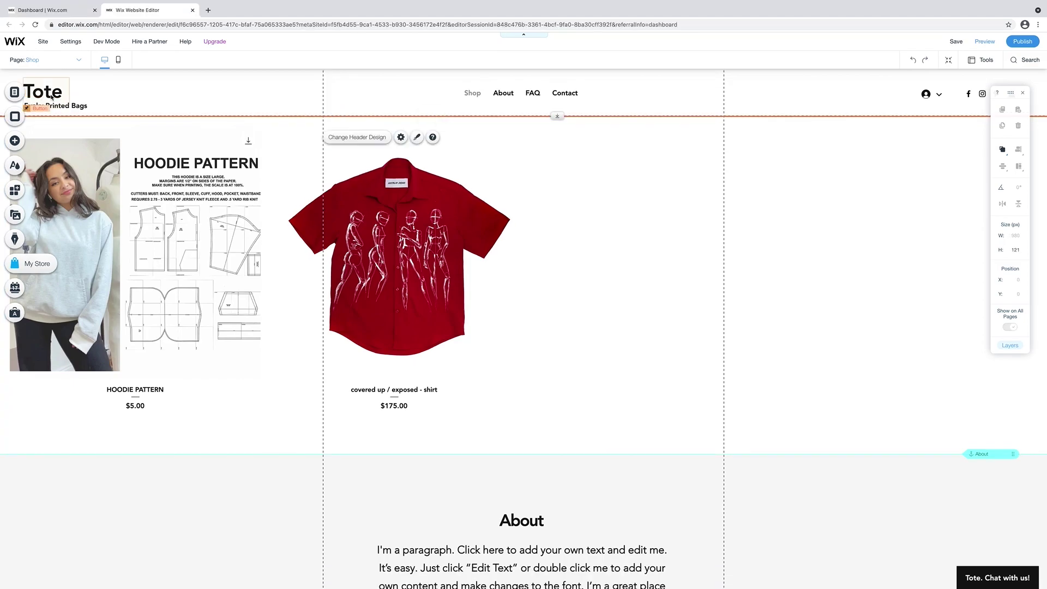
Change the header title text from Tote to the store owner's name.
left_click(41, 110)
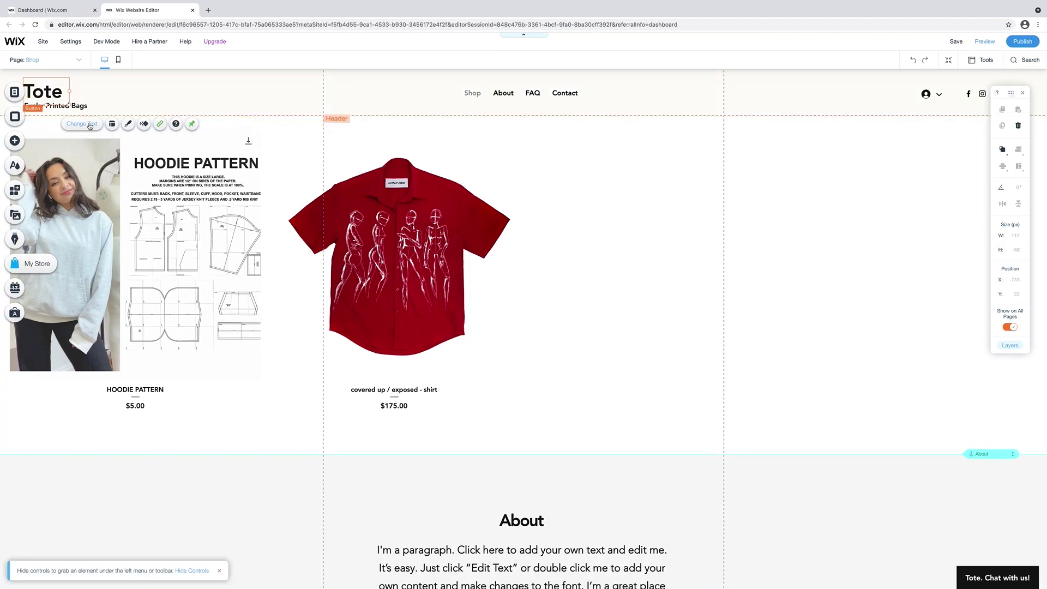
left_click(90, 125)
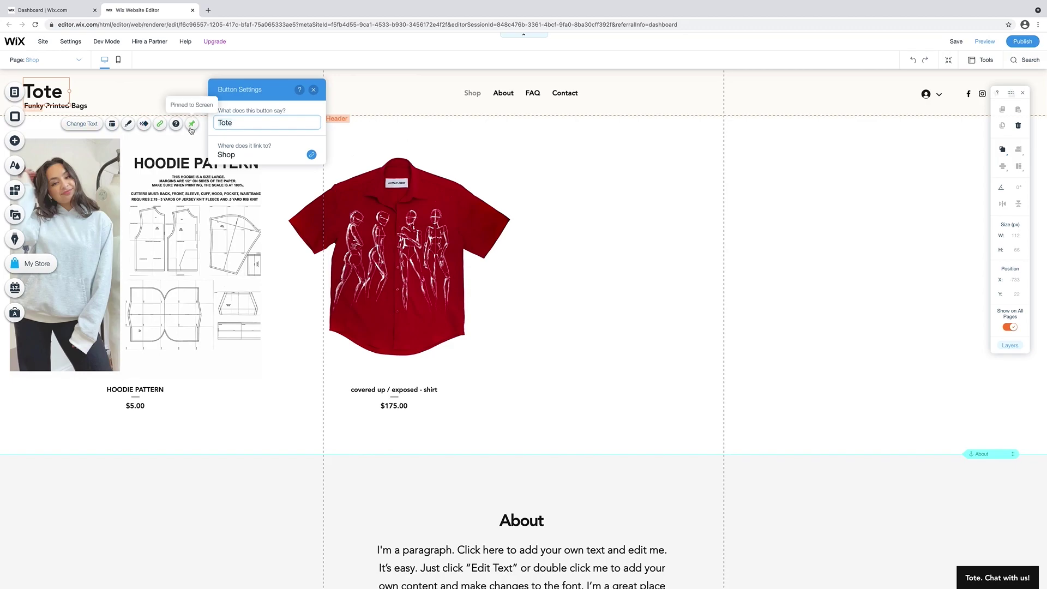
key("BackSpace")
key("BackSpace")
key("BackSpace")
key("BackSpace")
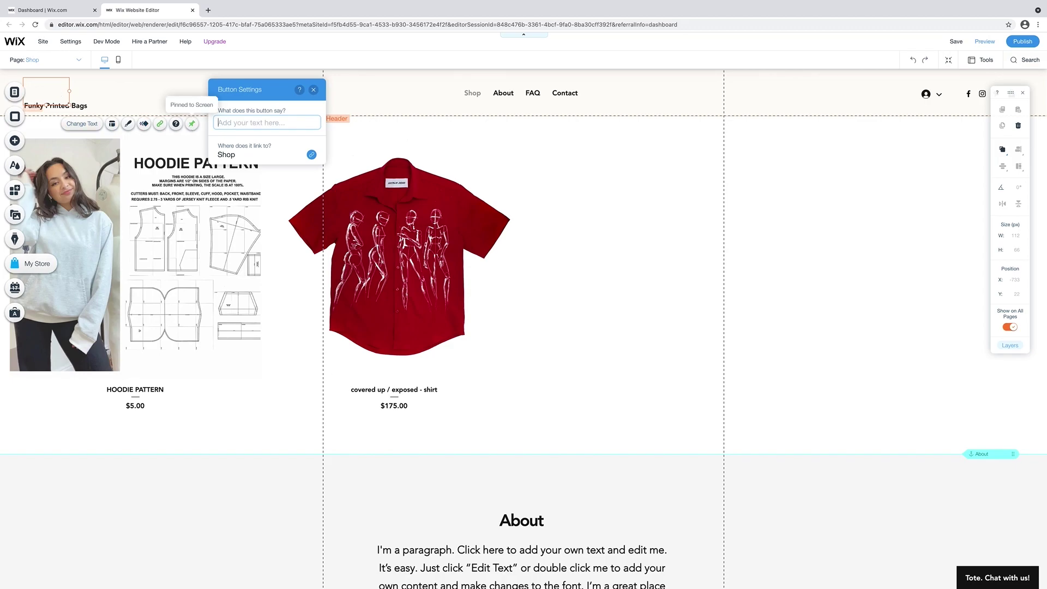
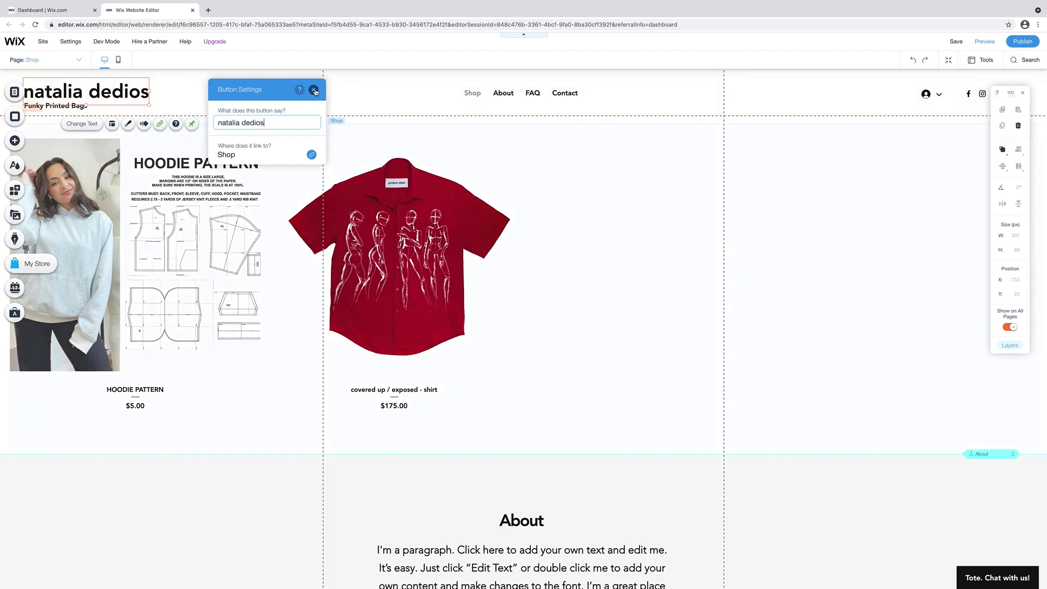
left_click(313, 90)
left_click(86, 106)
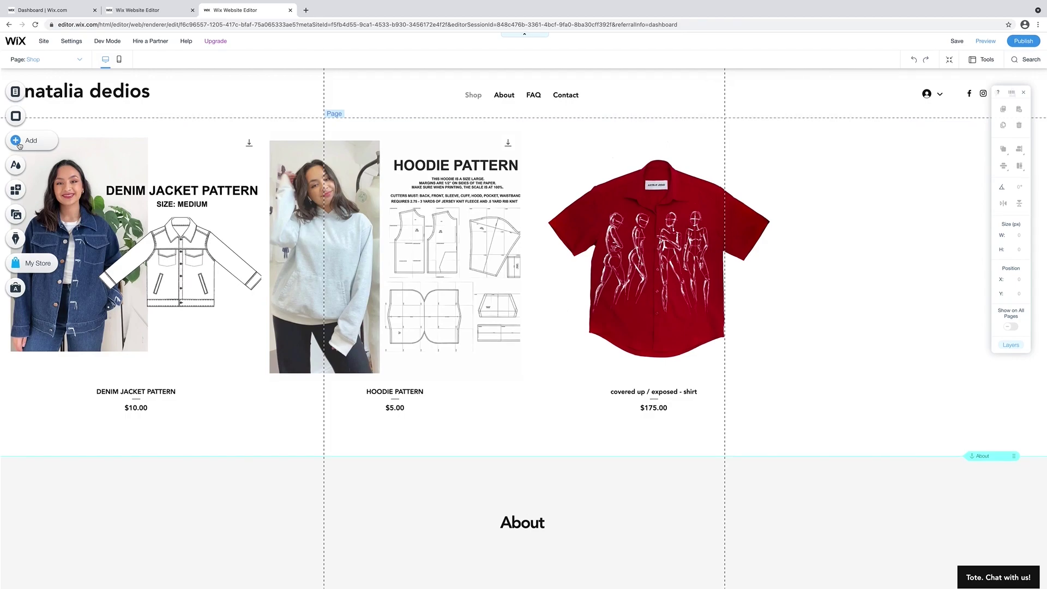
Add the hand-lettered logo image from My Uploads to the page.
left_click(18, 142)
left_click(46, 136)
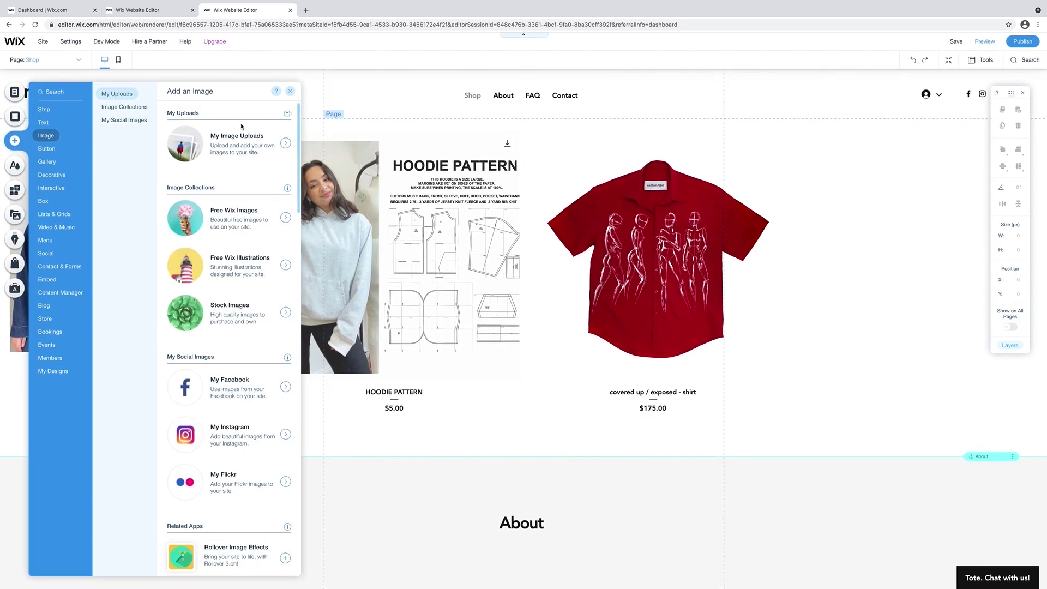
left_click(283, 144)
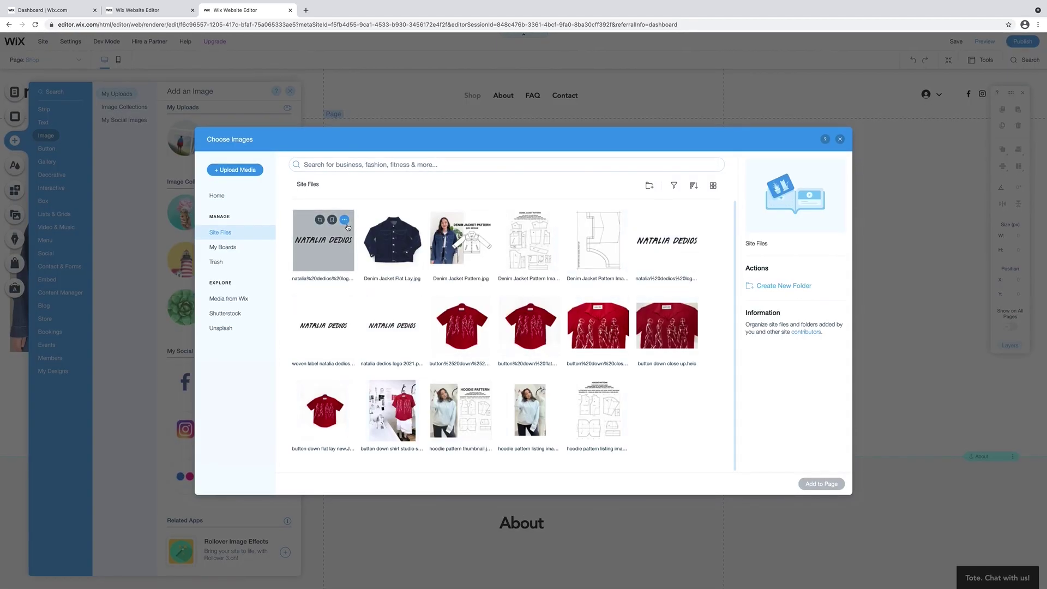
left_click(322, 256)
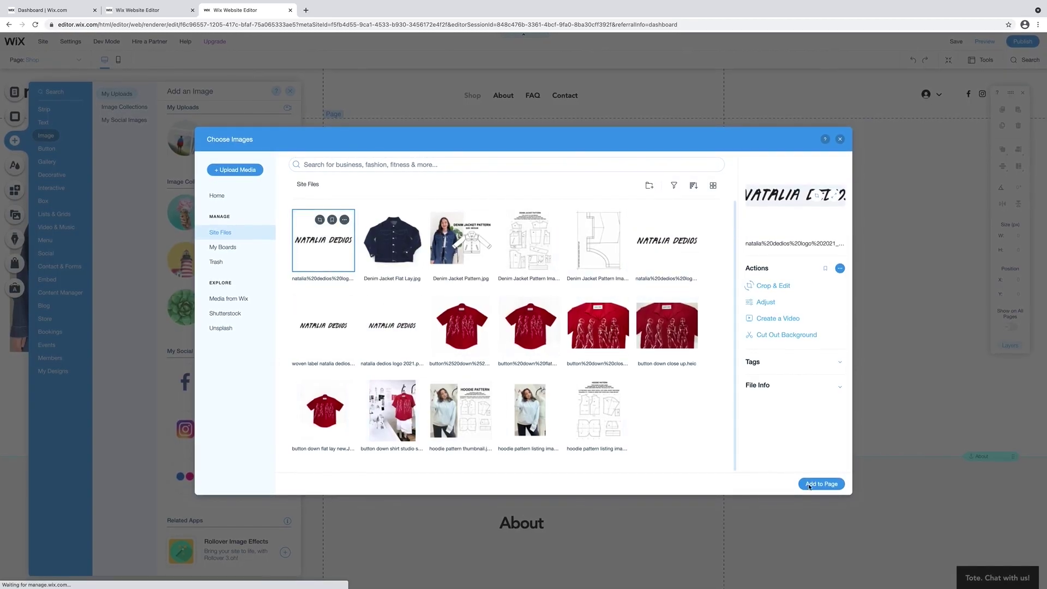
left_click(822, 485)
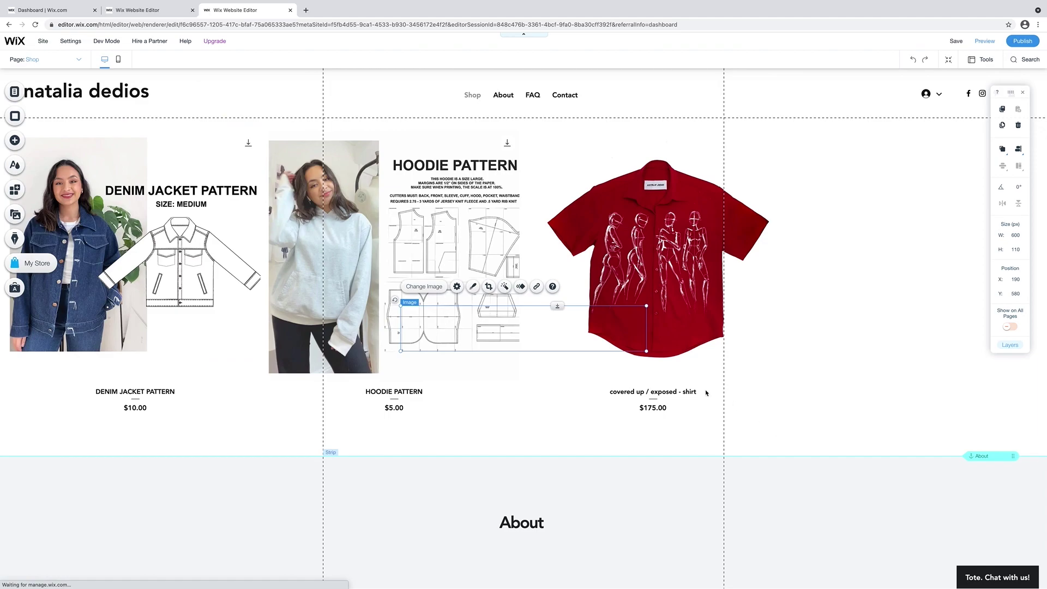
Shrink the logo into the header's top-left and delete the old text title.
left_click_drag(523, 313, 183, 89)
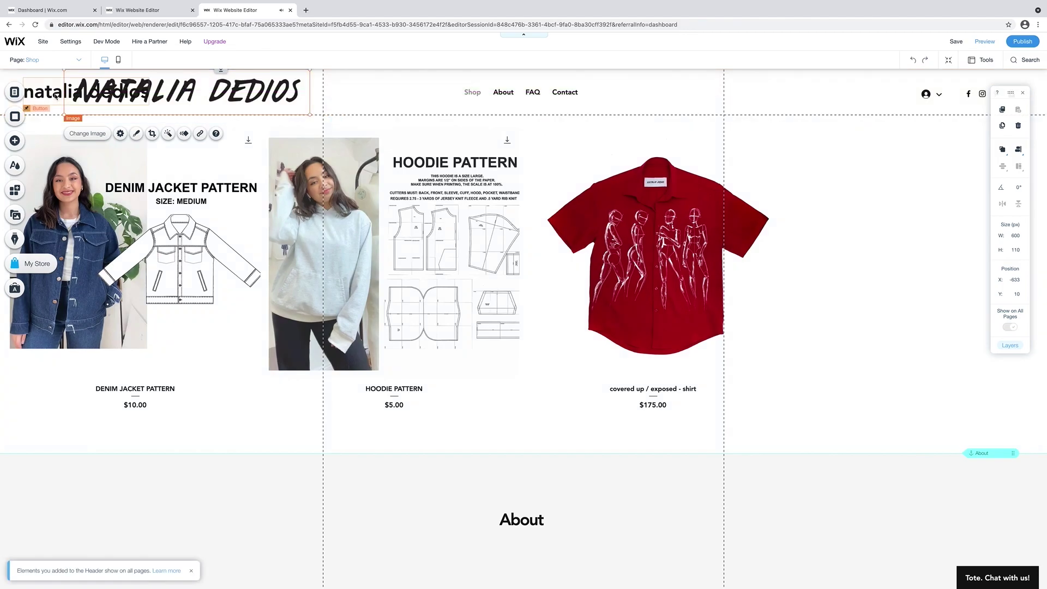
left_click_drag(64, 115, 210, 91)
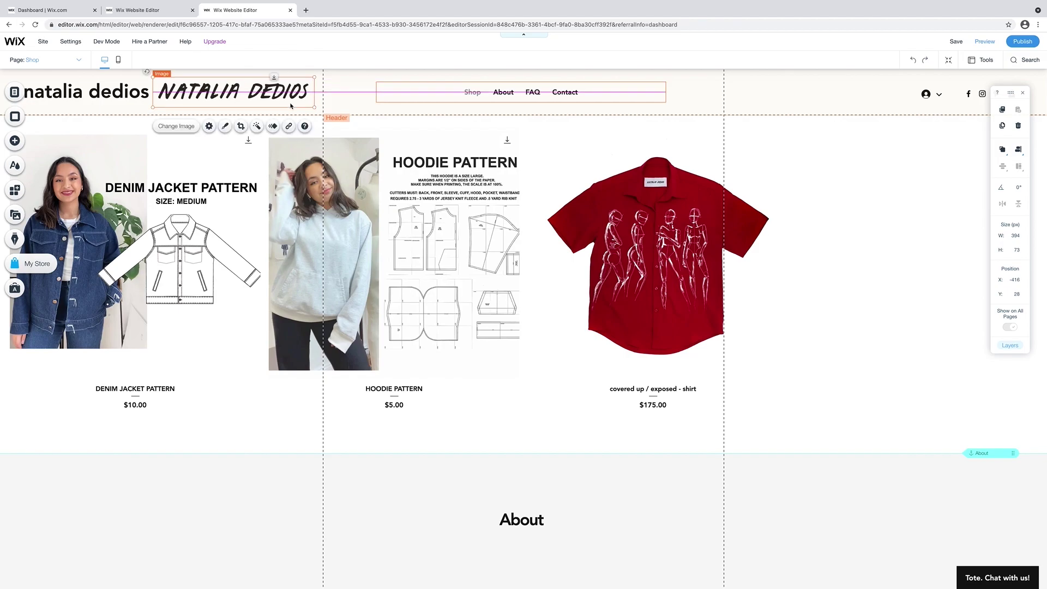
left_click_drag(314, 106, 301, 104)
left_click(107, 99)
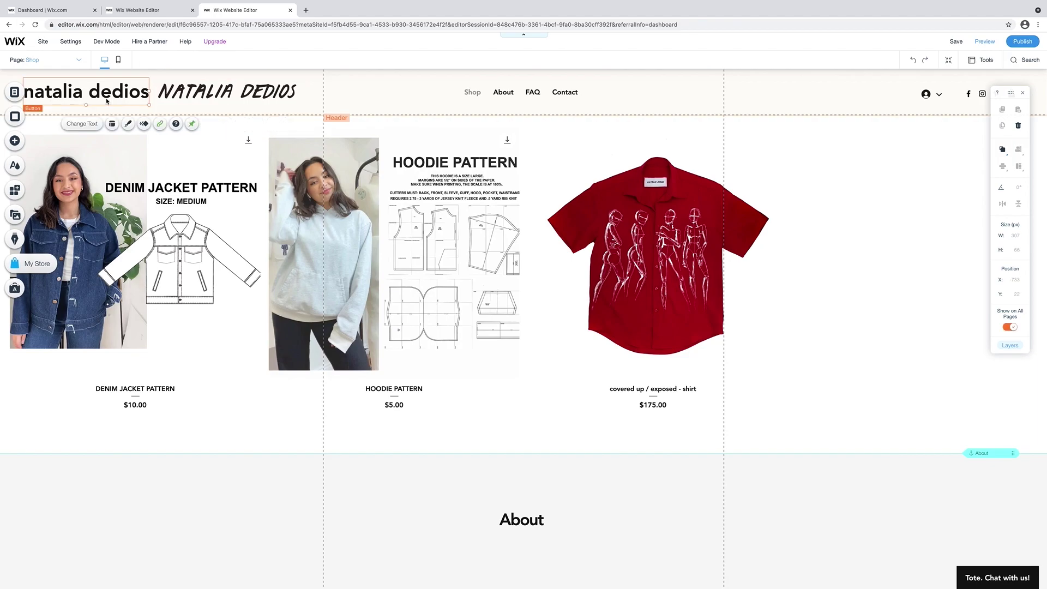
key("Delete")
left_click_drag(220, 94, 93, 92)
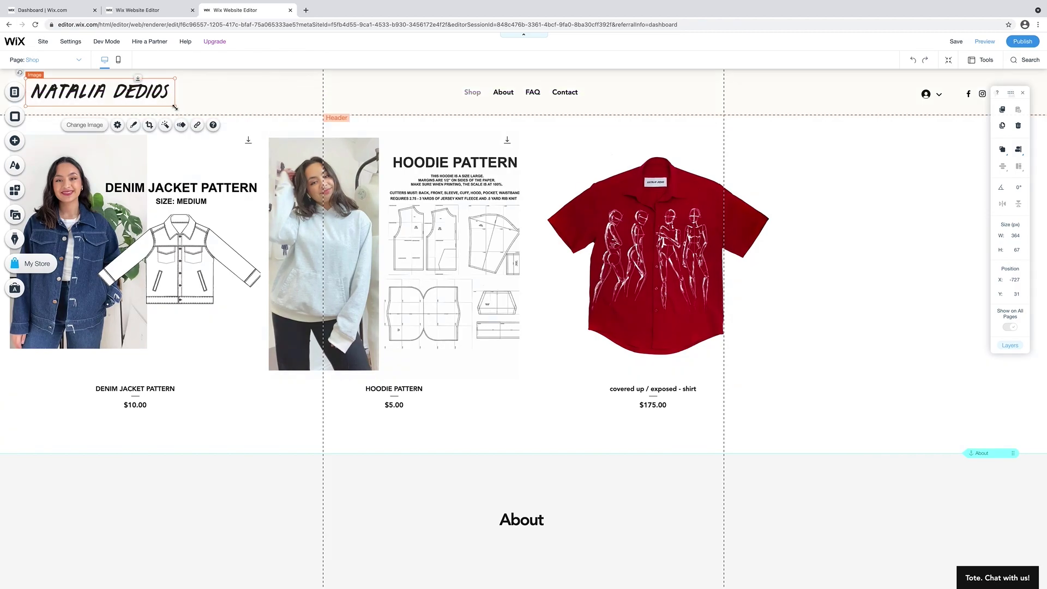
left_click(200, 103)
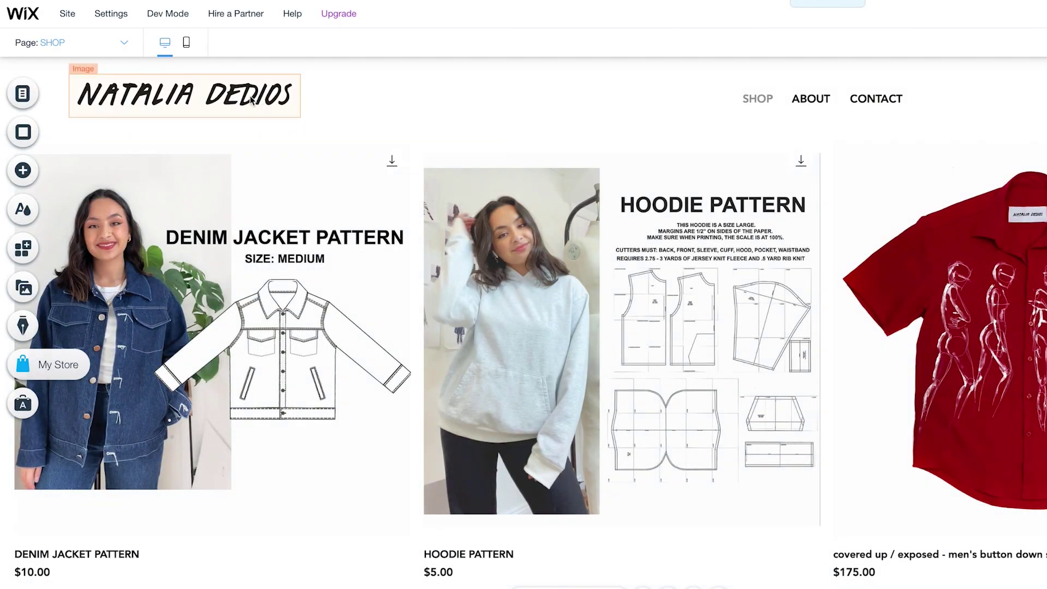
Link the header logo to the SHOP page, opening in the current window.
left_click(273, 106)
left_click(311, 147)
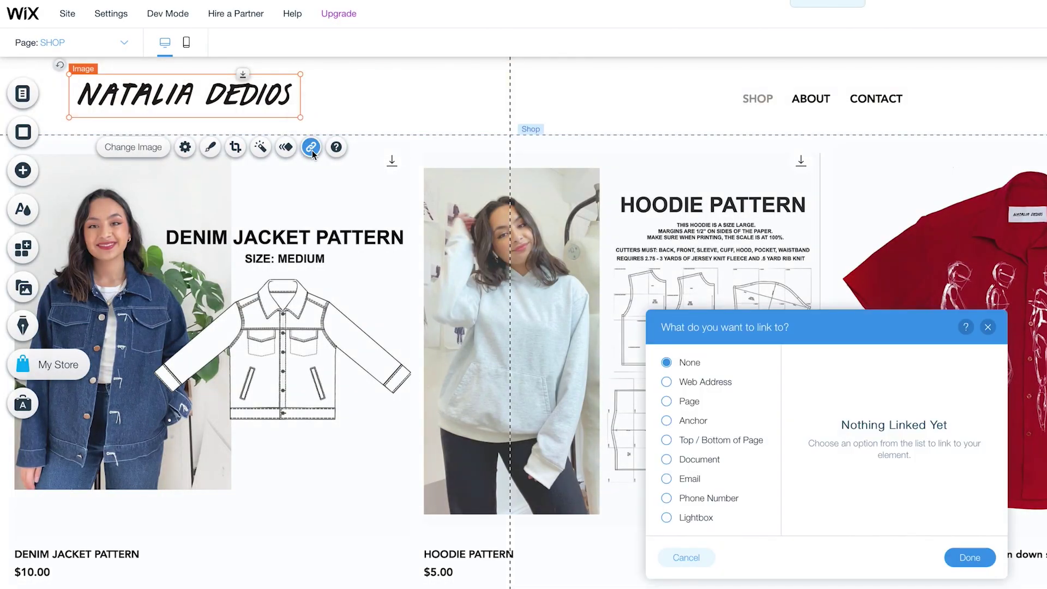
left_click(689, 402)
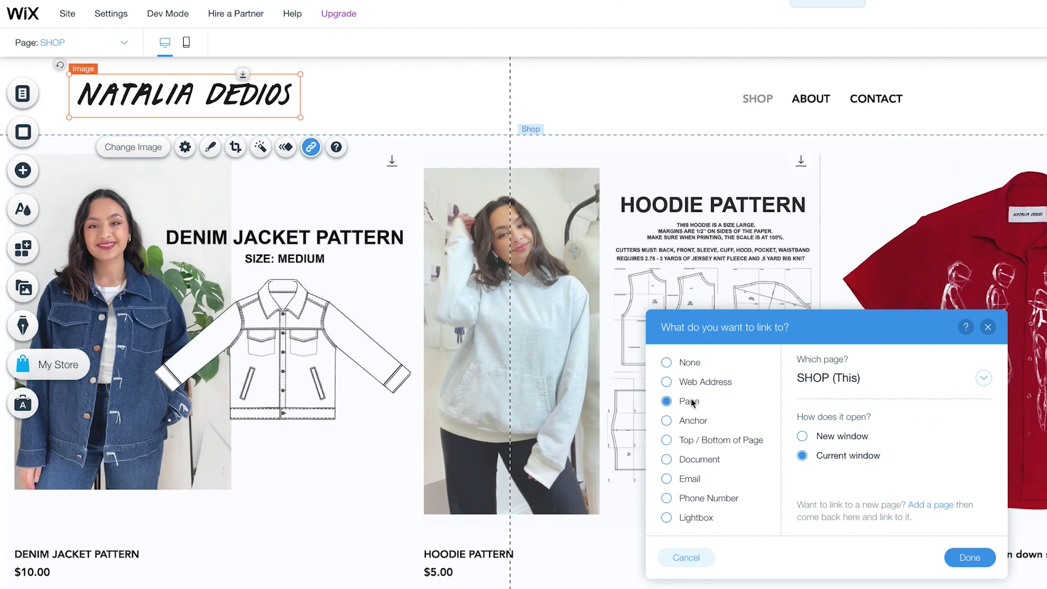
left_click(971, 557)
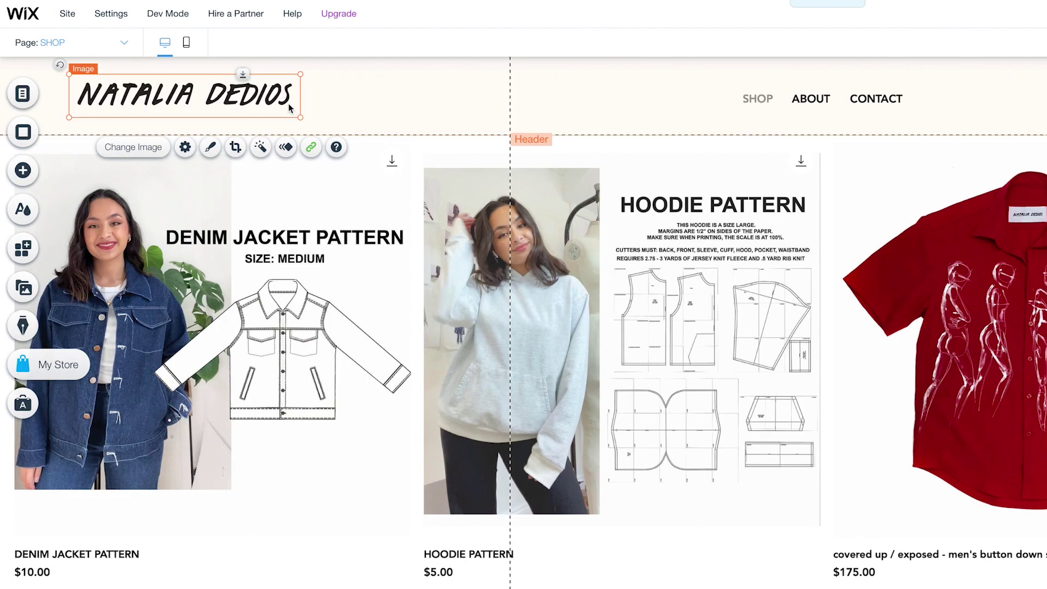
right_click(289, 107)
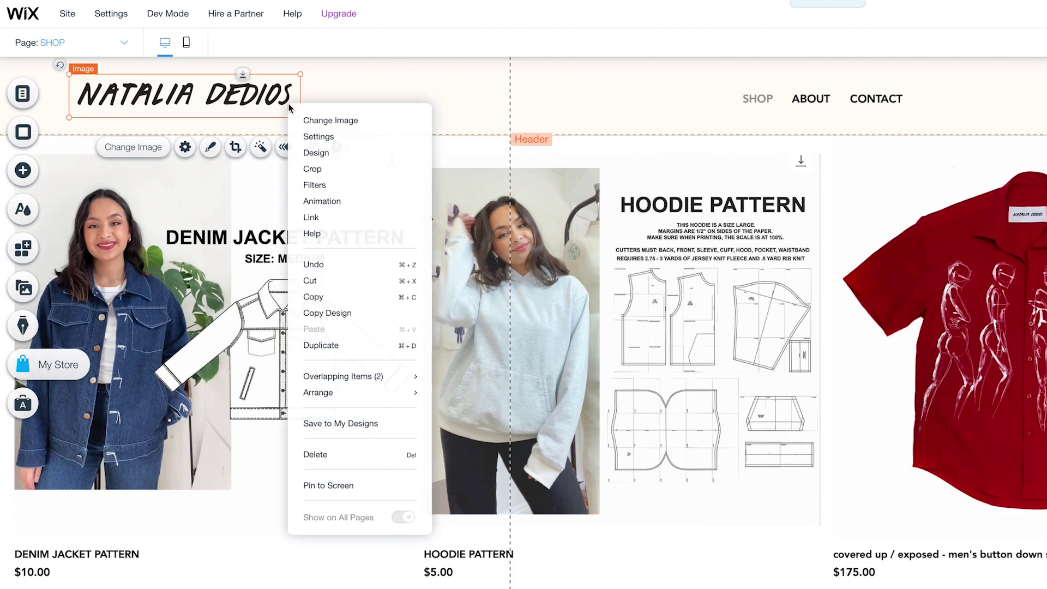
Pin the logo to the screen's top-left with offsets of 52 px and 31 px.
left_click(333, 483)
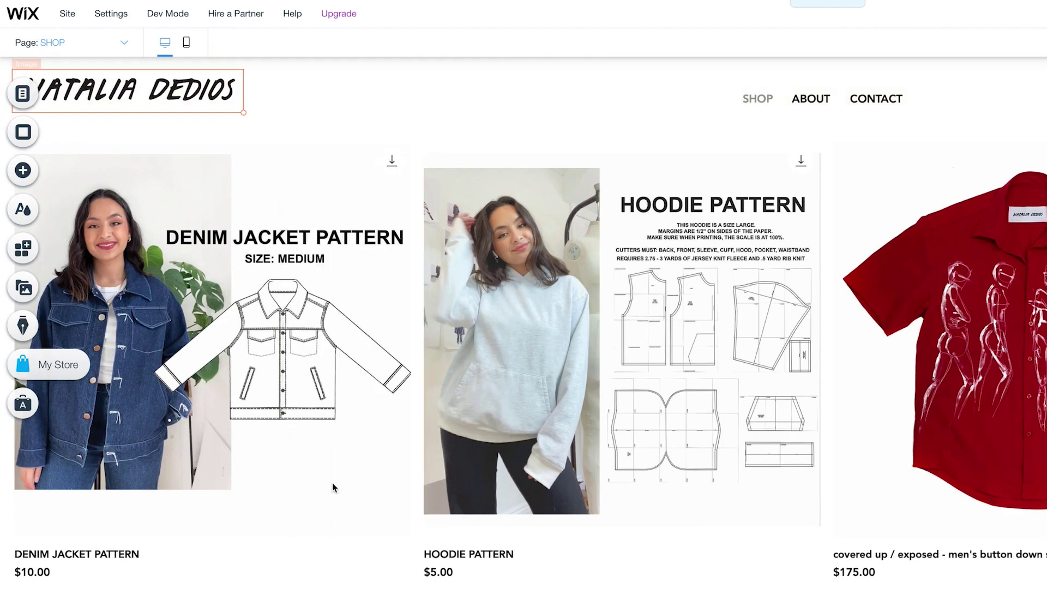
left_click_drag(286, 321, 297, 321)
left_click_drag(286, 373, 289, 374)
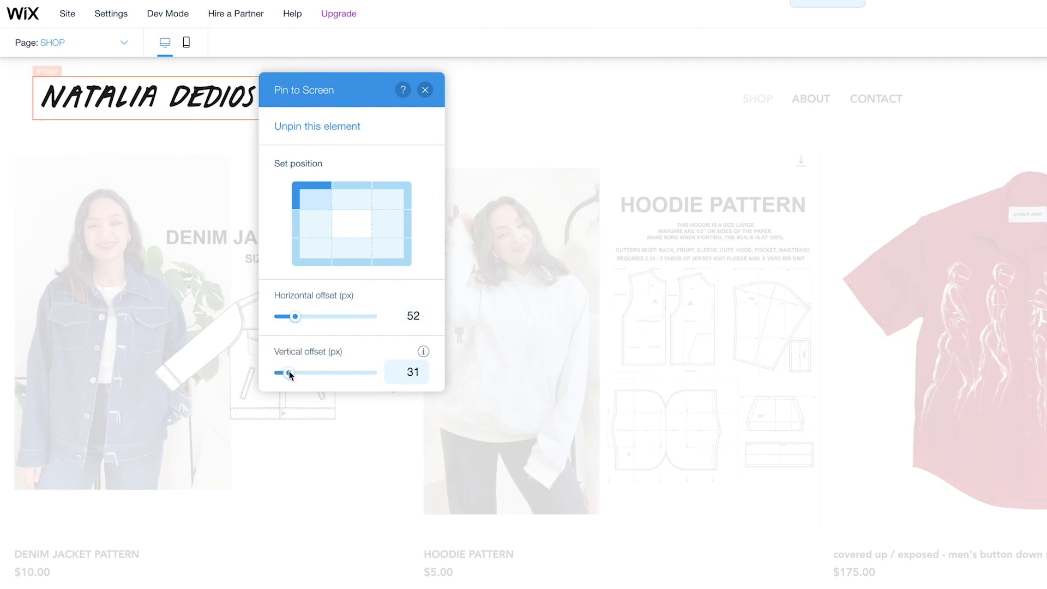
left_click(425, 89)
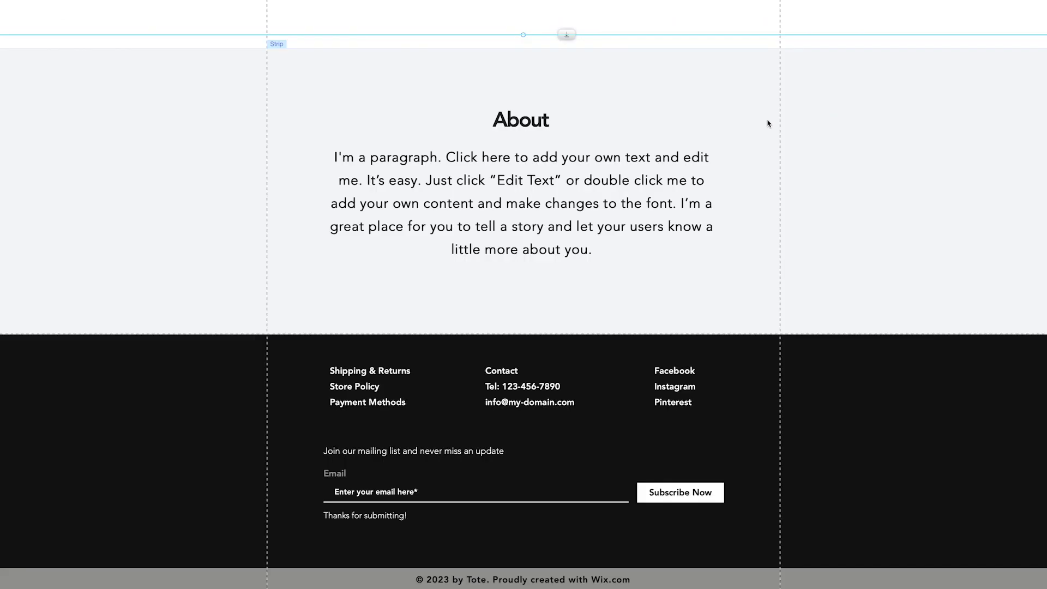
Retype the About section title as ABOUT and reduce its font size.
left_click(530, 120)
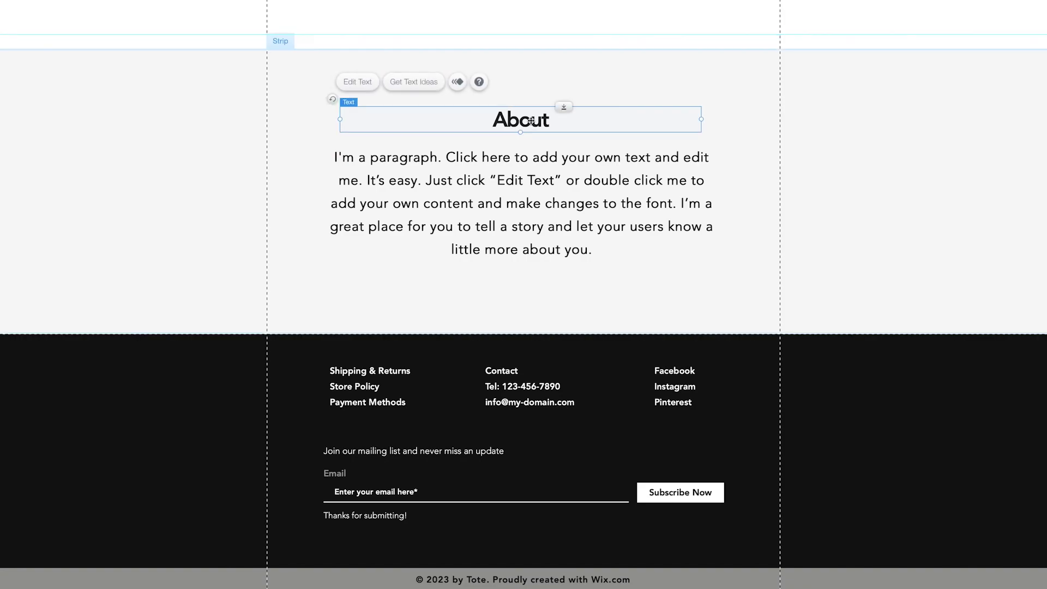
double_click(531, 121)
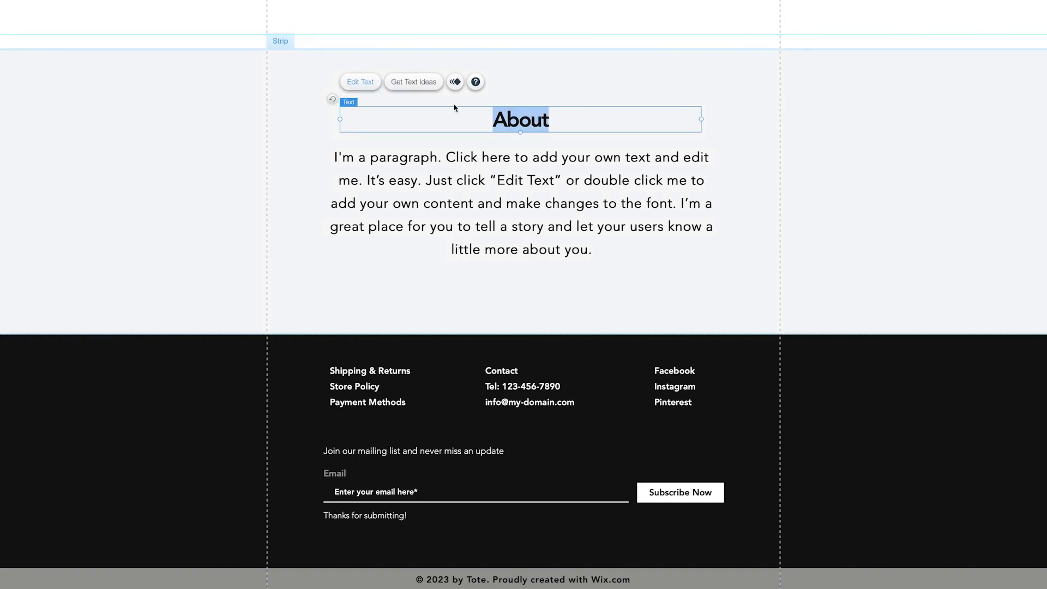
left_click(550, 124)
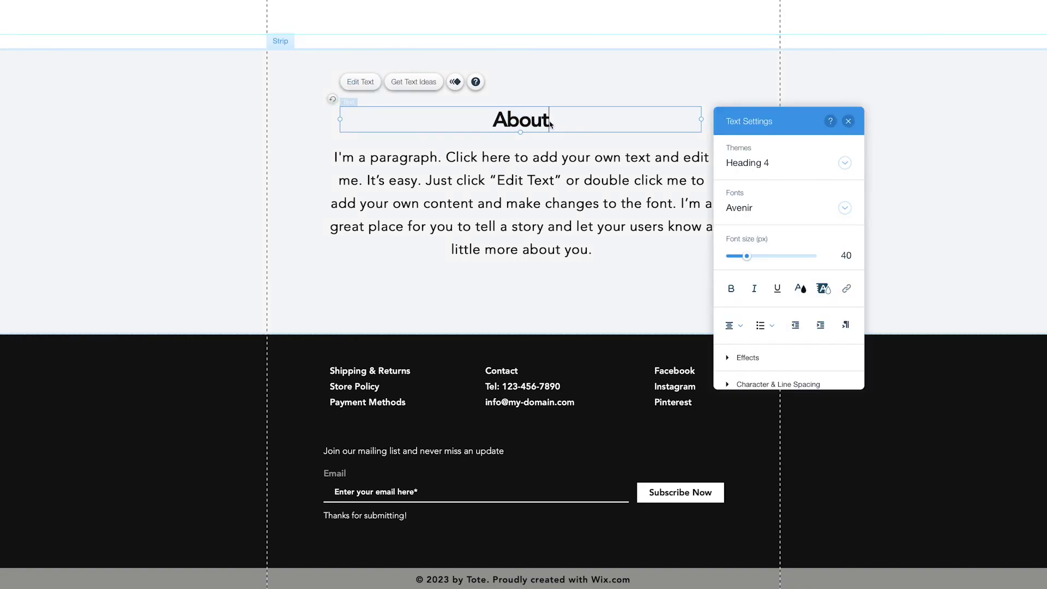
key("BackSpace")
key("BackSpace")
key("BackSpace")
key("BackSpace")
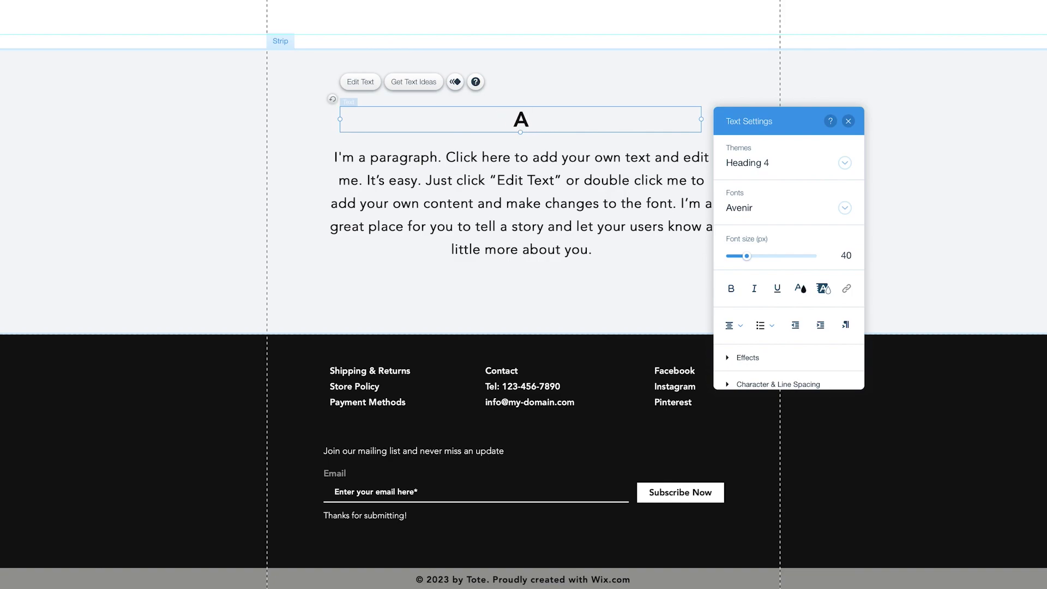
key("BackSpace")
type("ABOUT")
left_click_drag(555, 120, 470, 118)
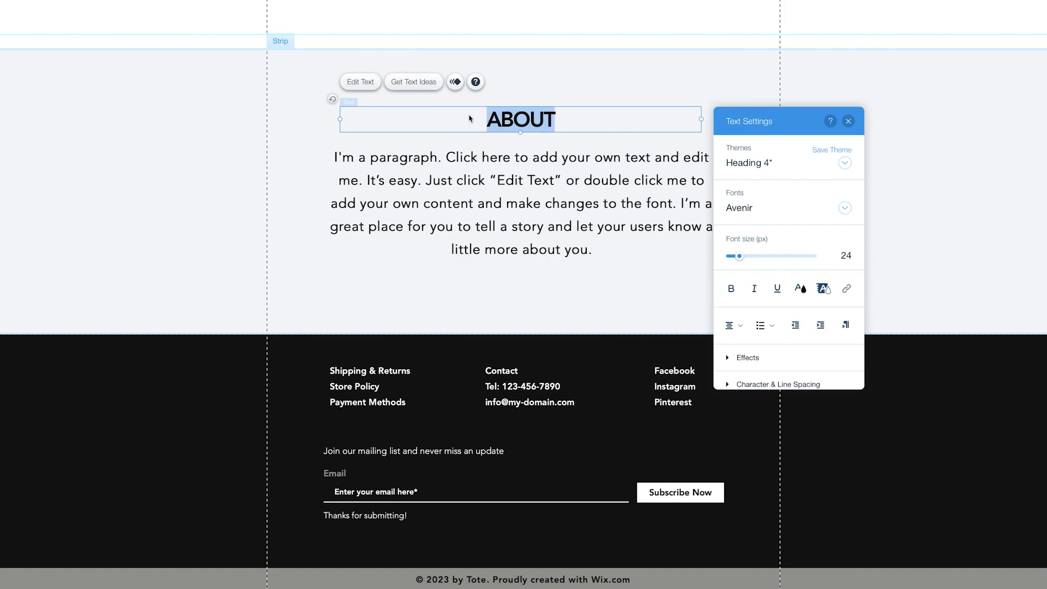
left_click_drag(747, 256, 738, 263)
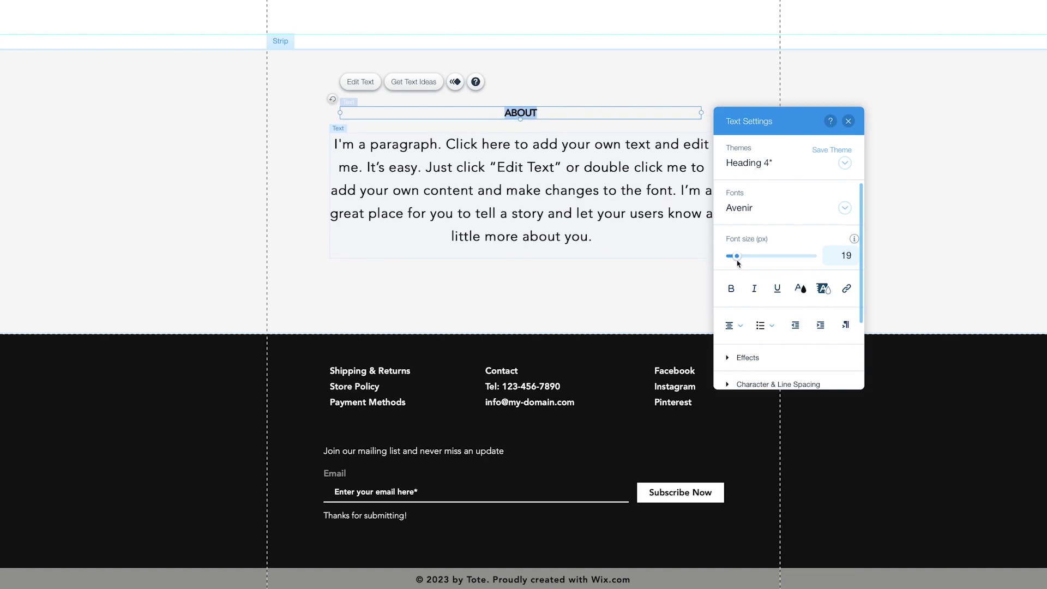
Replace the placeholder paragraph with an 18 px bio introducing the owner as a fashion designer.
left_click(633, 194)
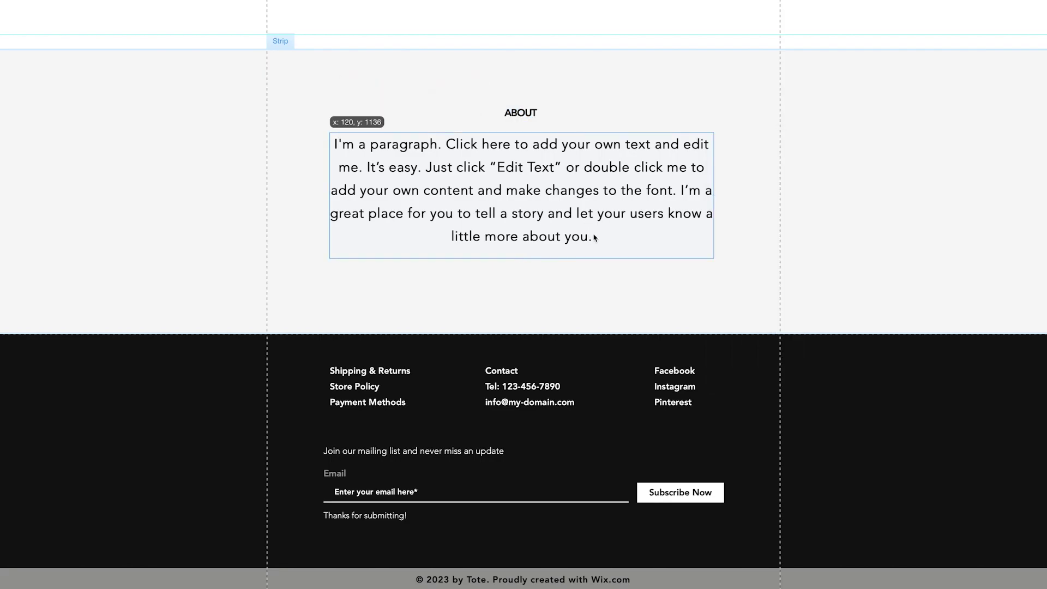
left_click(358, 109)
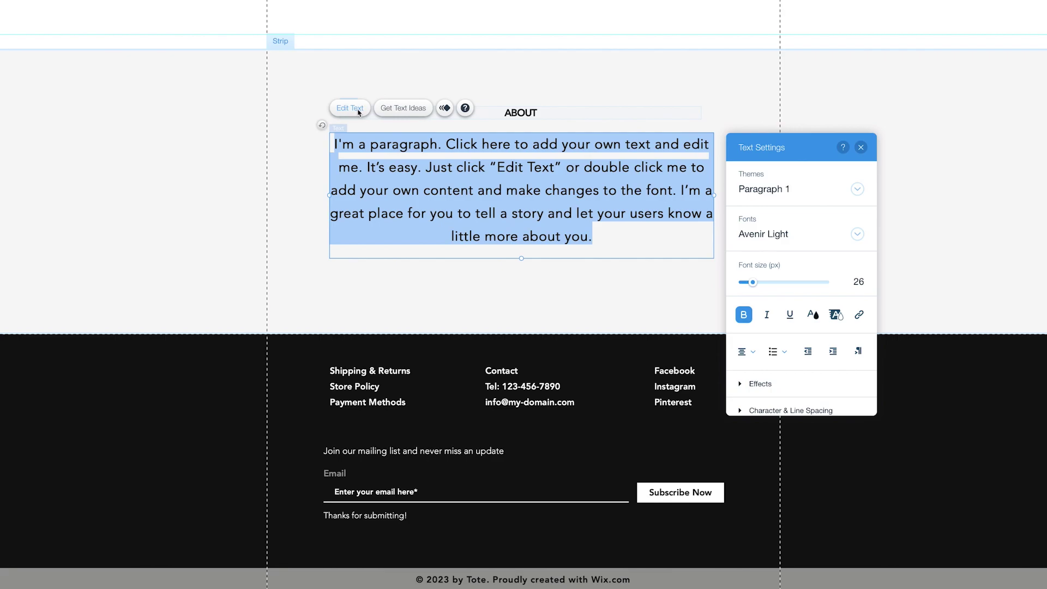
left_click(750, 283)
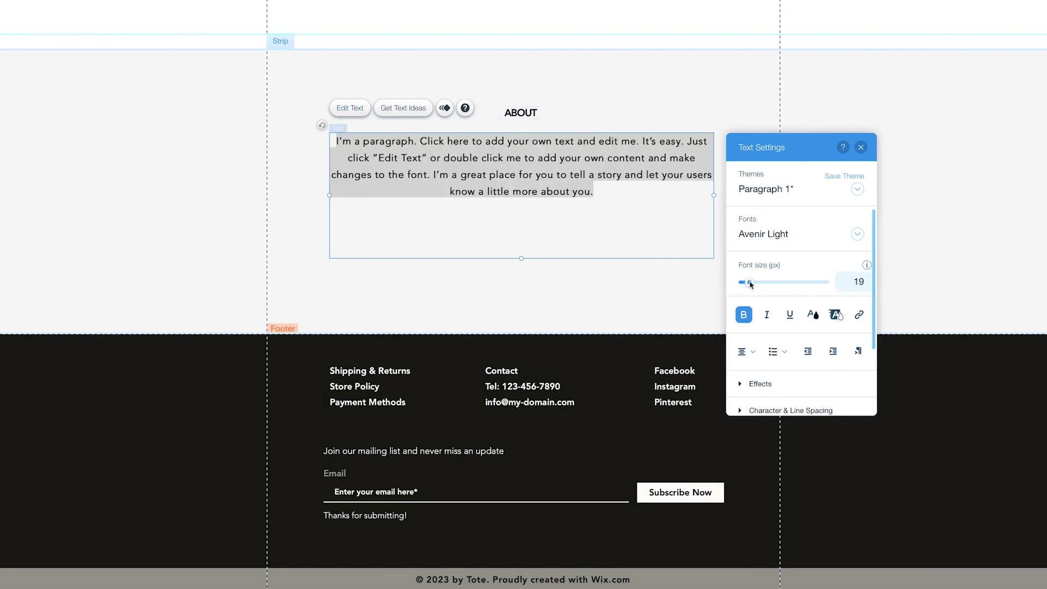
left_click_drag(750, 284, 749, 283)
left_click_drag(561, 191, 308, 138)
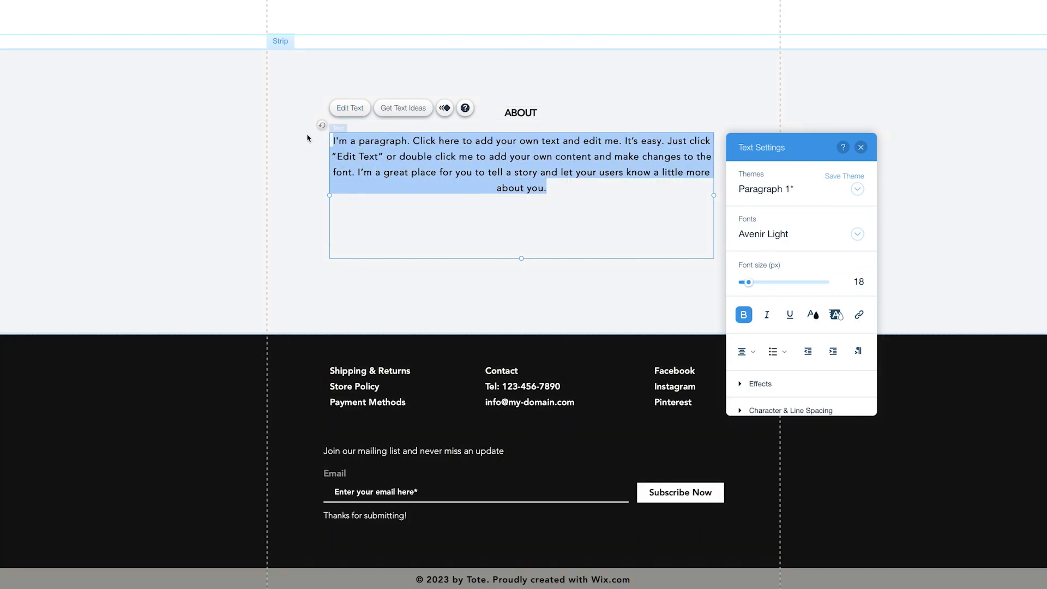
key("BackSpace")
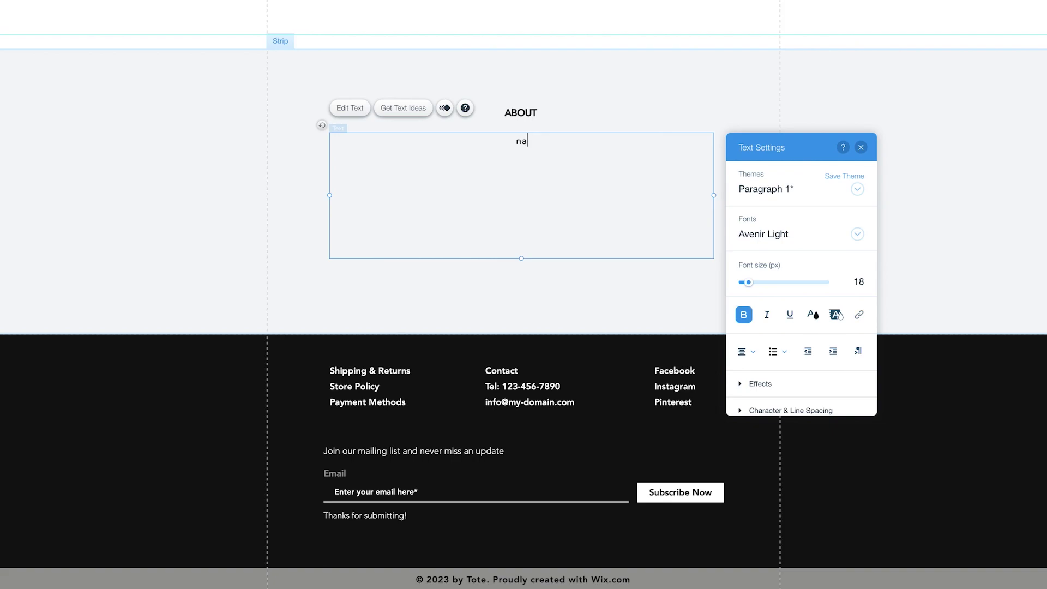
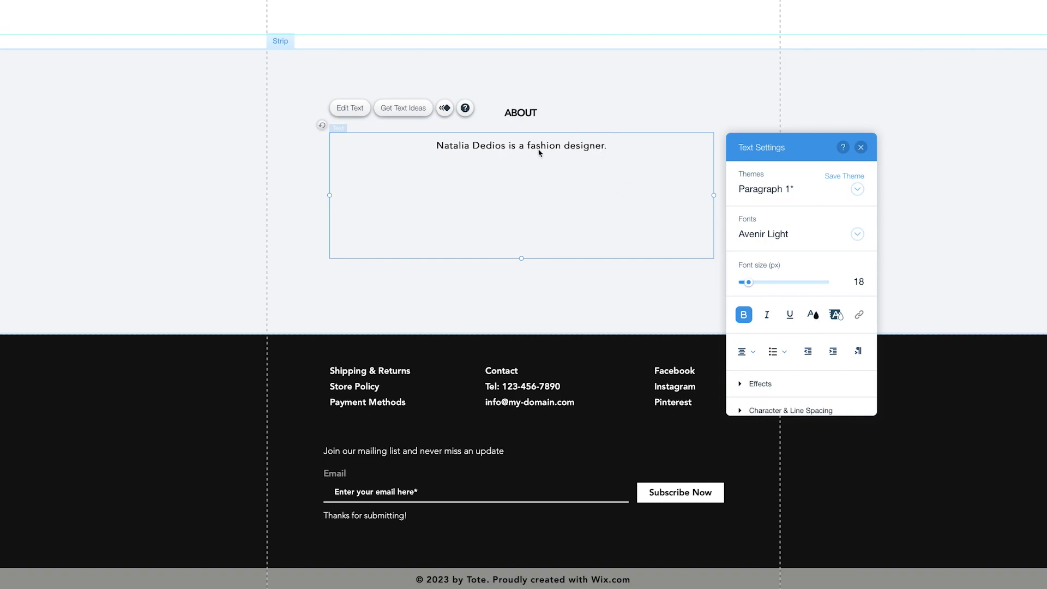
Generate Clothing Store About text ideas and copy the Option 1 paragraph.
left_click(401, 109)
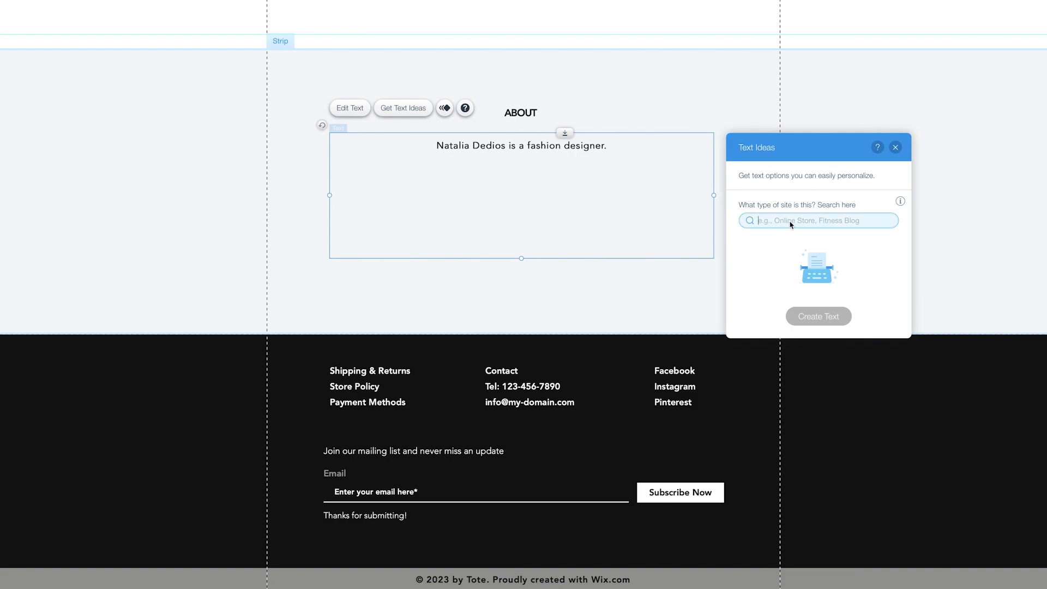
type("clothing")
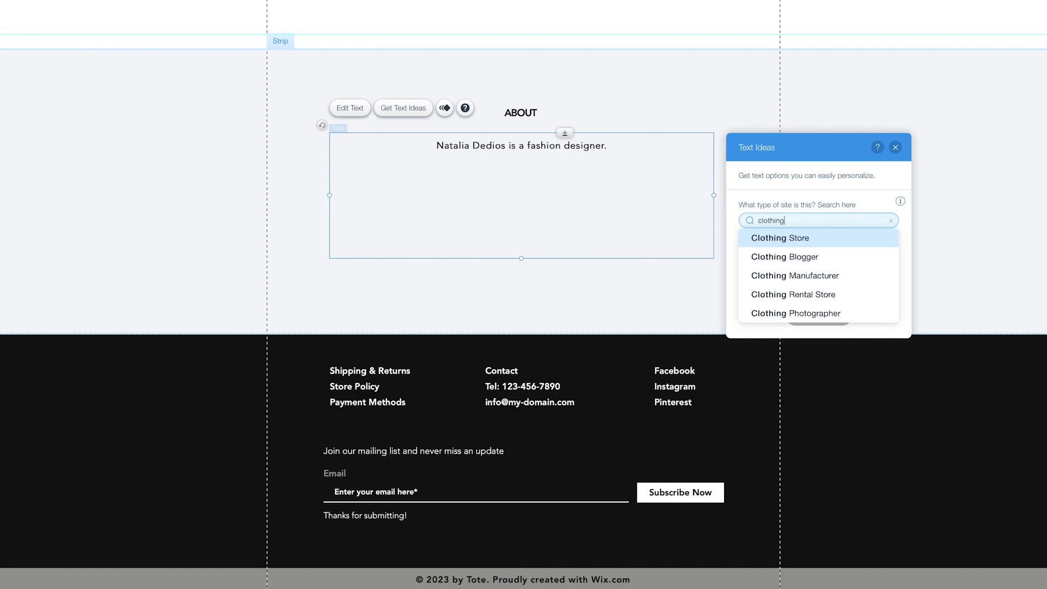
left_click(806, 240)
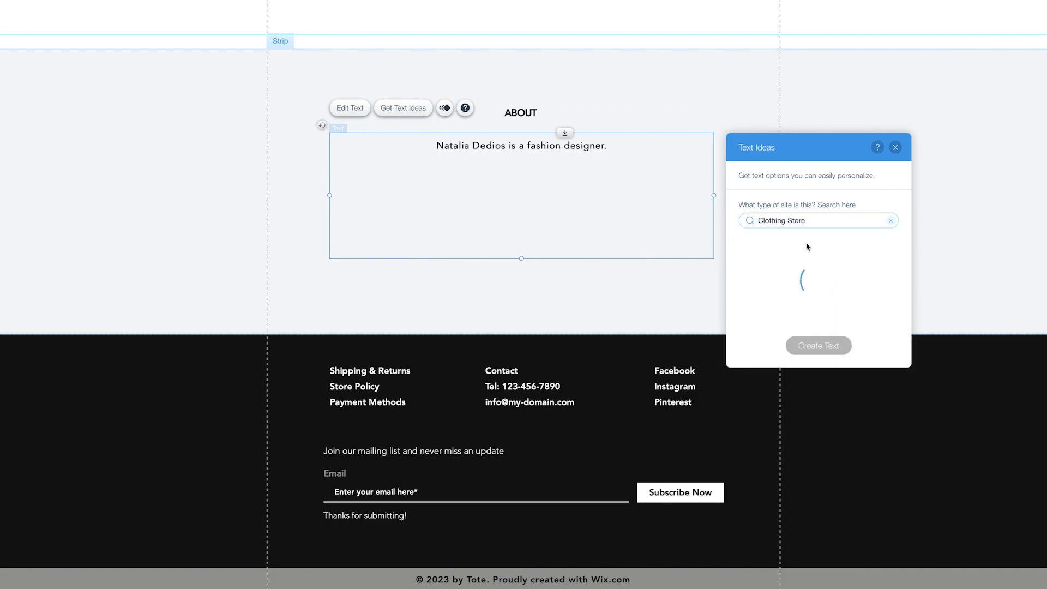
left_click(842, 271)
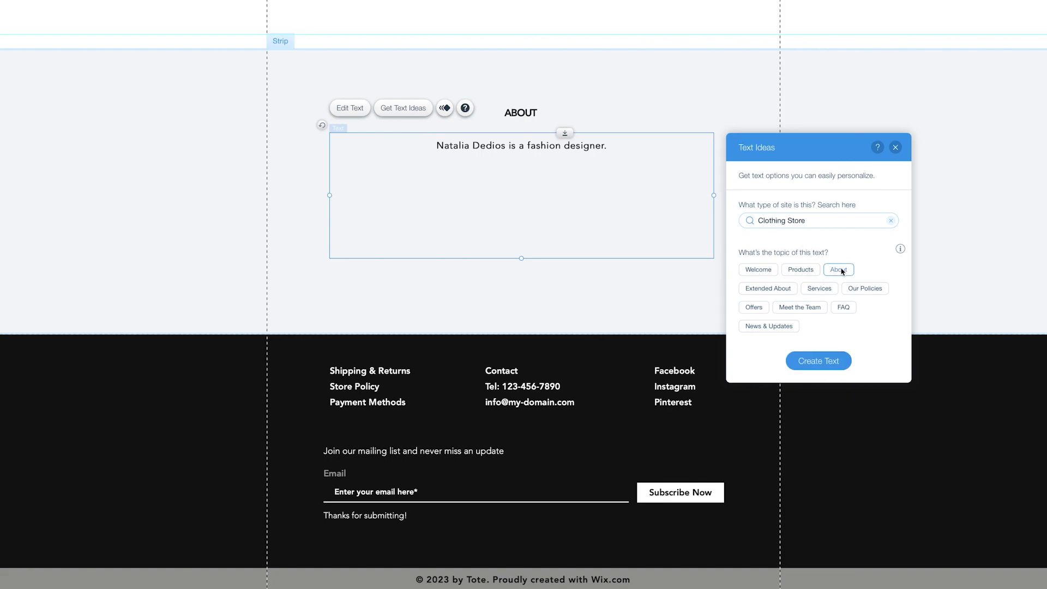
left_click(820, 363)
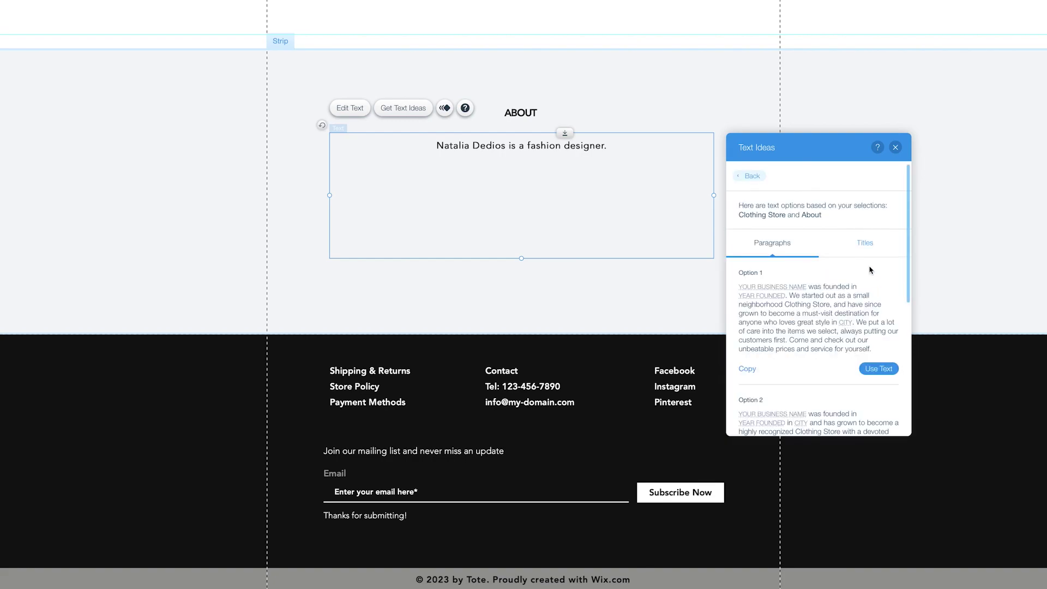
scroll(869, 271, "down", 3)
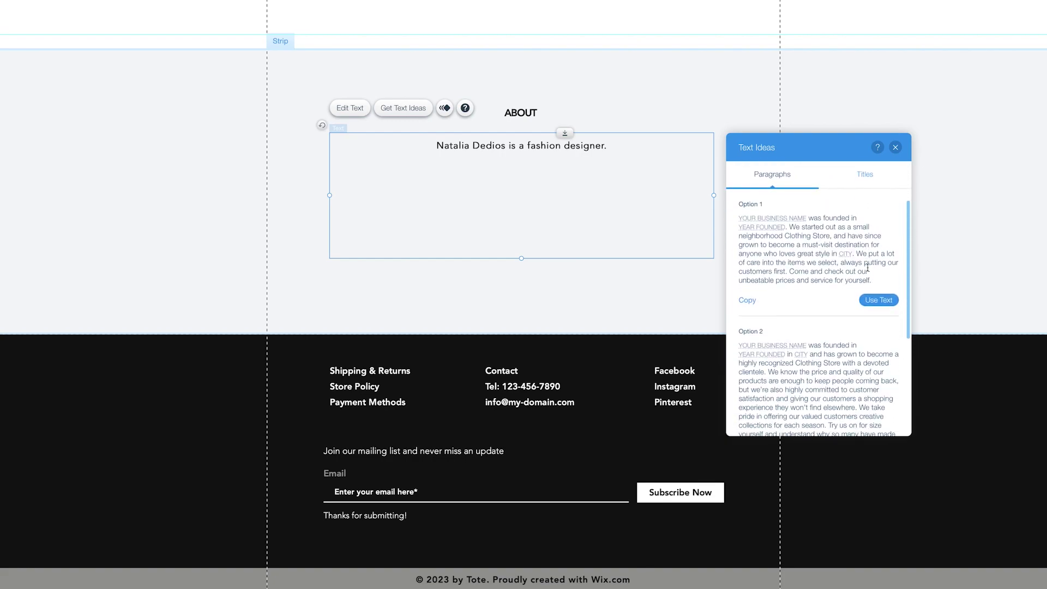
scroll(867, 267, "down", 2)
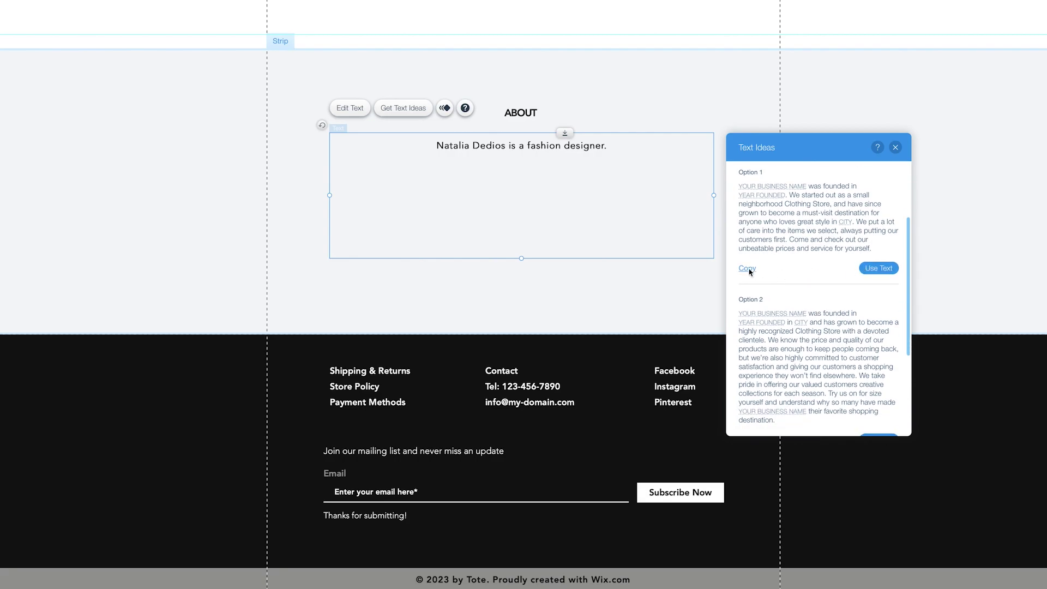
left_click(750, 272)
Replace the one-line bio with the two-paragraph Connecticut brand About text.
double_click(610, 149)
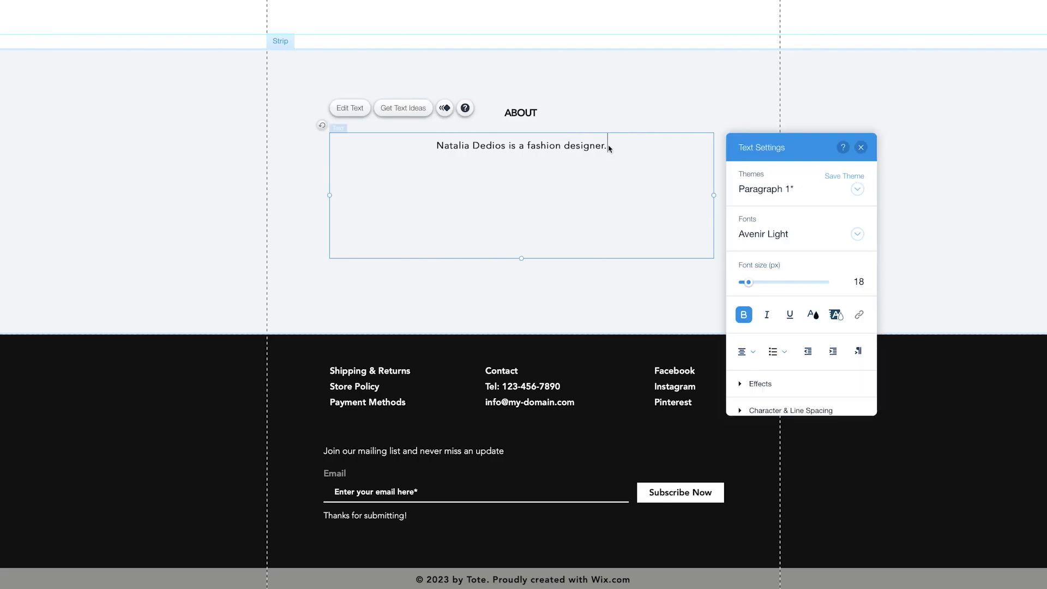
left_click_drag(610, 149, 402, 141)
key("BackSpace")
key("ctrl+v")
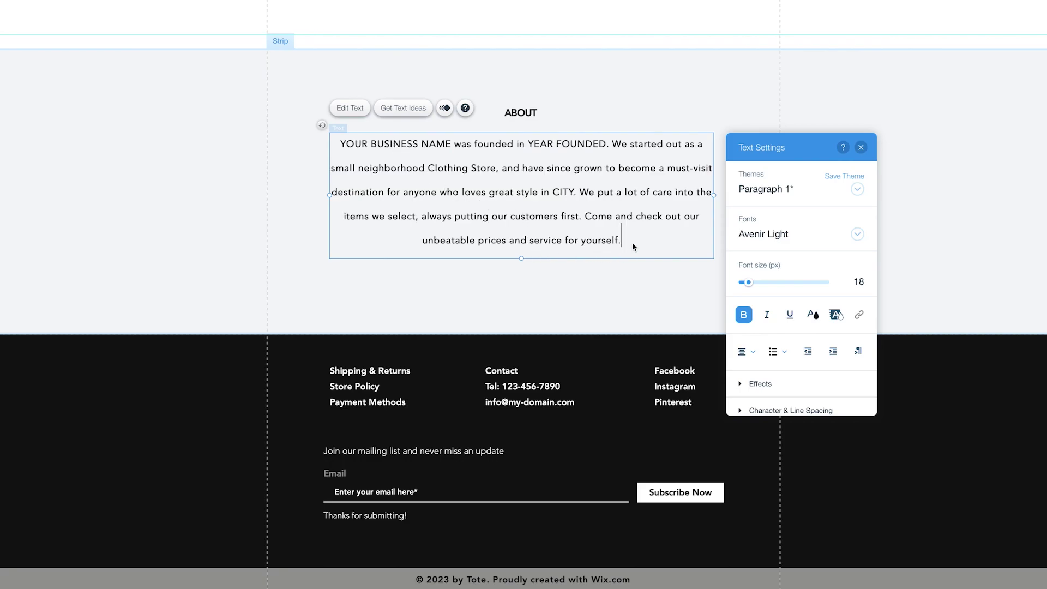
left_click_drag(630, 246, 336, 138)
key("BackSpace")
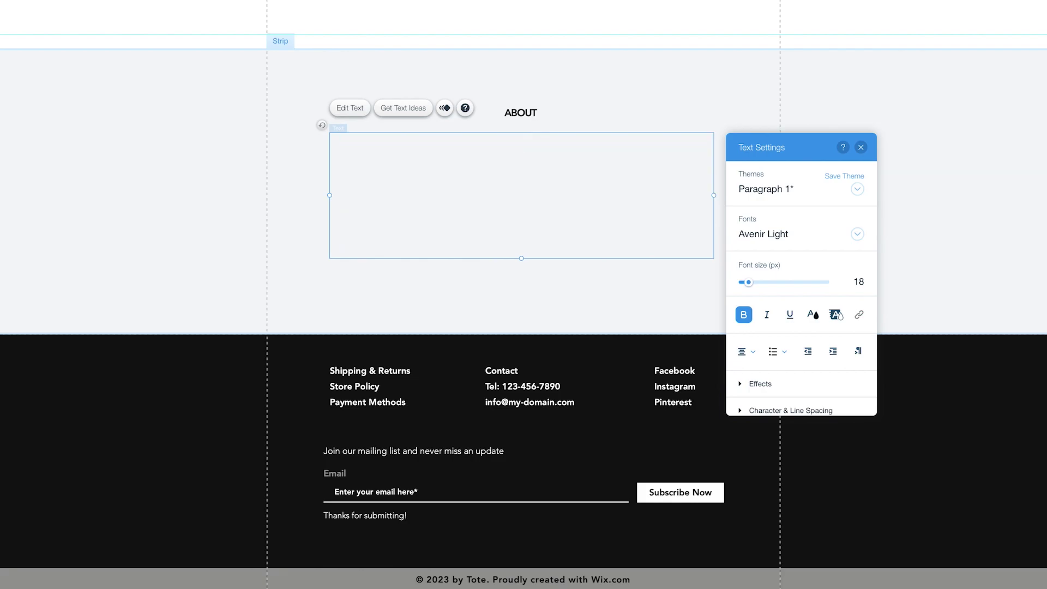
key("ctrl+v")
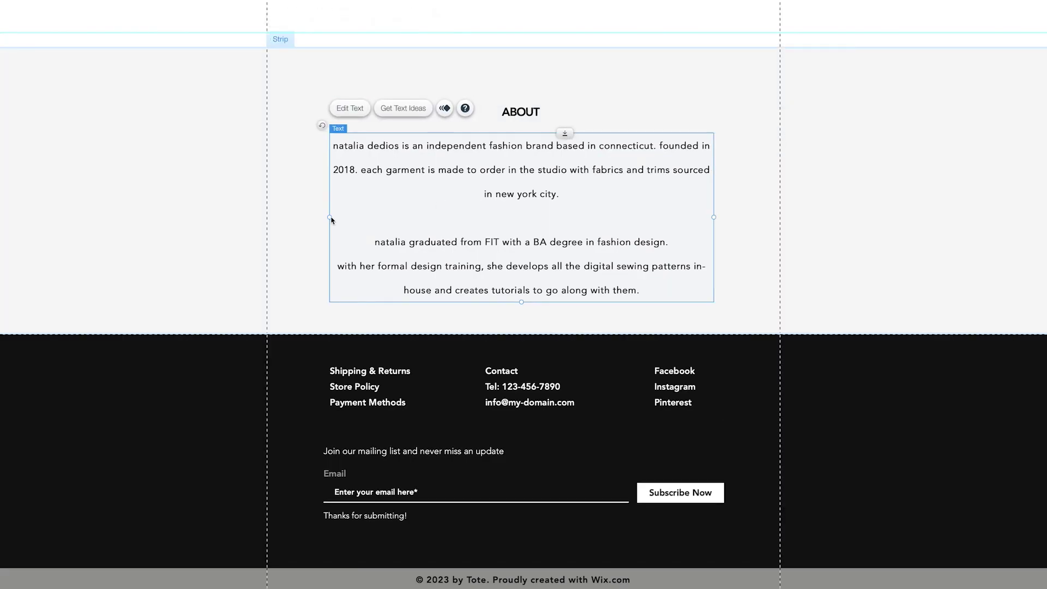
Narrow the About text box from both sides and nudge the title and text upward.
left_click_drag(331, 219, 340, 218)
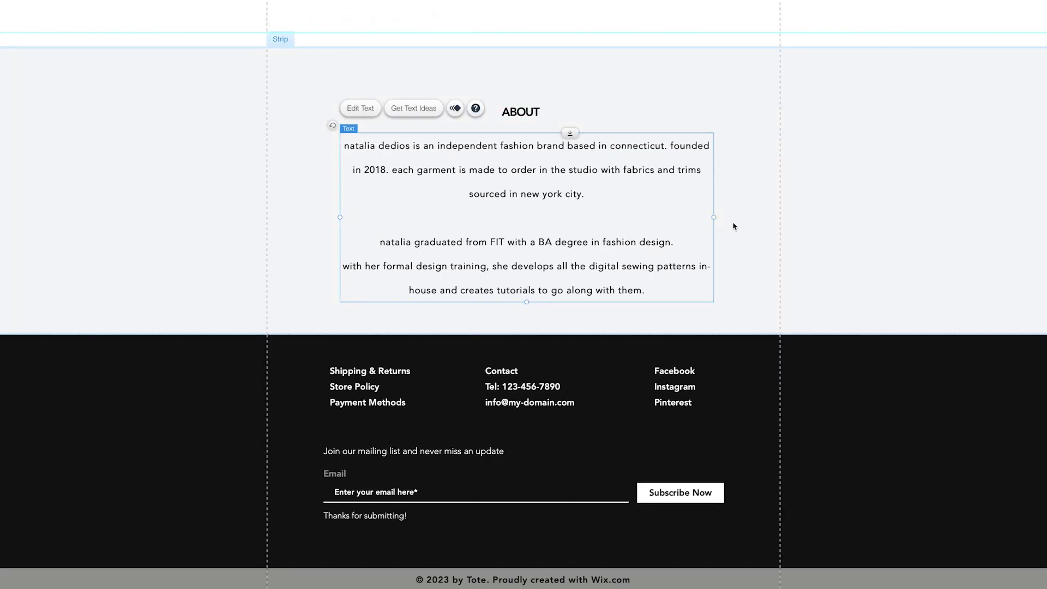
left_click_drag(714, 218, 707, 218)
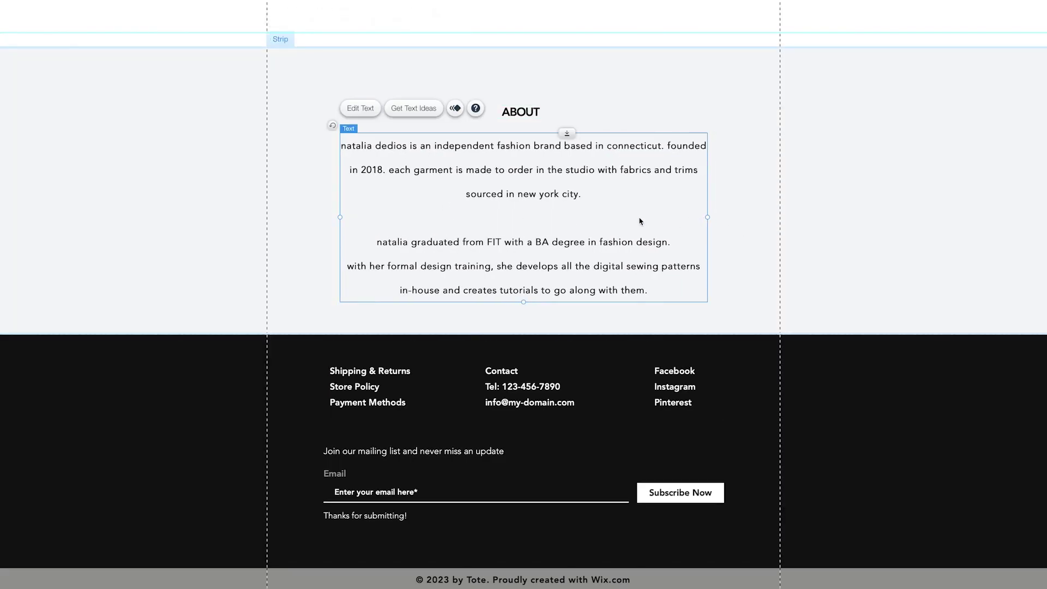
left_click(521, 111, "shift")
left_click_drag(535, 154, 533, 149)
Replace the footer Contact phone number and placeholder email with the store owner's email address.
left_click(731, 295)
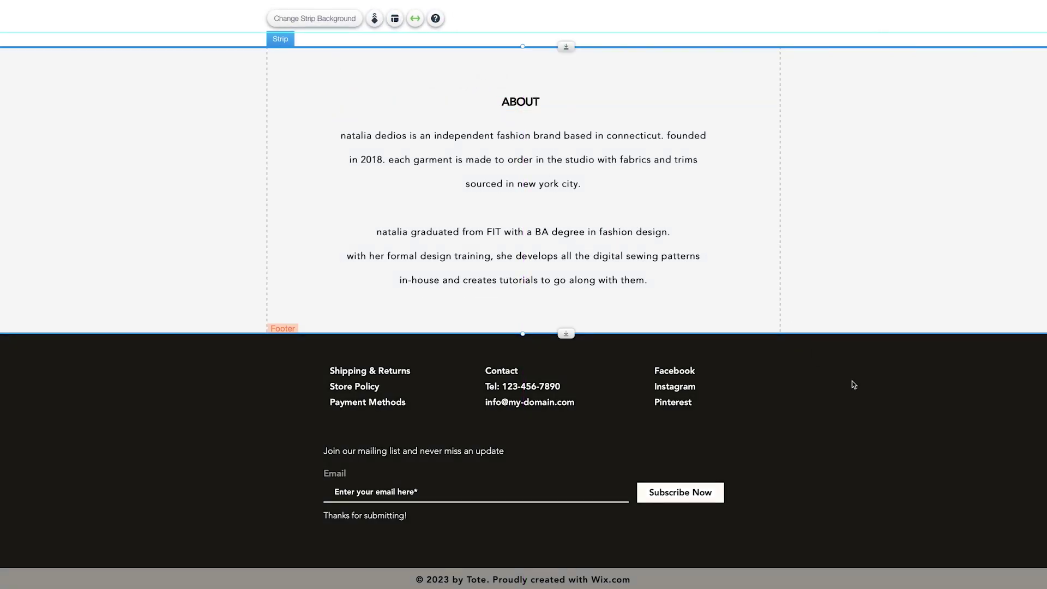
left_click(529, 392)
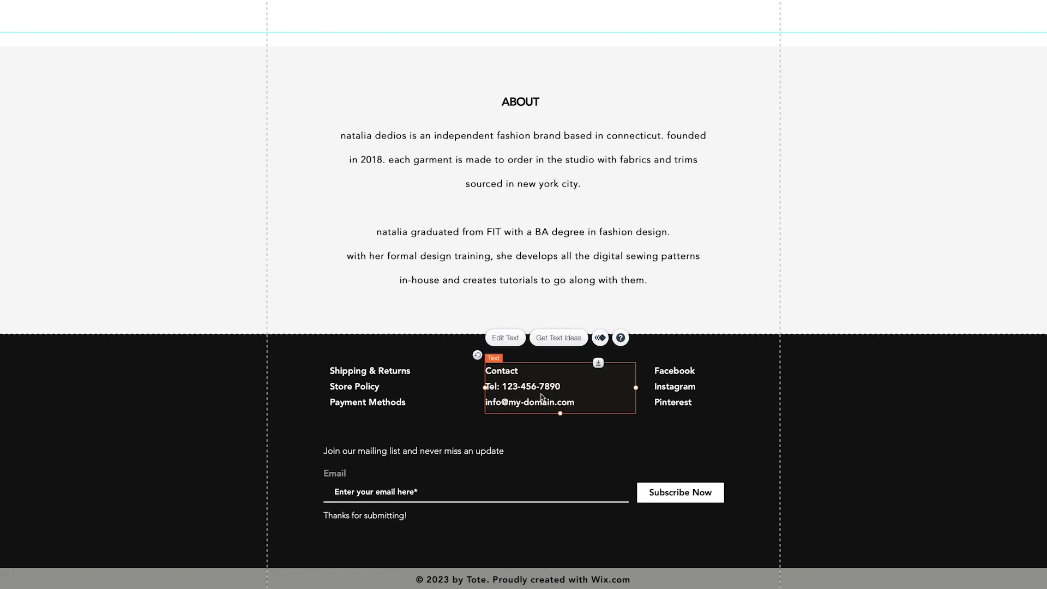
left_click(504, 338)
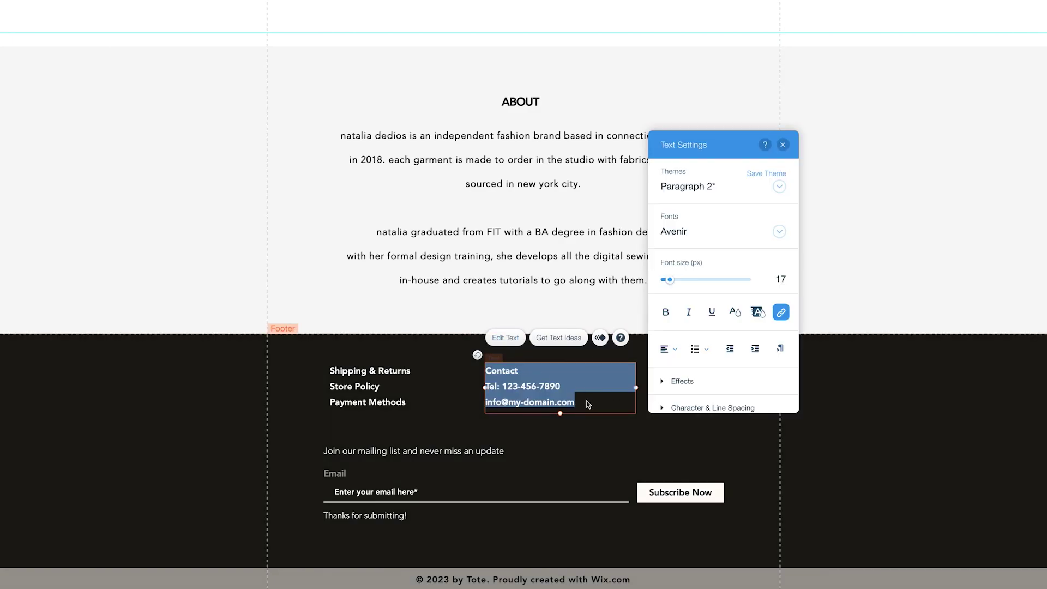
left_click_drag(578, 404, 489, 390)
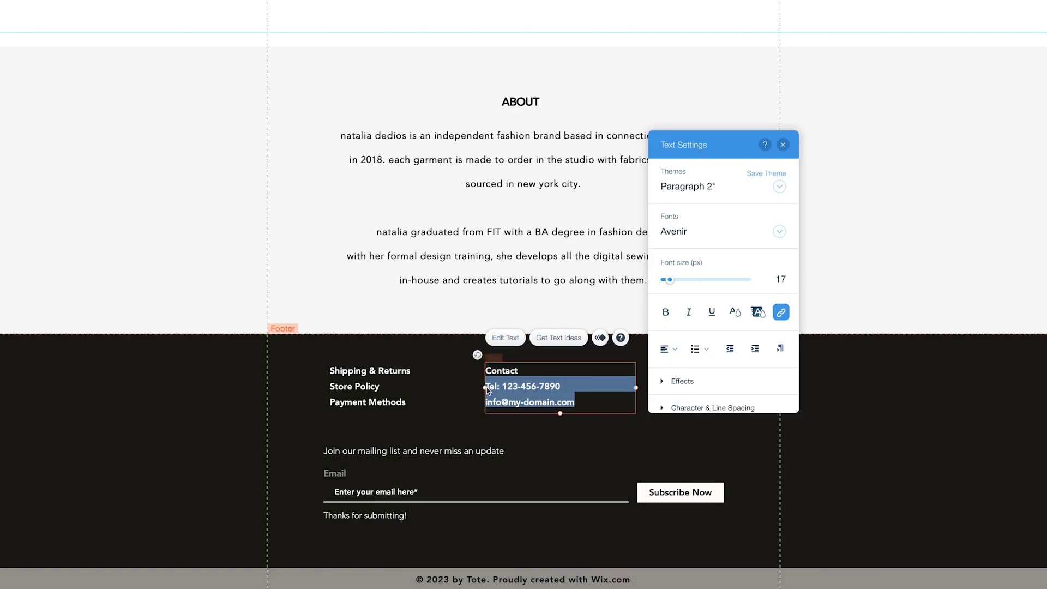
key("BackSpace")
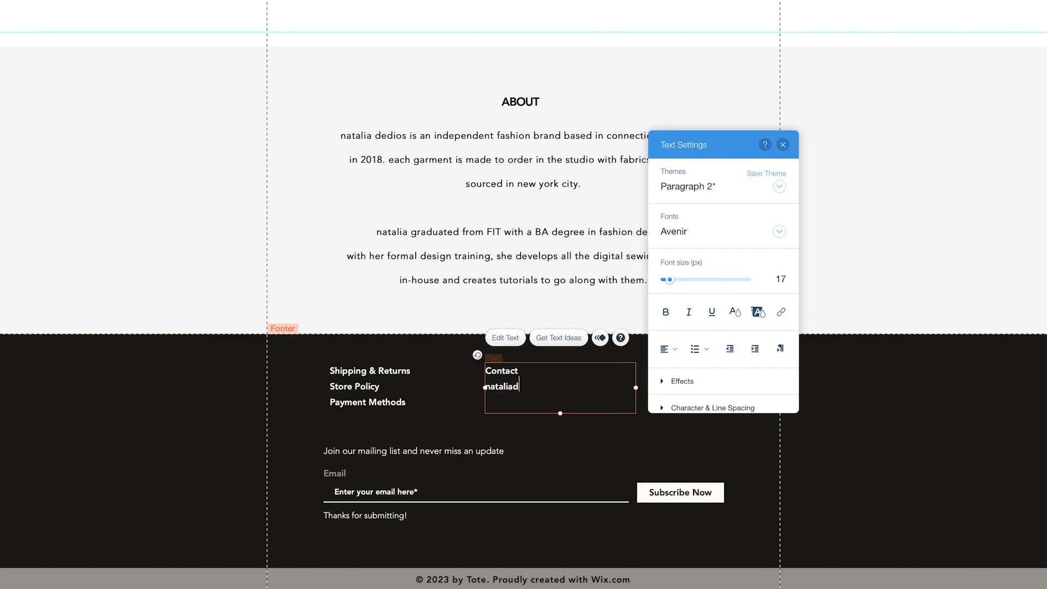
left_click(676, 382)
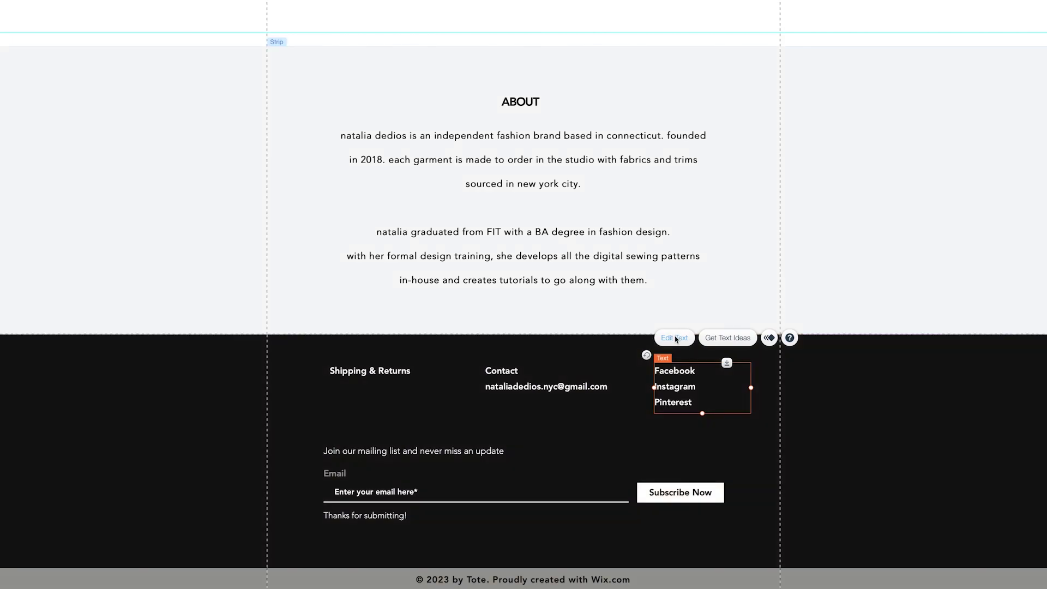
left_click(675, 338)
Remove Facebook from the footer social list, replace Pinterest with Youtube, and start a Tik Tok line.
left_click(699, 378)
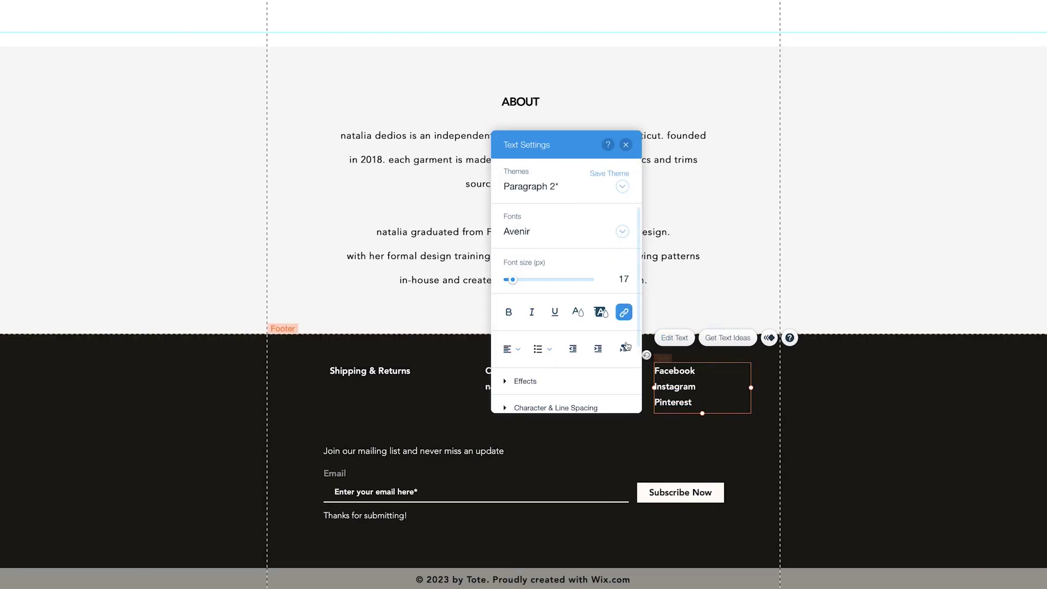
double_click(685, 377)
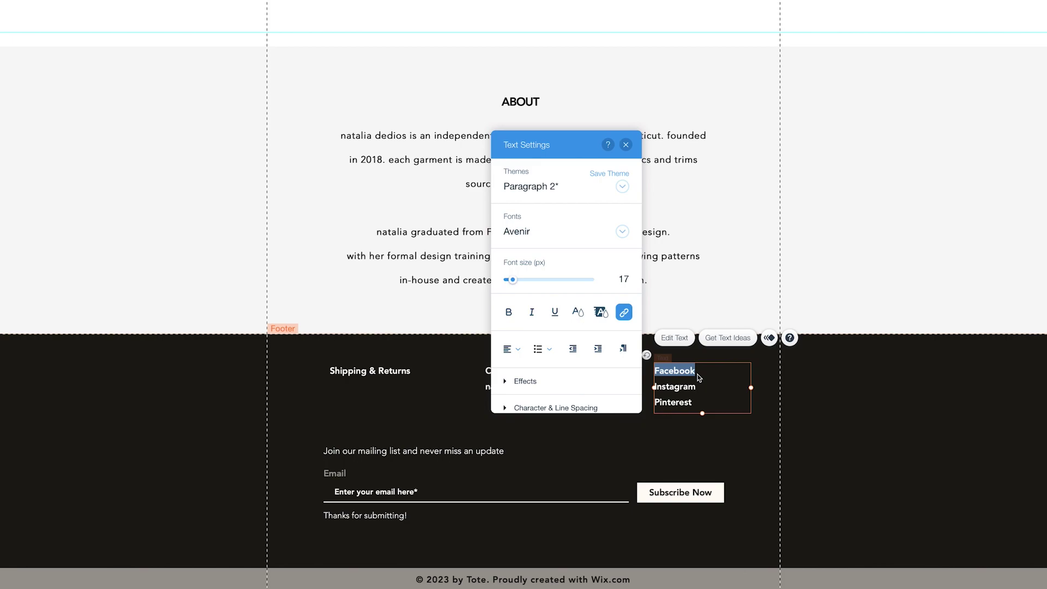
key("BackSpace")
key("Delete")
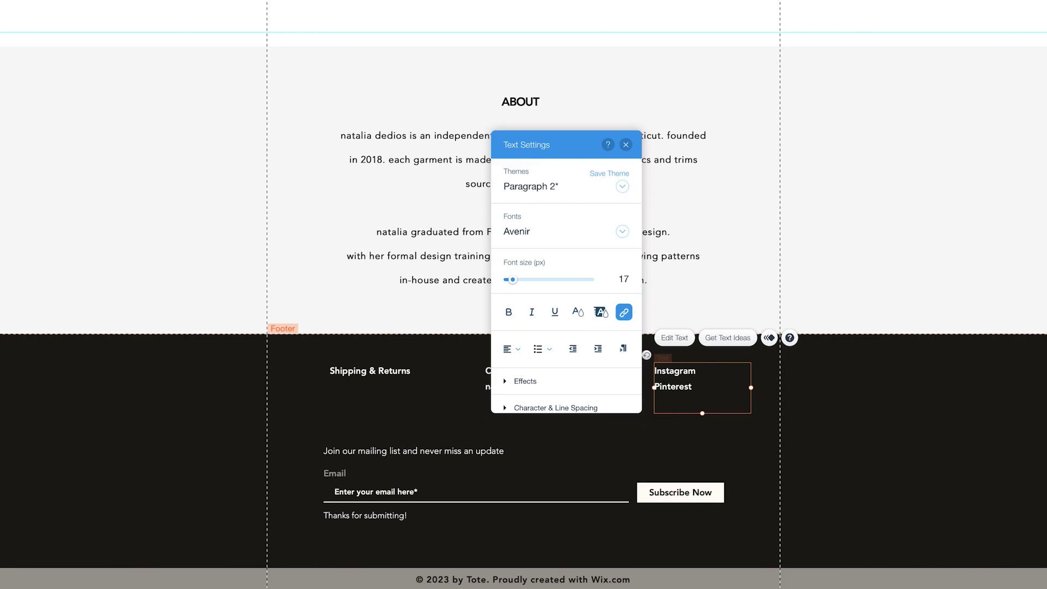
double_click(686, 389)
key("BackSpace")
type("Youtube")
key("Return")
type("Tik Tok")
Link the footer Instagram text to the store's Instagram profile address.
double_click(686, 374)
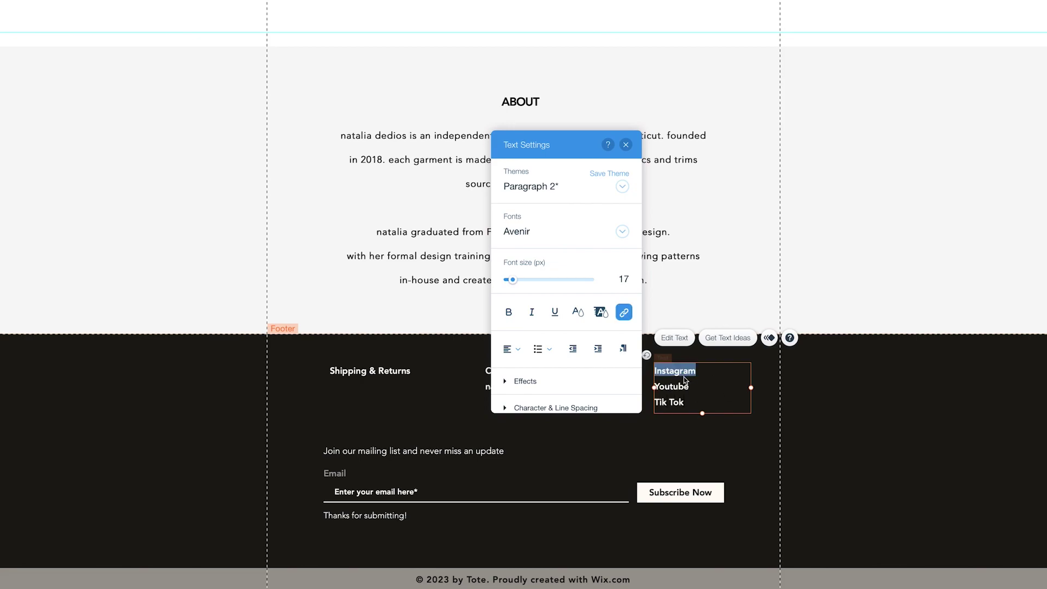
left_click(623, 312)
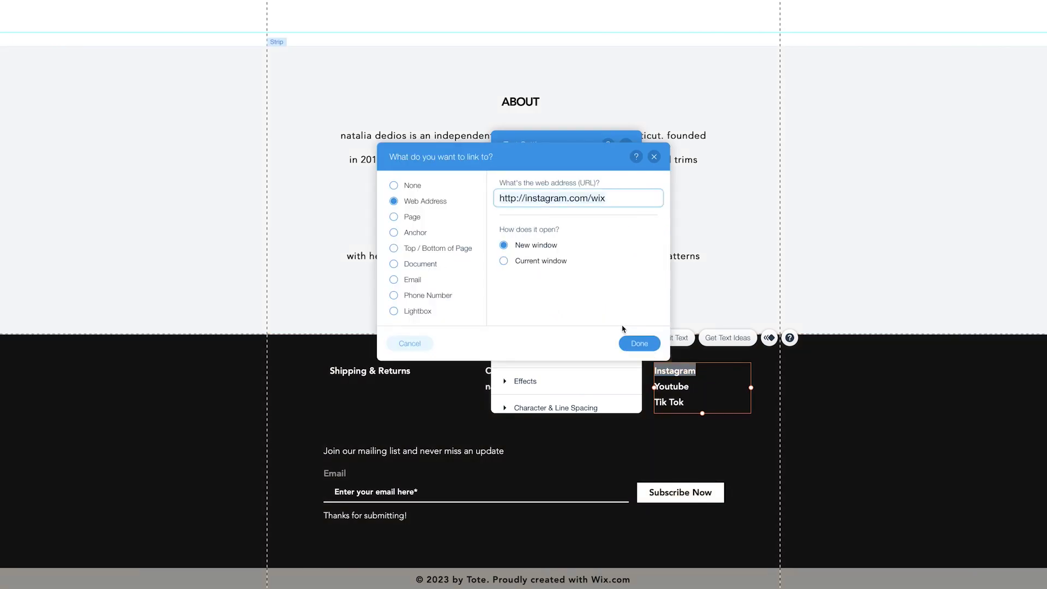
triple_click(616, 199)
key("BackSpace")
key("ctrl+v")
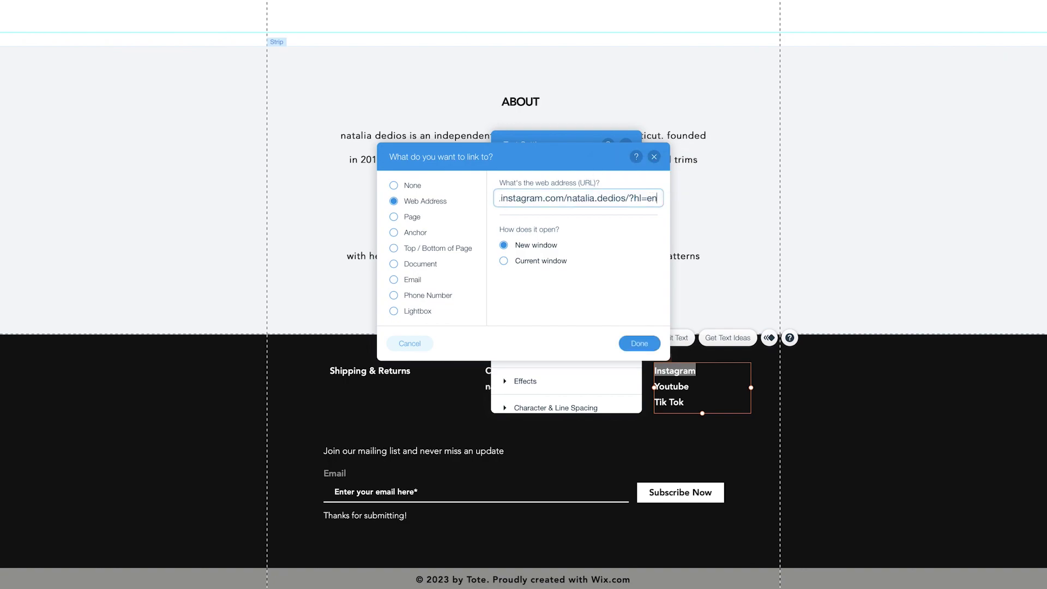
left_click(637, 345)
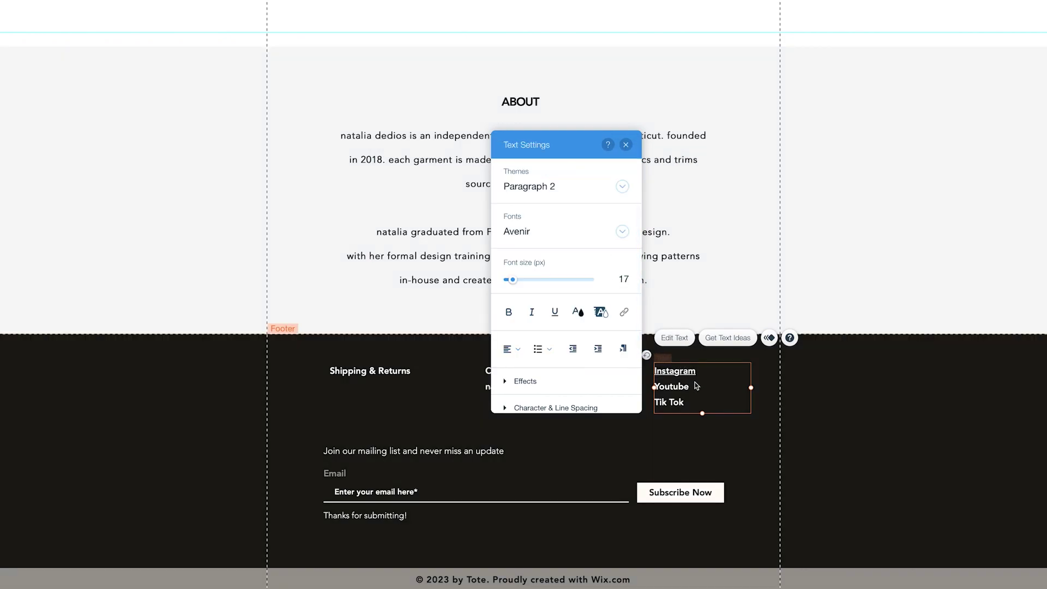
left_click(625, 145)
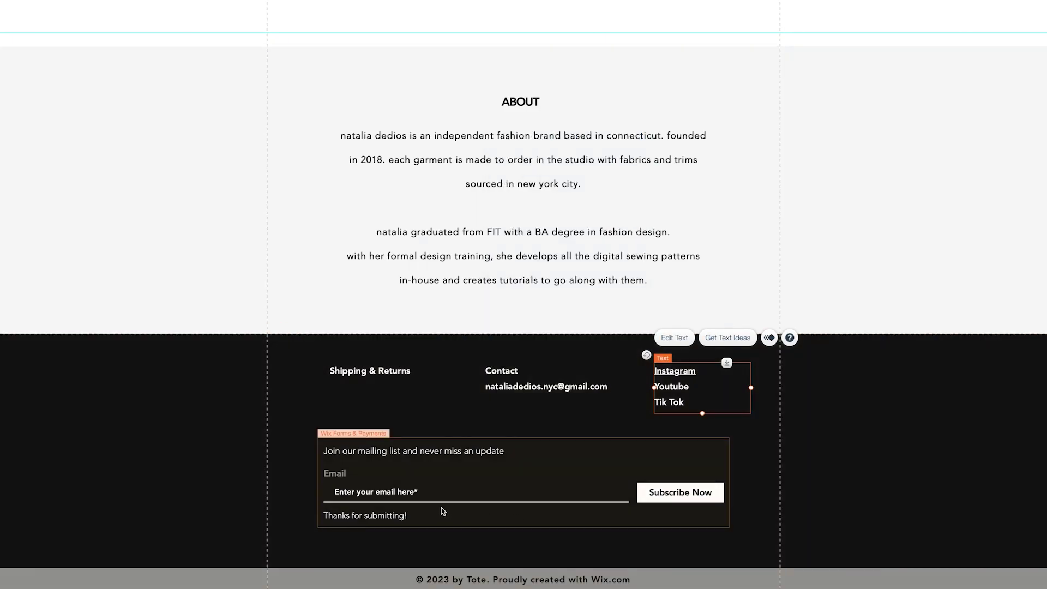
Delete the bottom copyright strip and the Wix Forms mailing-list signup form.
left_click(472, 584)
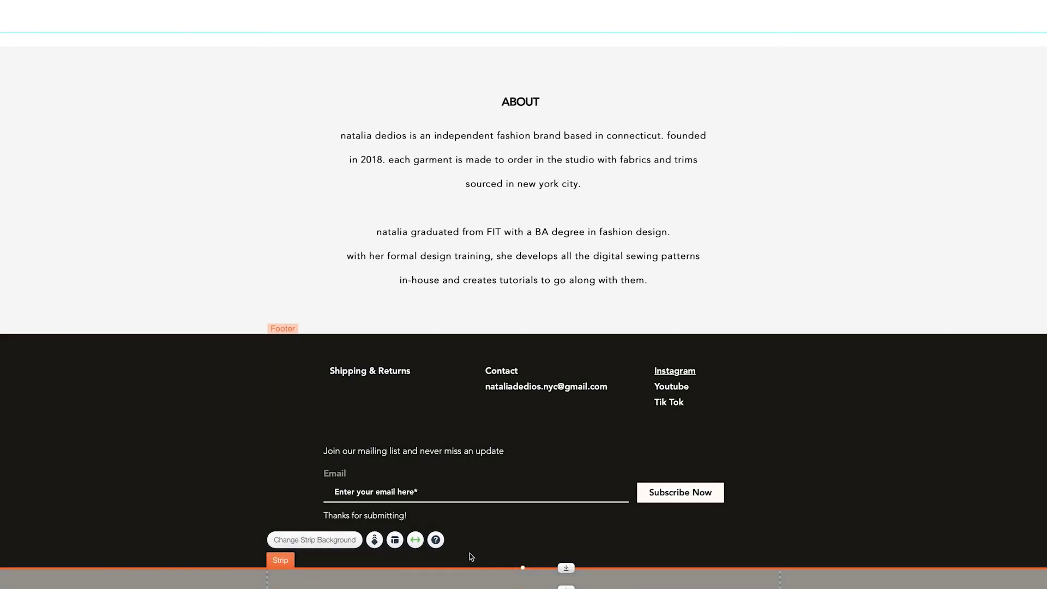
key("Escape")
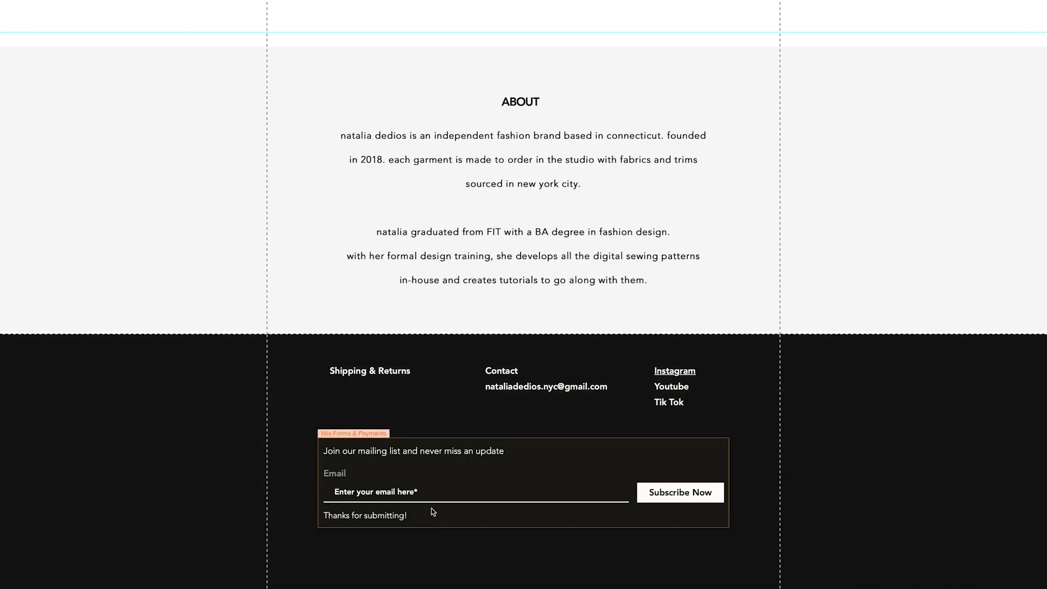
left_click(432, 509)
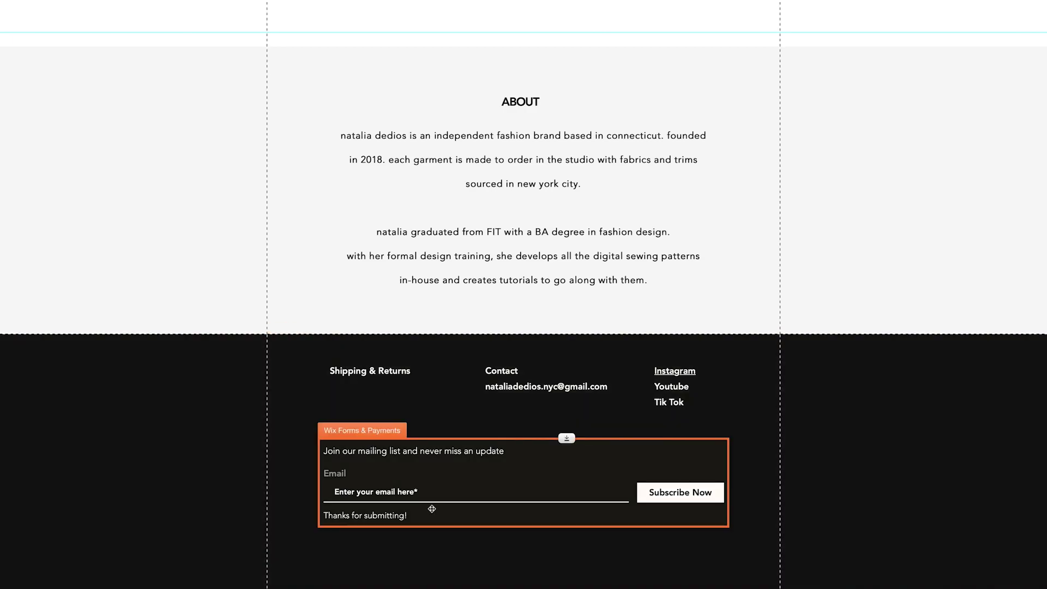
key("Delete")
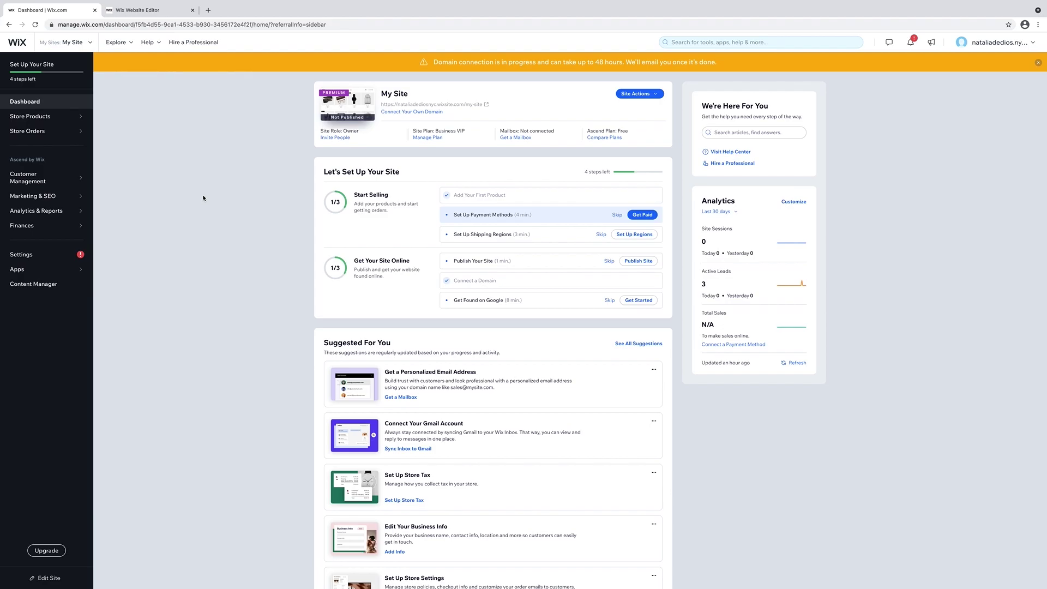
Begin payment setup, acknowledge the business location notice, and connect Wix credit/debit card payments.
left_click(643, 214)
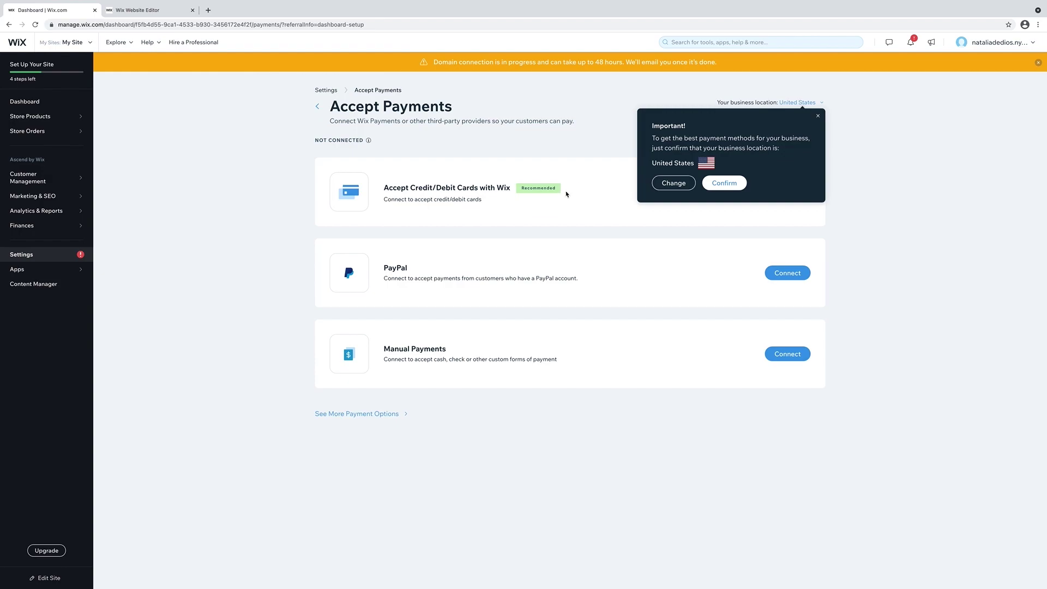
left_click(728, 185)
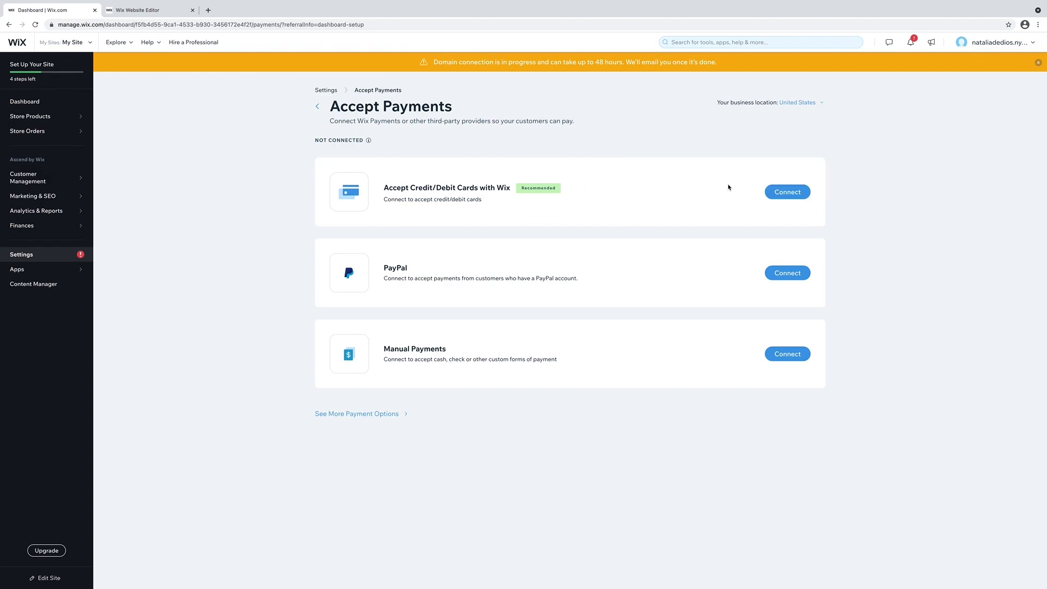
left_click(782, 191)
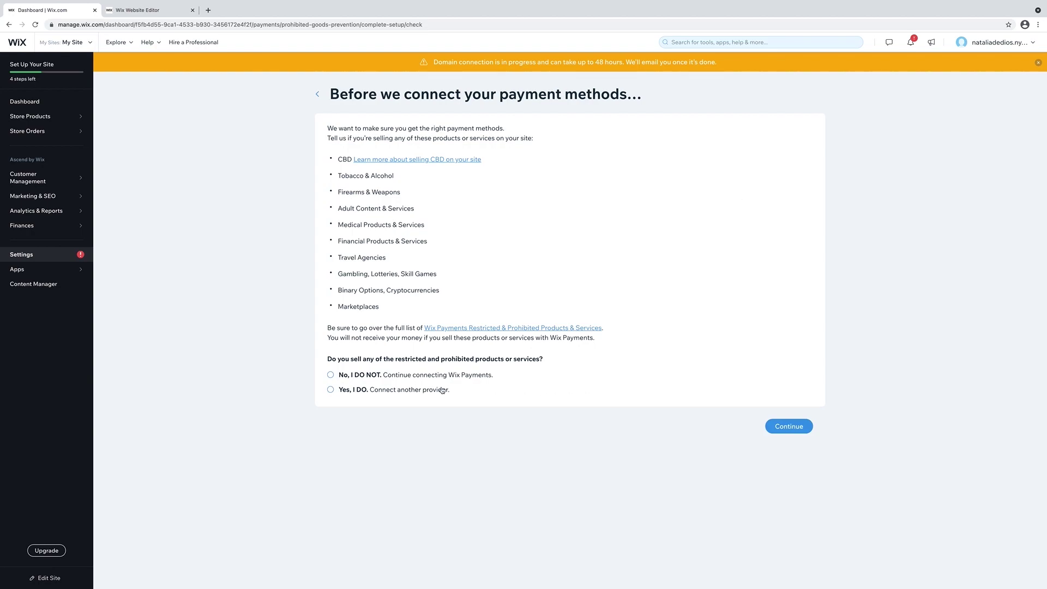
Answer 'No, I DO NOT' to restricted products and continue connecting Wix Payments.
left_click(340, 375)
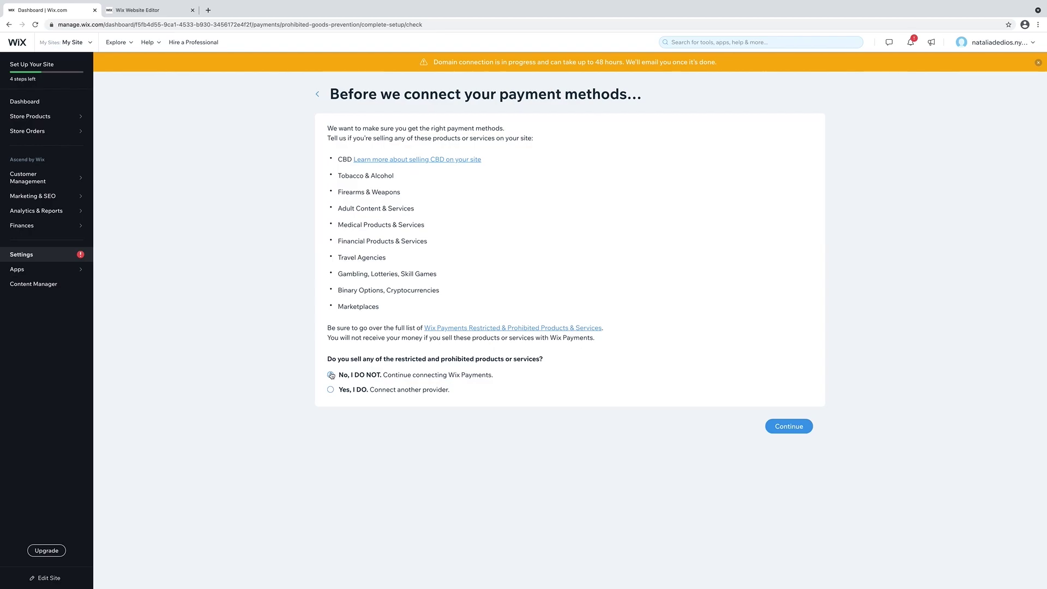
left_click(775, 430)
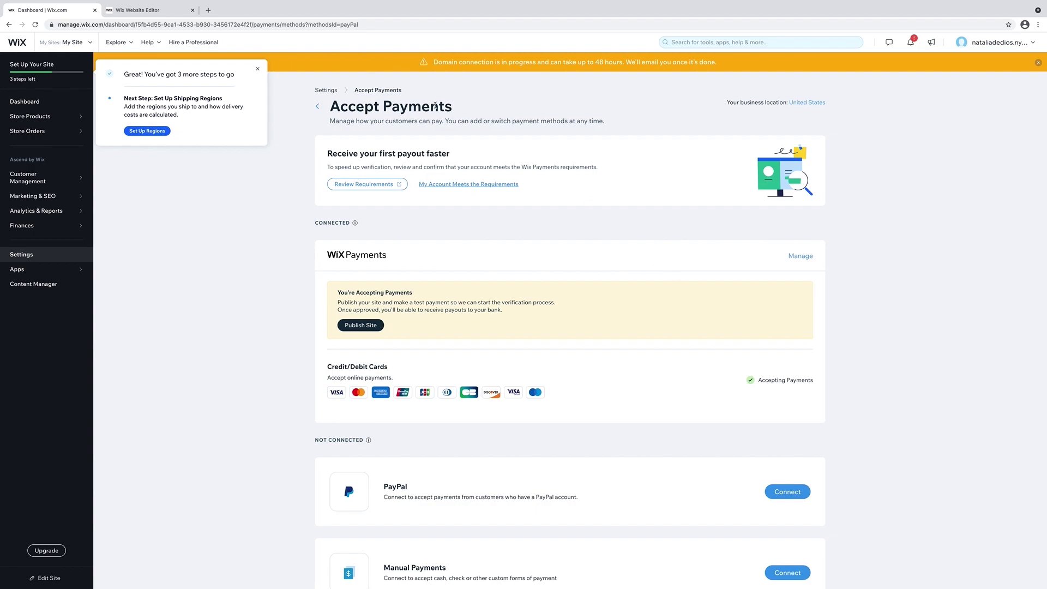
Change the International shipping rule's calculation method to USPS Calculated Rate.
left_click(157, 132)
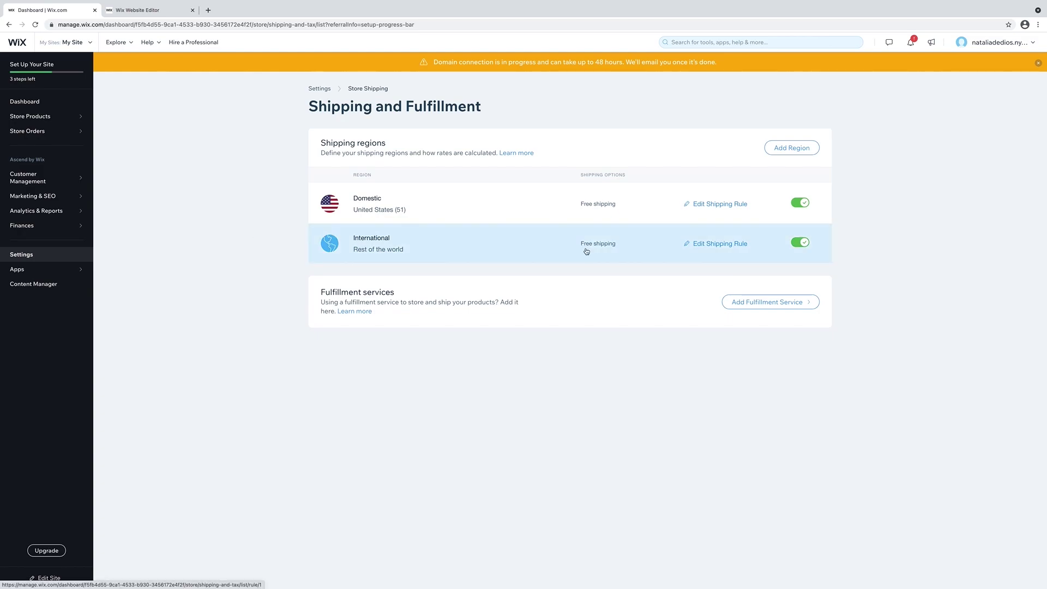
left_click(692, 245)
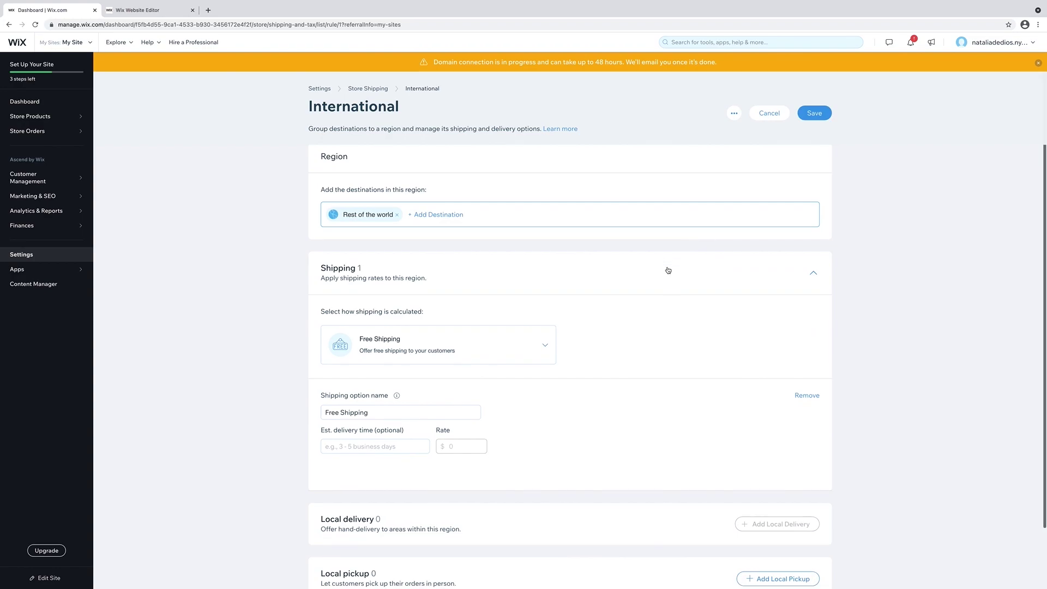
scroll(628, 295, "down", 1)
left_click(540, 323)
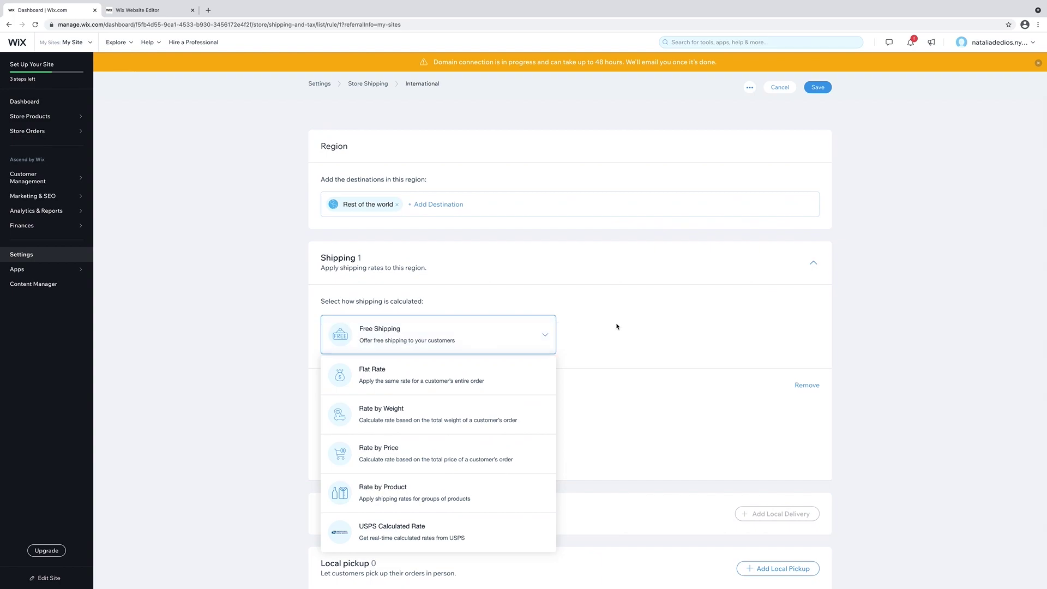
scroll(615, 323, "down", 1)
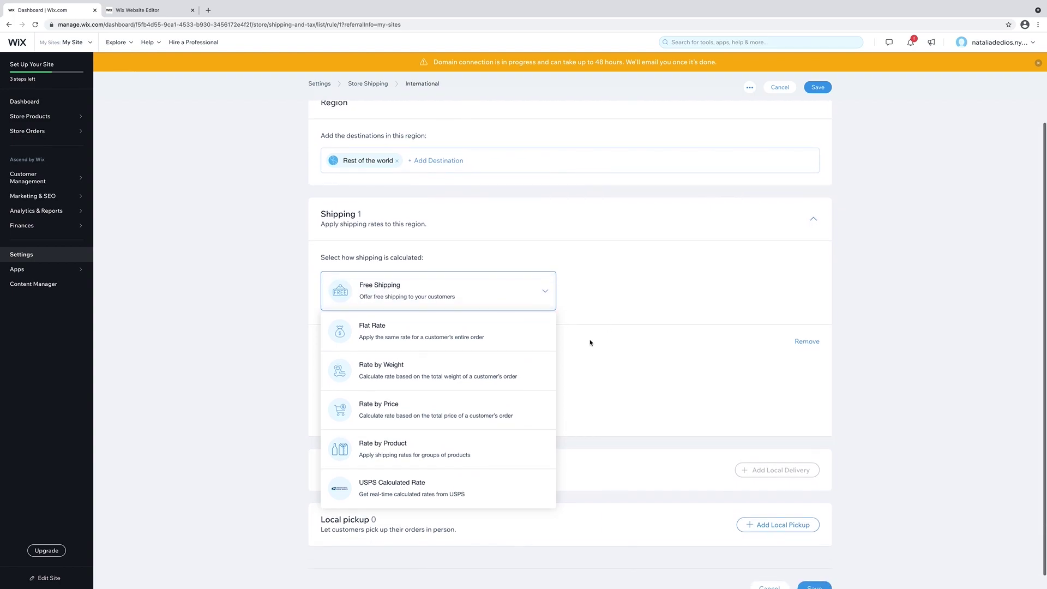
left_click(434, 488)
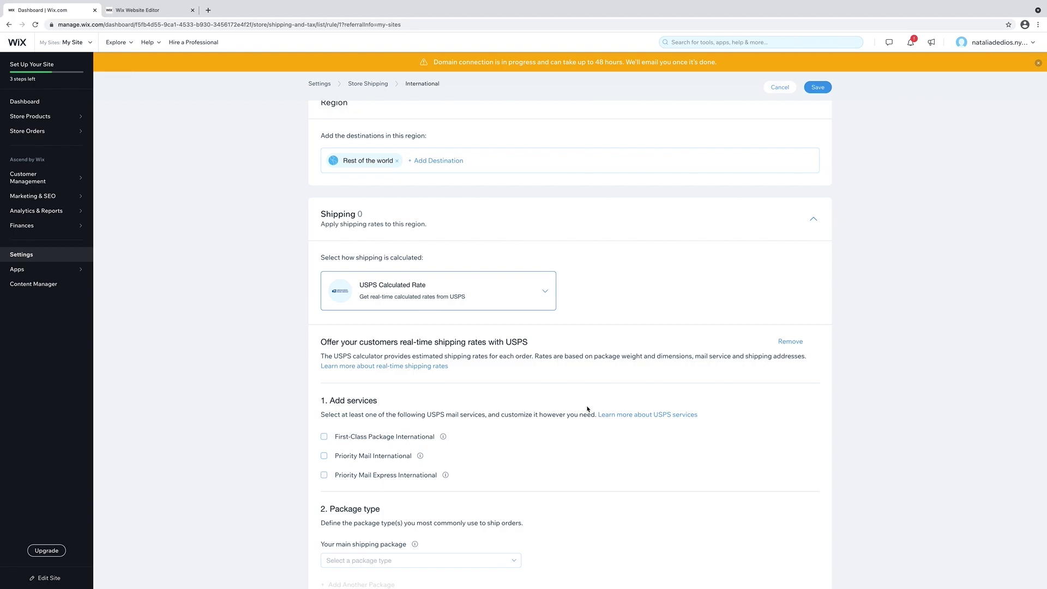
Add First-Class Package International and Priority Mail International services and review the package types.
scroll(593, 408, "down", 6)
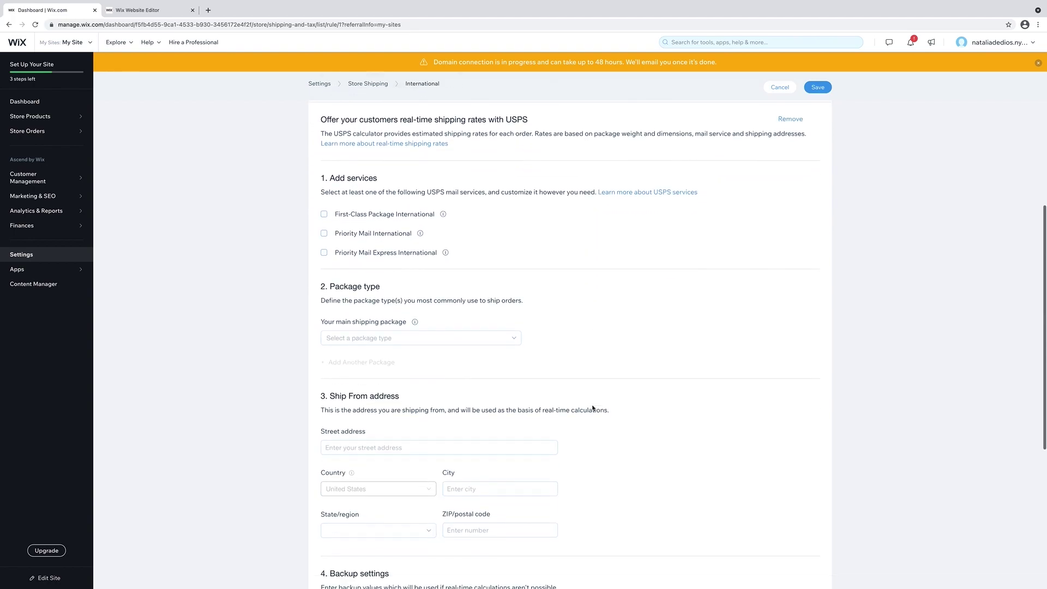
scroll(593, 408, "down", 3)
scroll(592, 409, "up", 9)
left_click(324, 457)
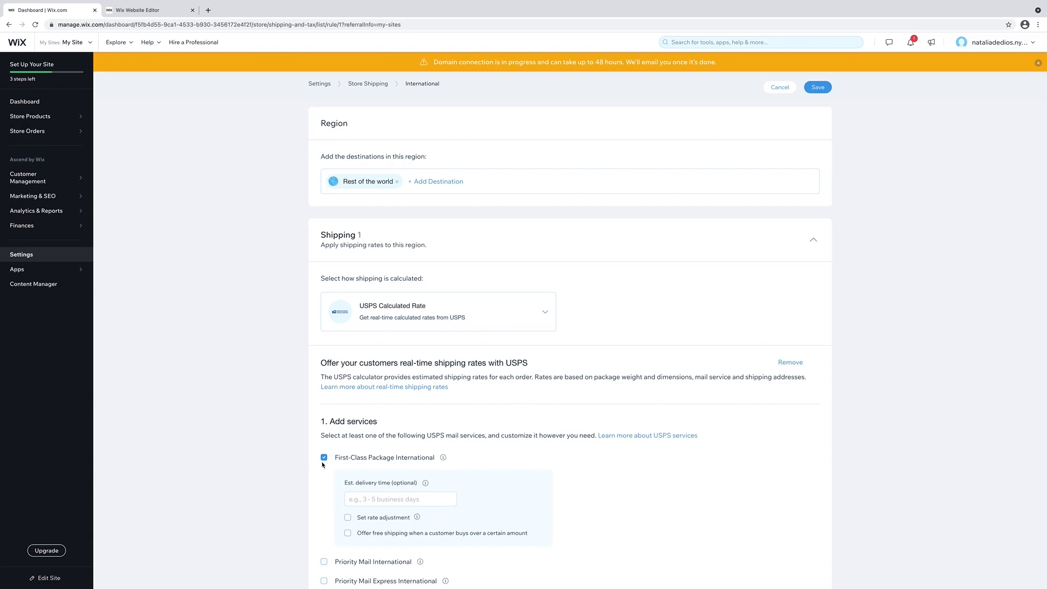
scroll(319, 466, "down", 1)
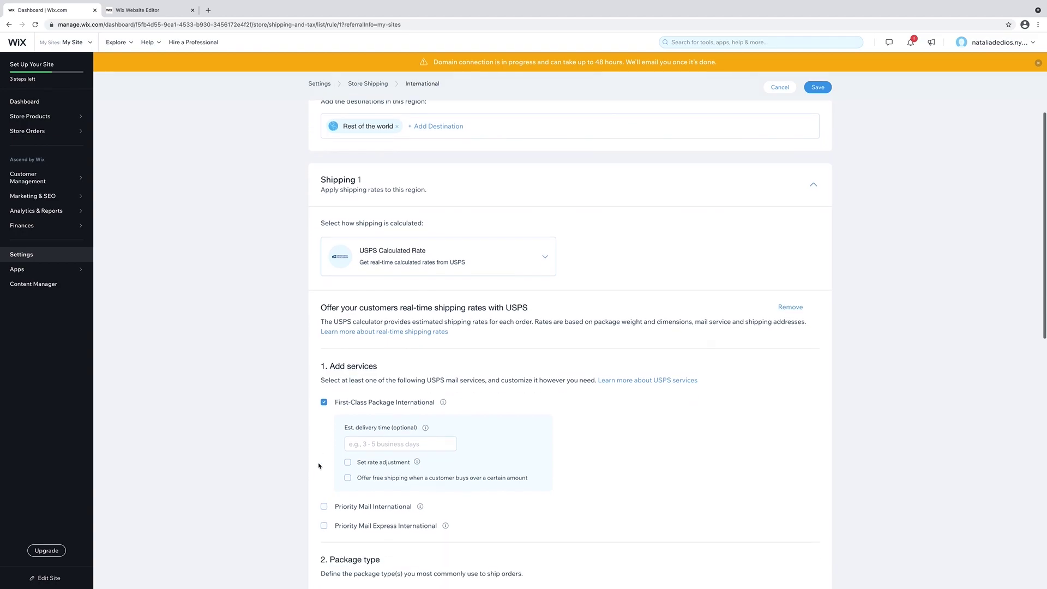
left_click(323, 506)
scroll(320, 499, "down", 1)
scroll(319, 499, "down", 3)
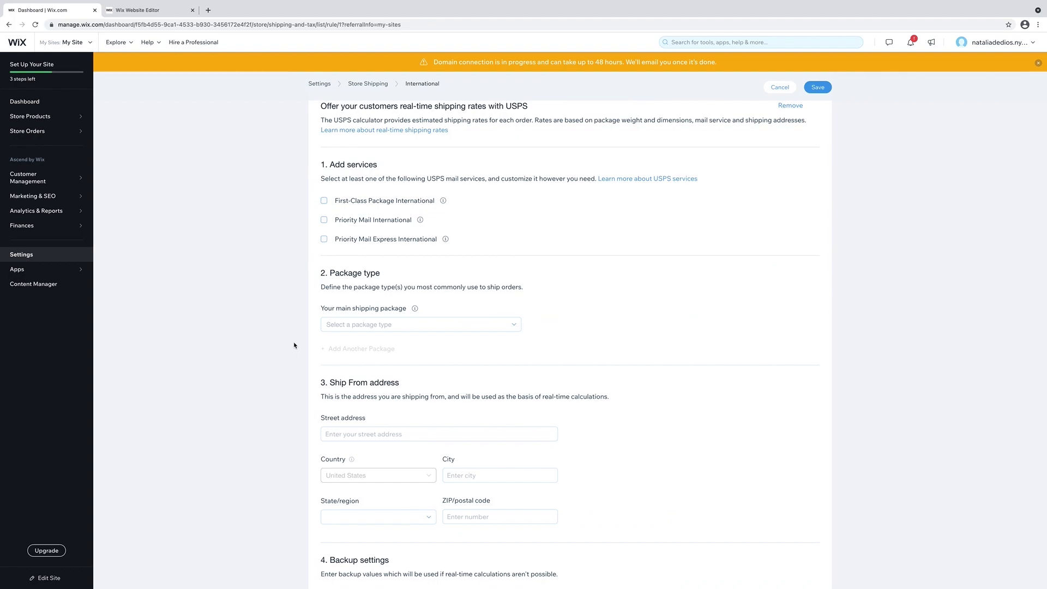
left_click(355, 323)
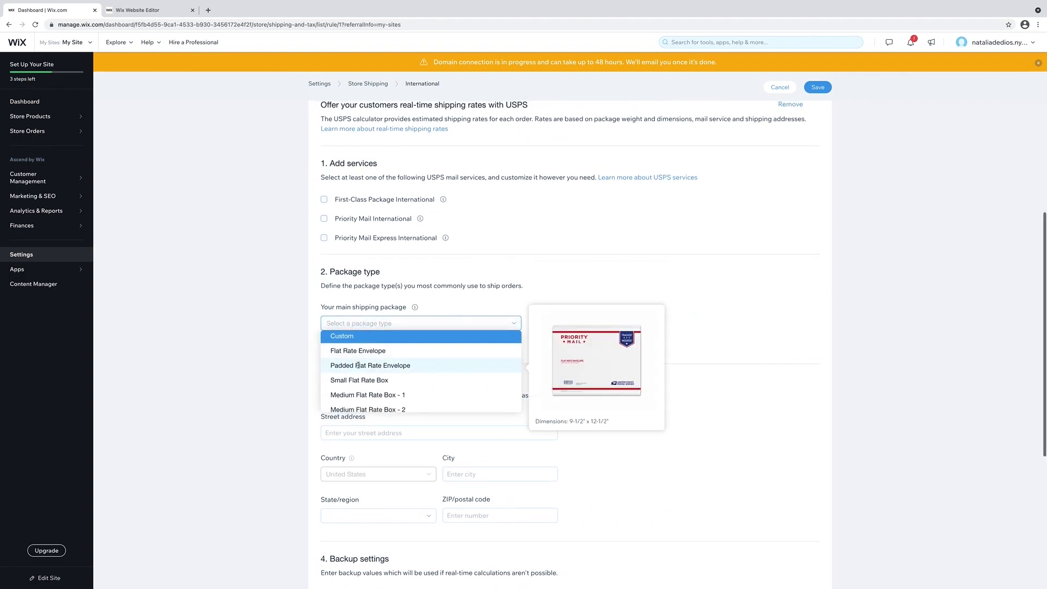
scroll(360, 366, "down", 1)
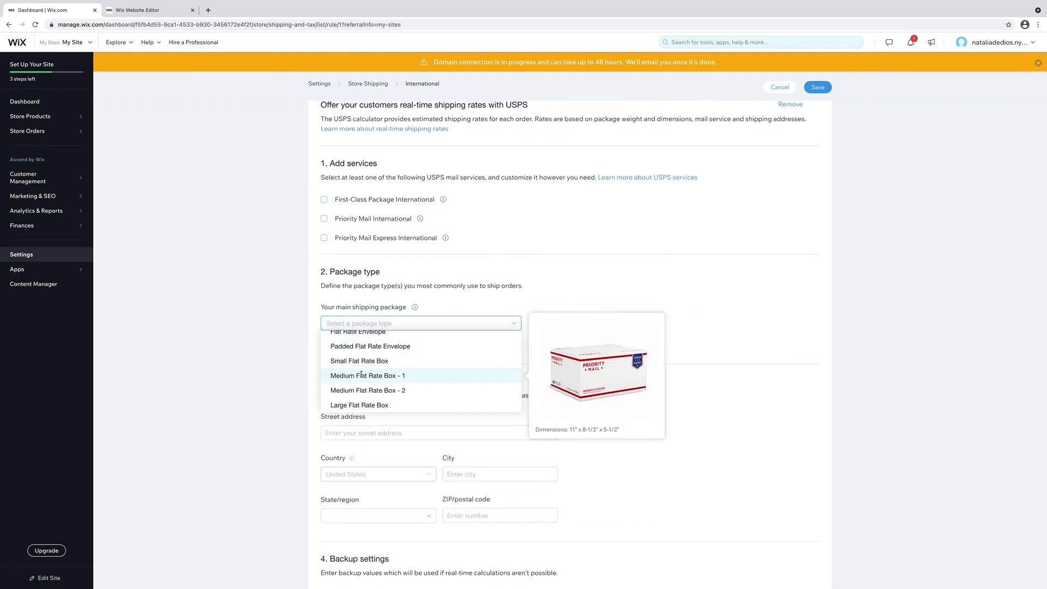
scroll(361, 375, "down", 1)
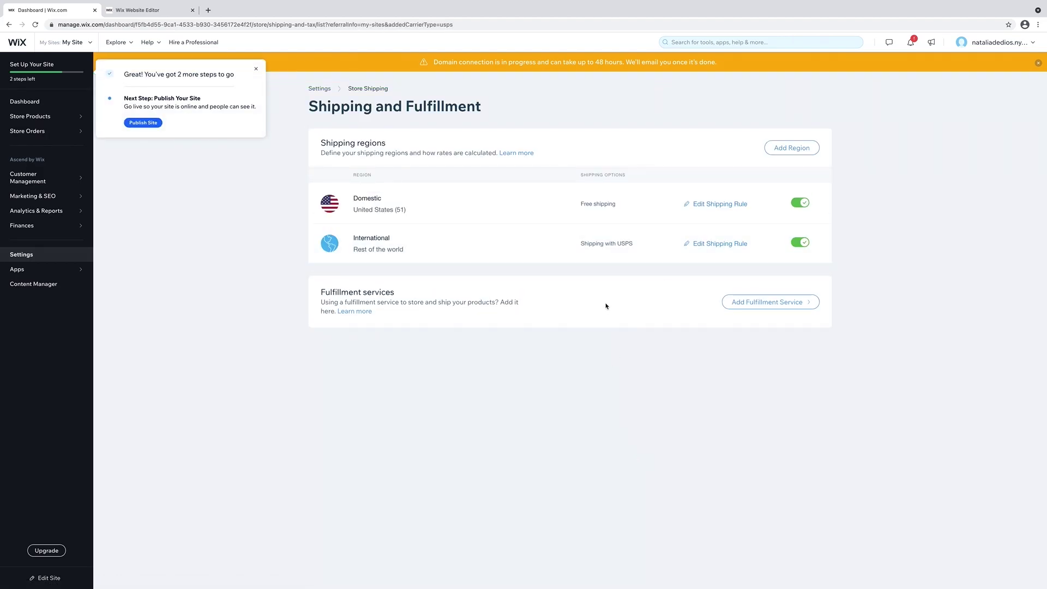
left_click(319, 87)
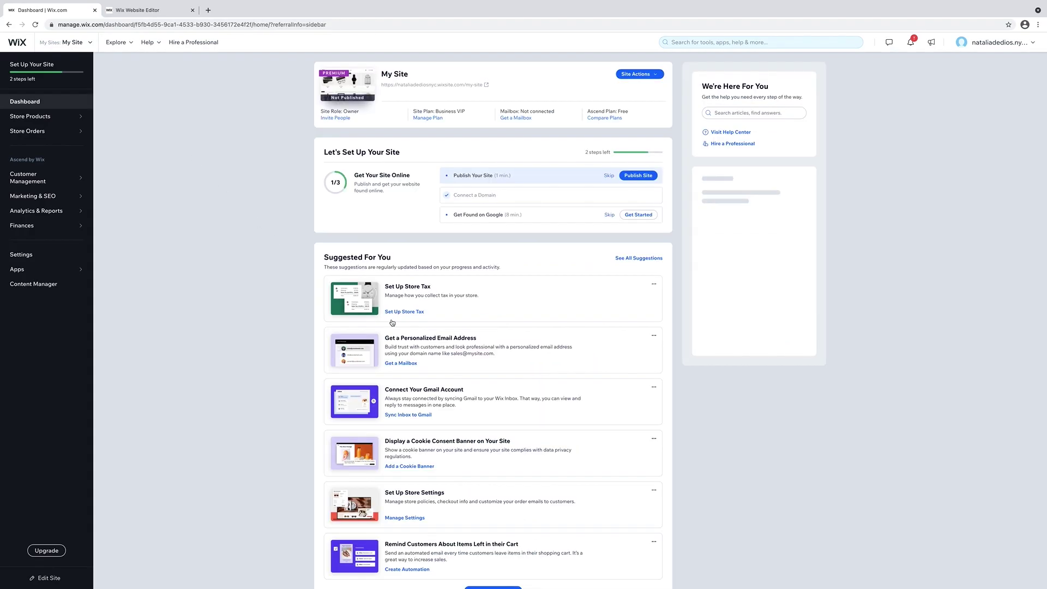
Add a 6.35% Connecticut, United States tax rate that also applies to shipping, and save it.
left_click(408, 312)
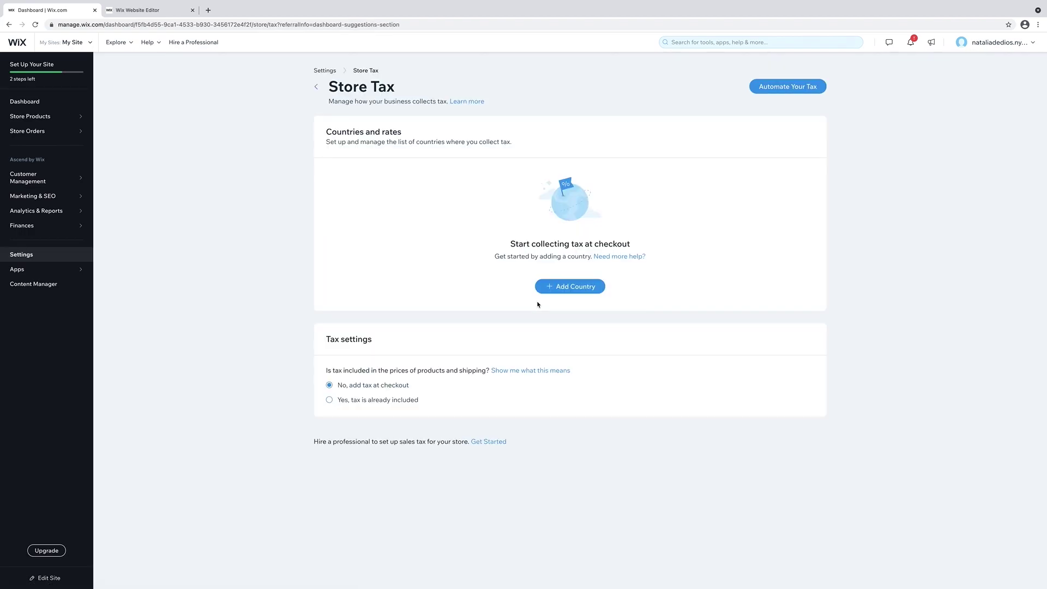
left_click(551, 287)
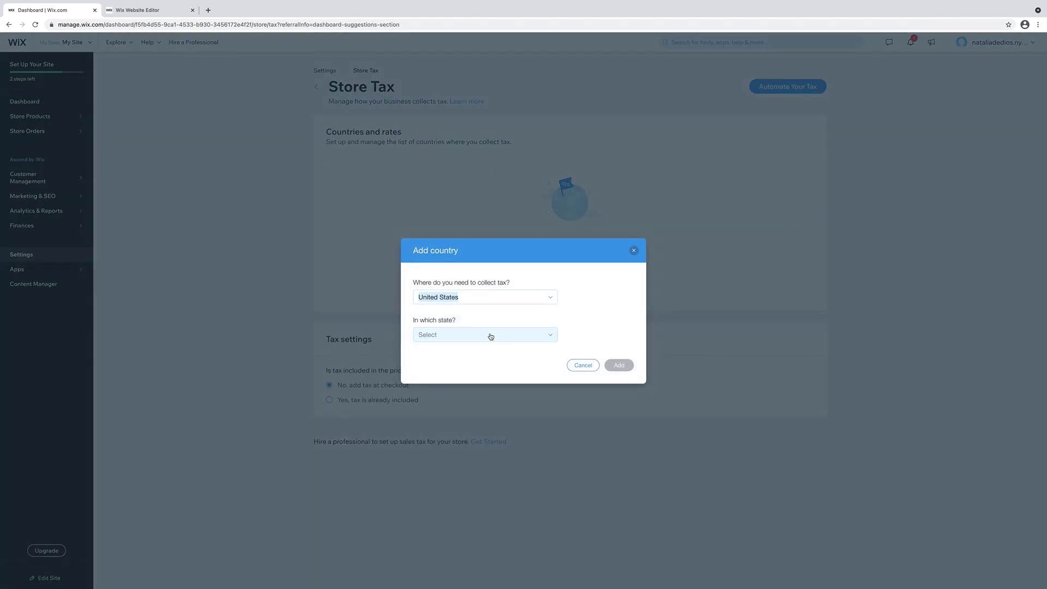
left_click(491, 336)
scroll(480, 367, "down", 2)
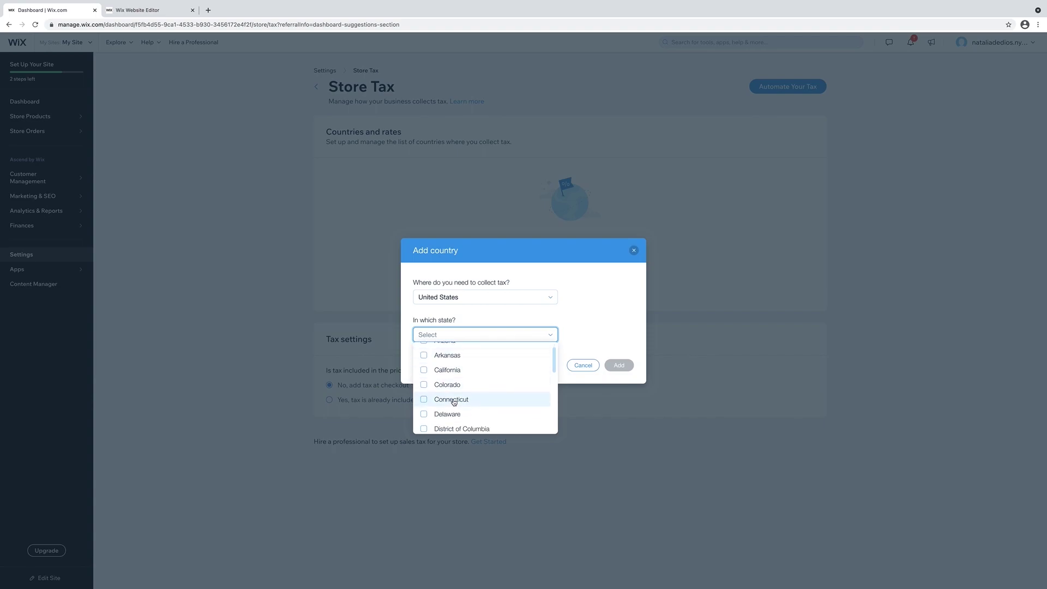
left_click(442, 400)
left_click(617, 367)
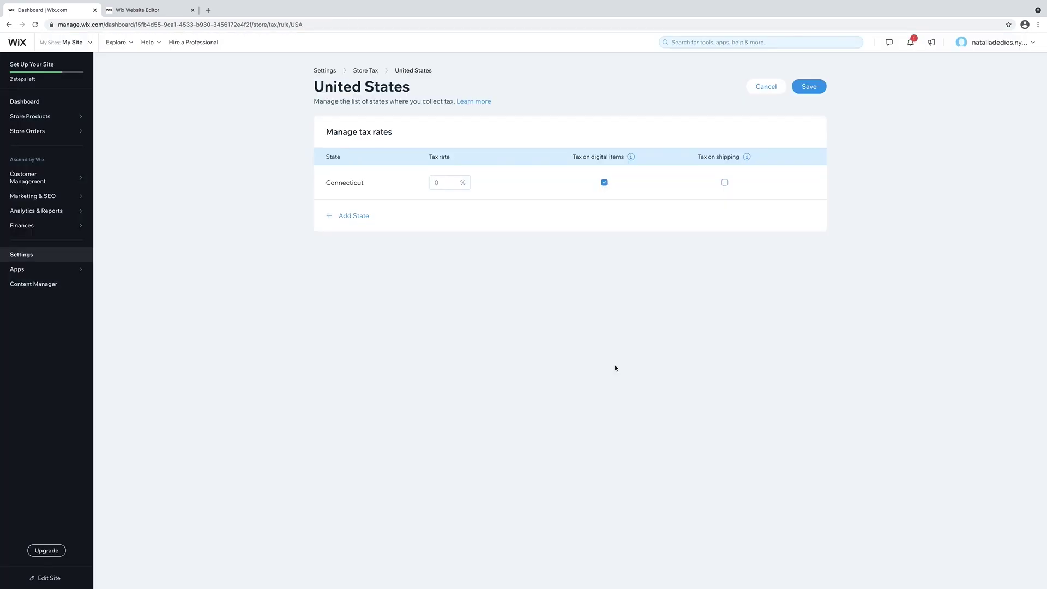
left_click(445, 182)
type("6.3")
left_click(725, 183)
left_click(813, 90)
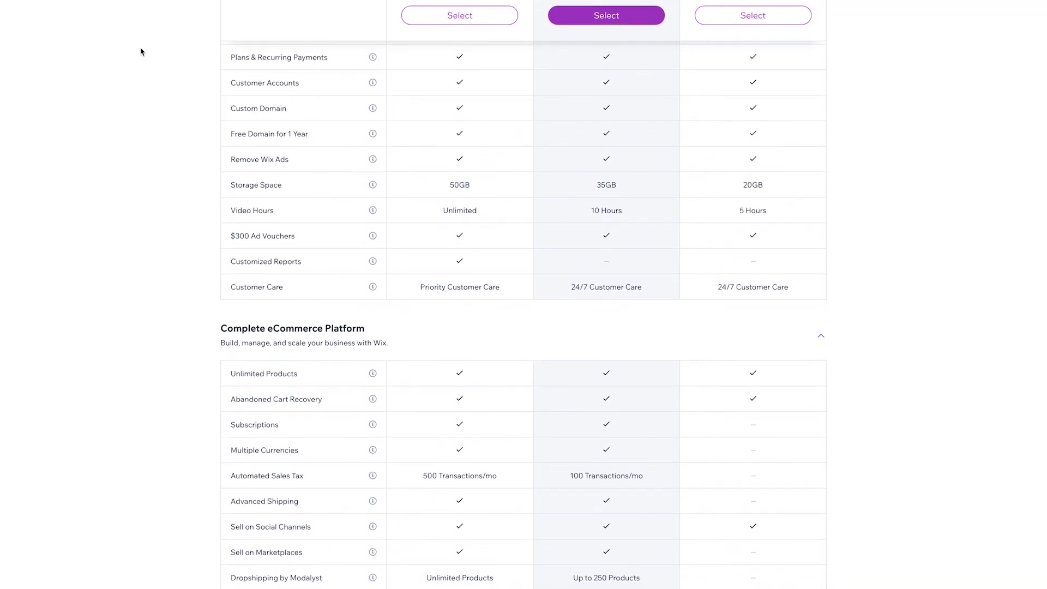
Scroll through the premium plan comparison and expand Show All Features.
scroll(140, 52, "down", 4)
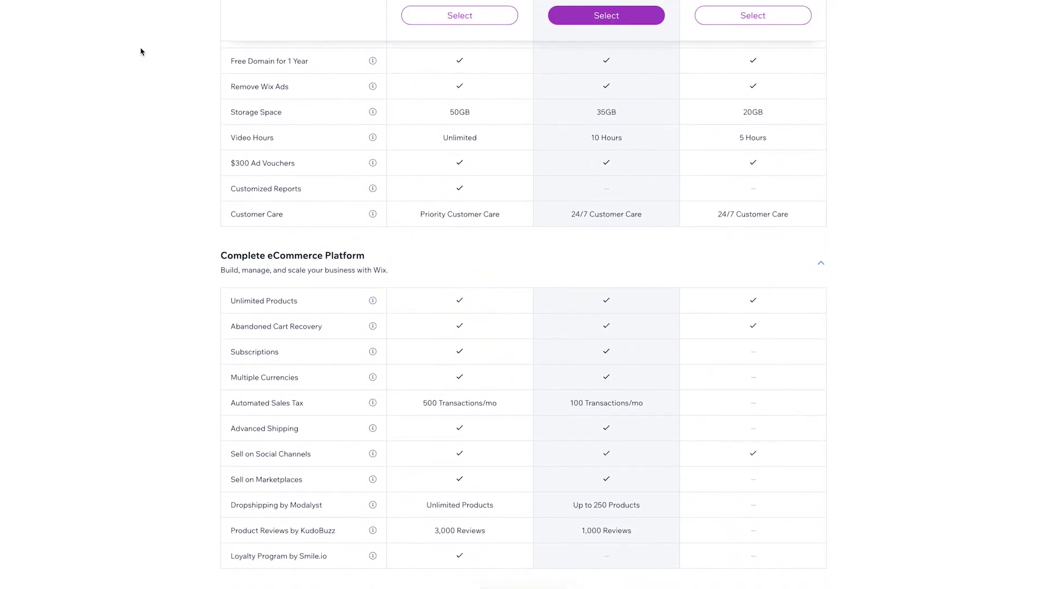
scroll(140, 51, "down", 4)
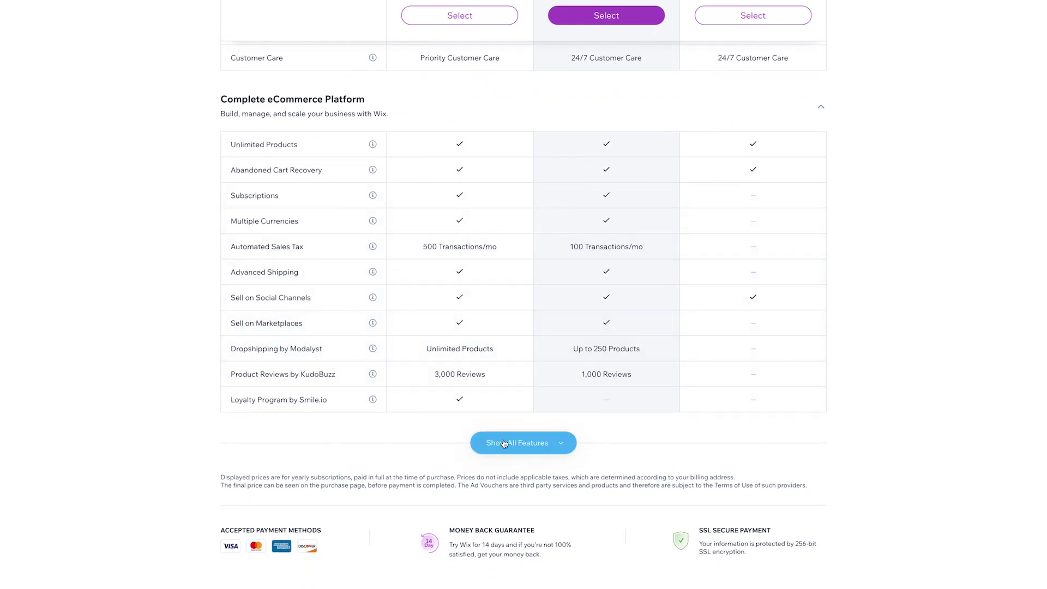
left_click(517, 442)
scroll(188, 344, "down", 1)
scroll(190, 344, "down", 1)
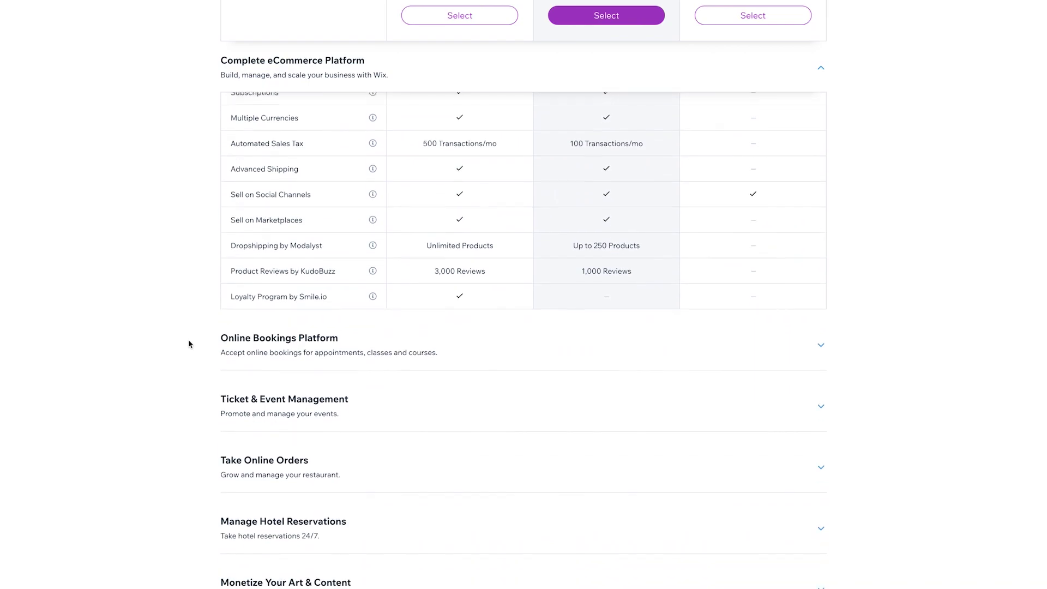
scroll(189, 344, "up", 5)
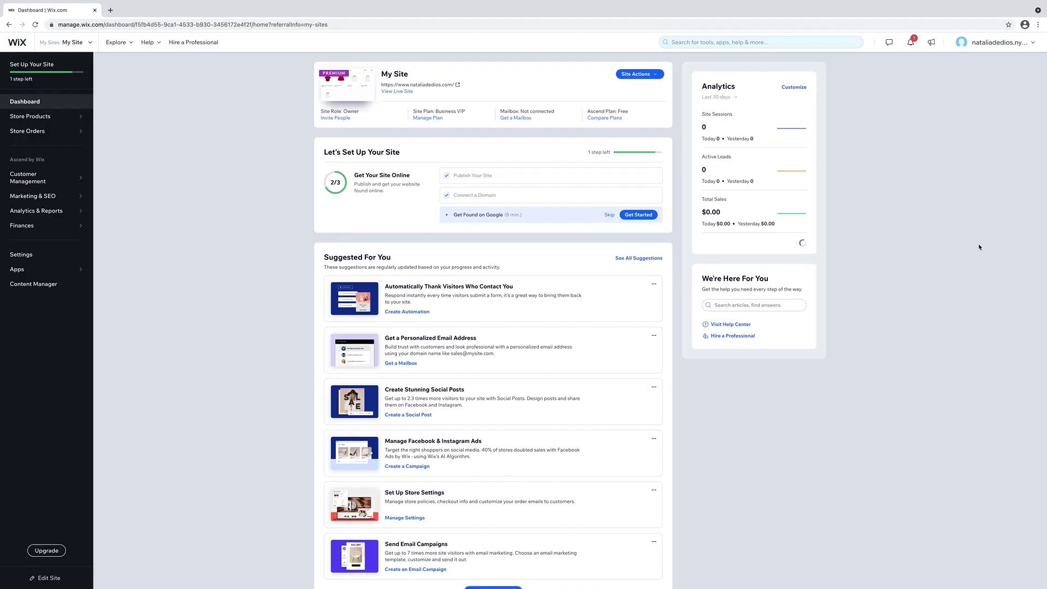
Go to the account's Domains page and begin searching for a new domain.
left_click(1016, 43)
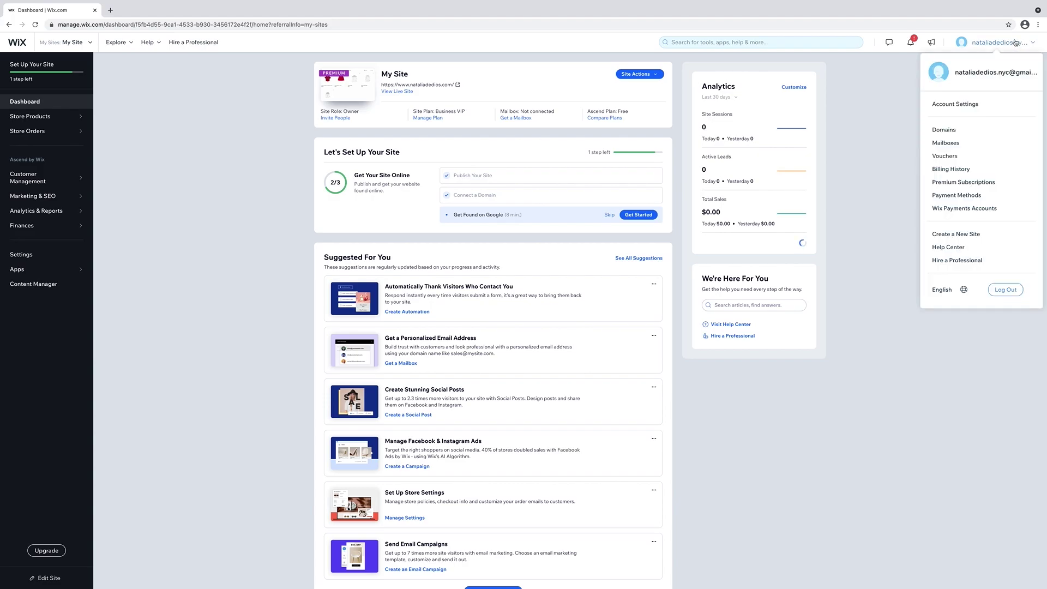
left_click(944, 131)
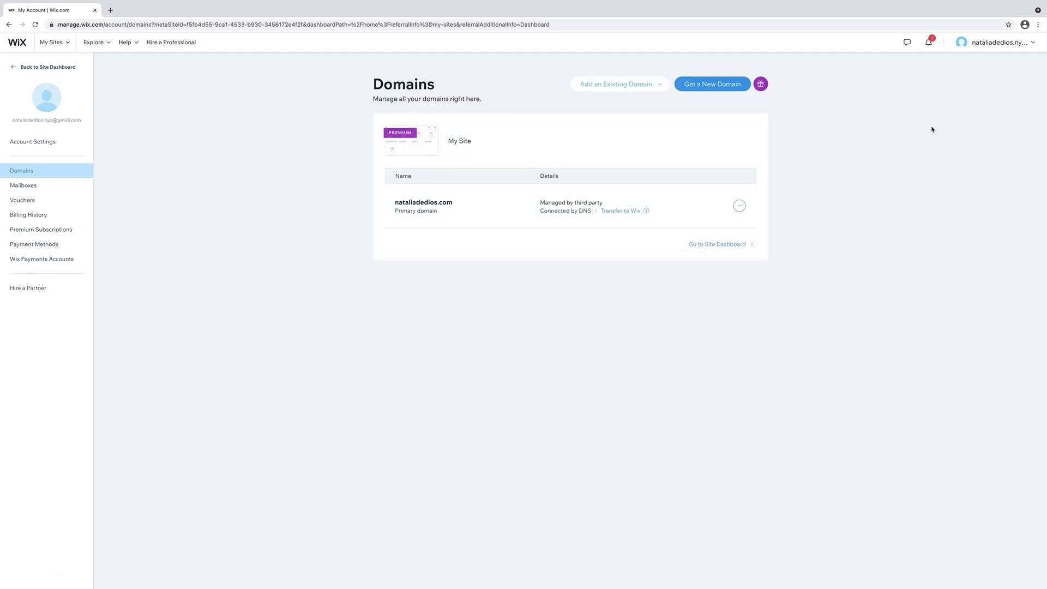
left_click(648, 85)
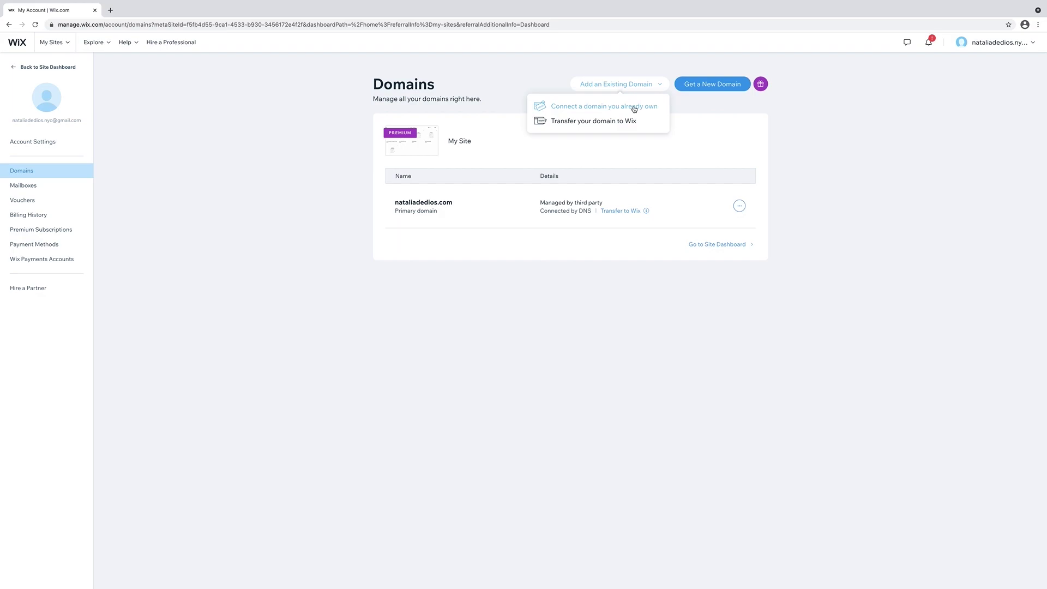
left_click(694, 85)
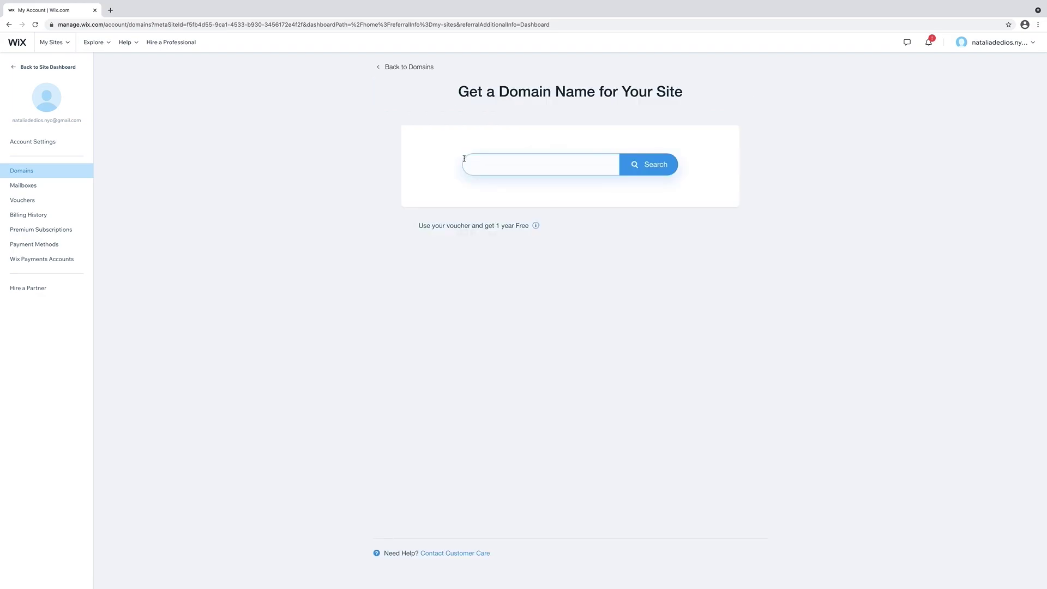
Search for violetfashionfilms.com and choose Get It to start buying it.
type("violetfashionfilms.com")
key("Return")
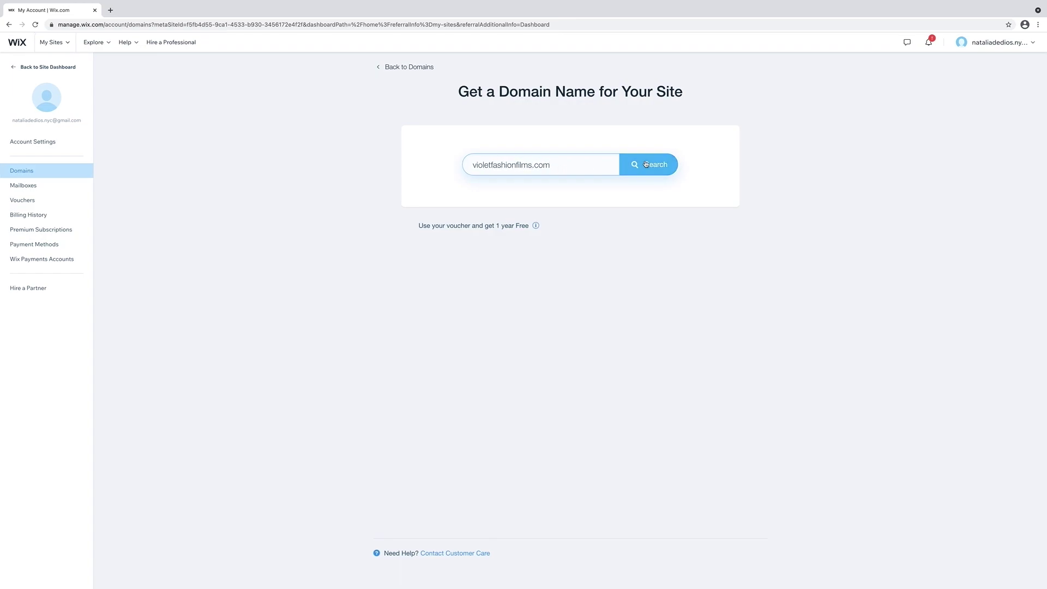
left_click(640, 171)
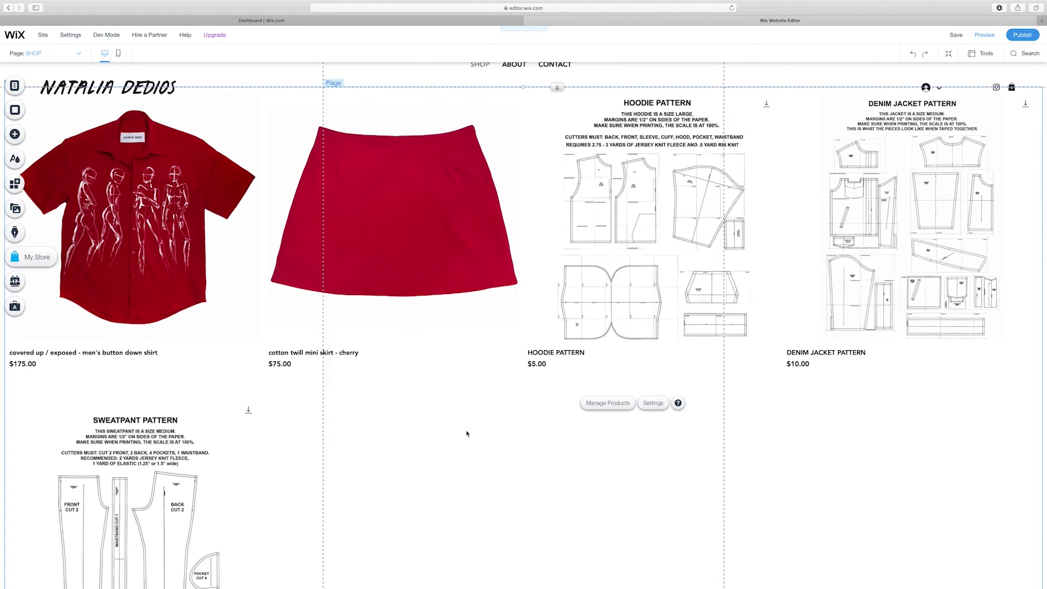
Switch the shop page to the mobile layout and scroll through it.
scroll(467, 433, "down", 5)
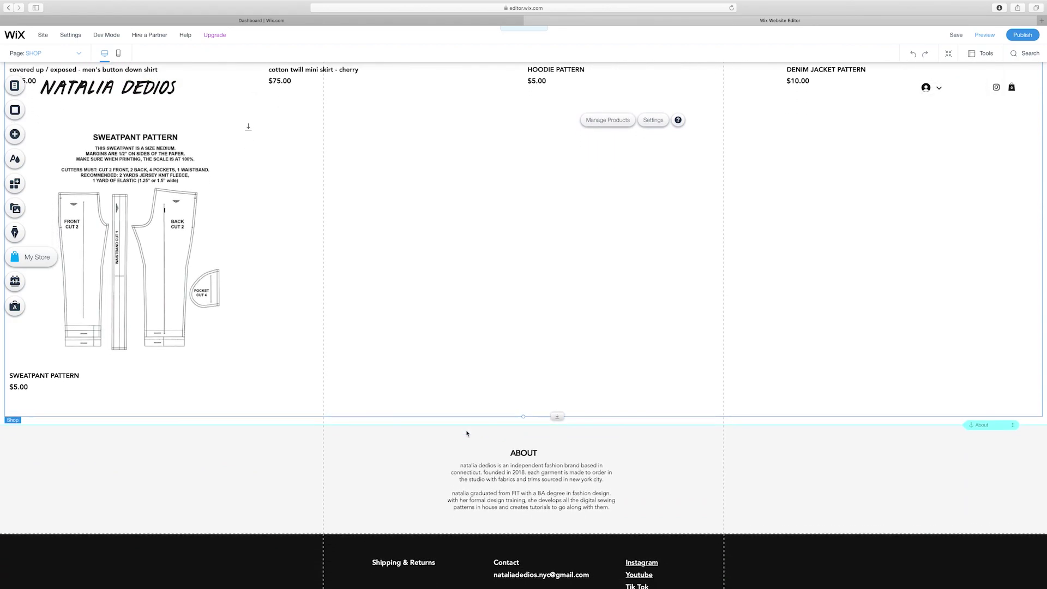
scroll(467, 433, "up", 5)
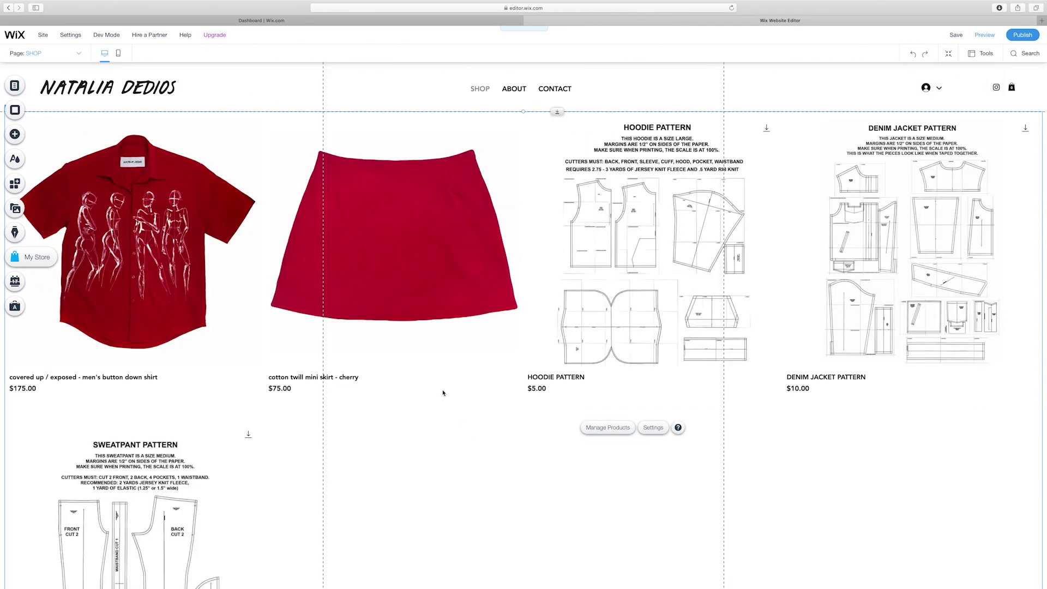
left_click(118, 54)
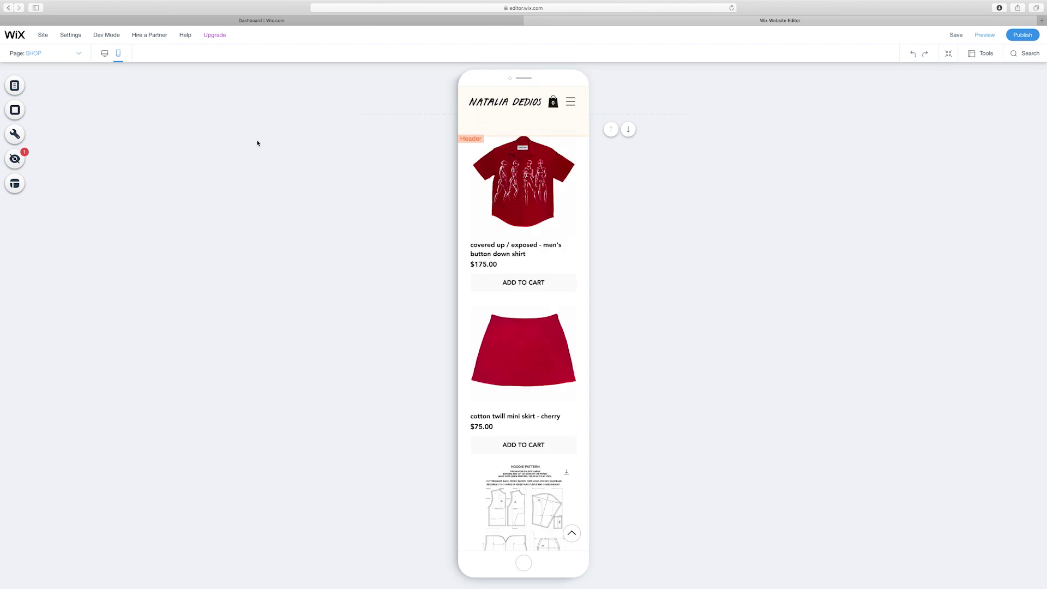
scroll(257, 144, "down", 5)
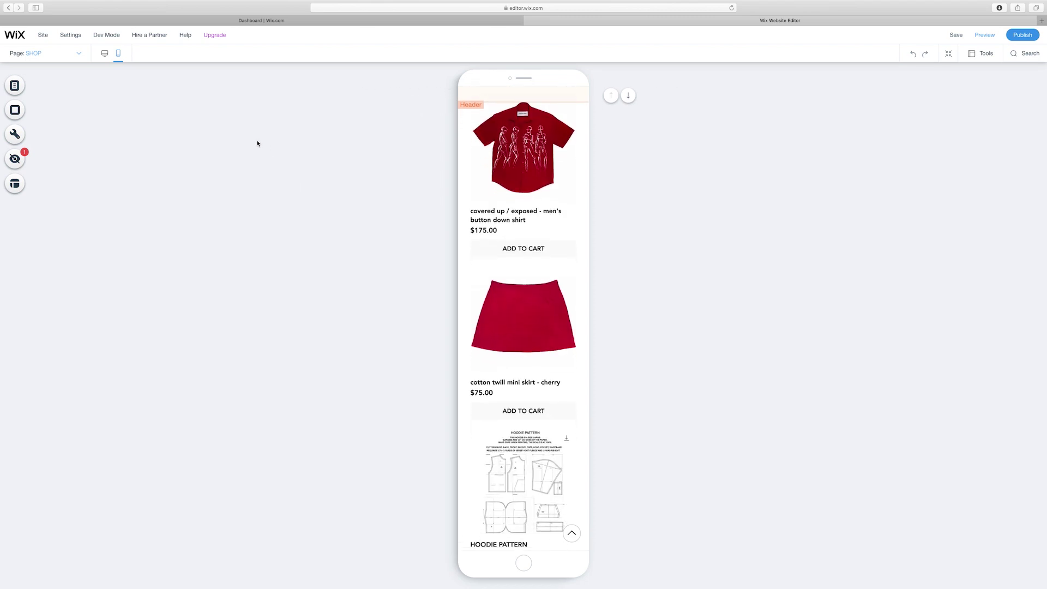
scroll(258, 142, "down", 6)
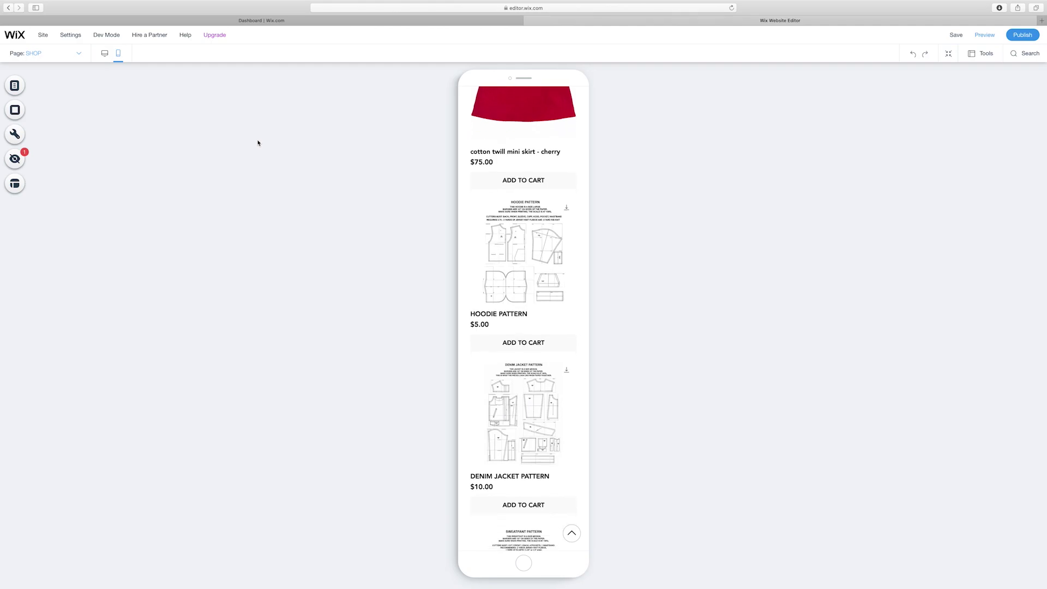
scroll(258, 143, "down", 2)
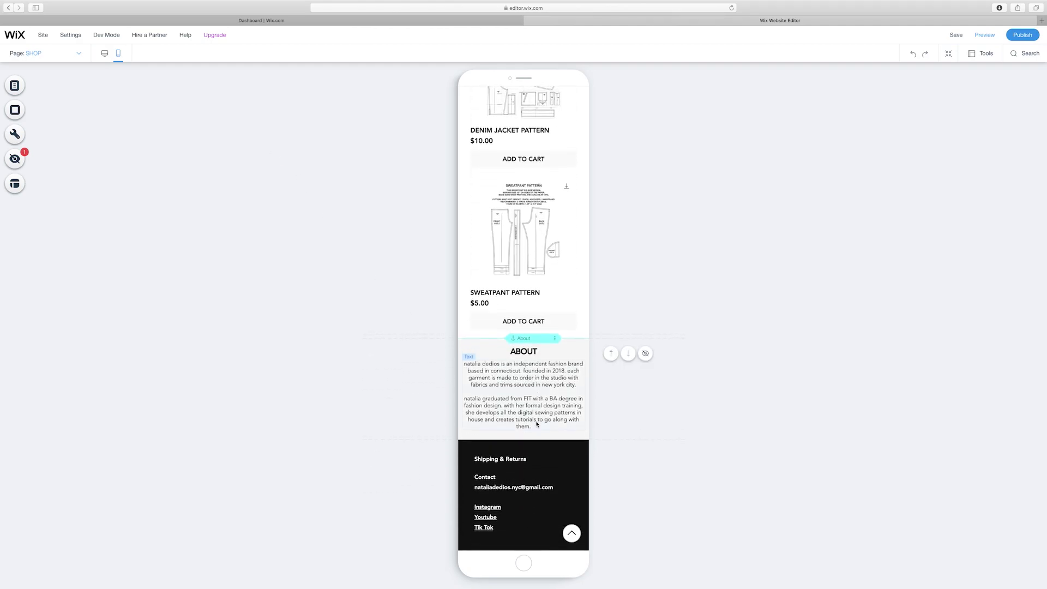
Make the mobile About section slightly taller, nudge its text lower, and save the site.
left_click(522, 442)
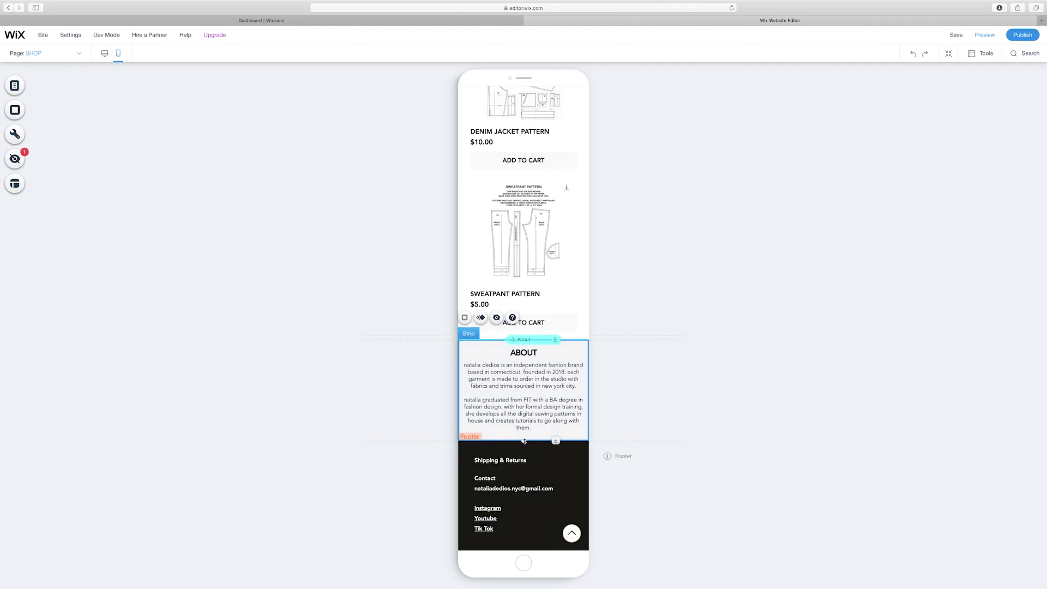
left_click_drag(523, 443, 523, 447)
left_click_drag(527, 402, 528, 405)
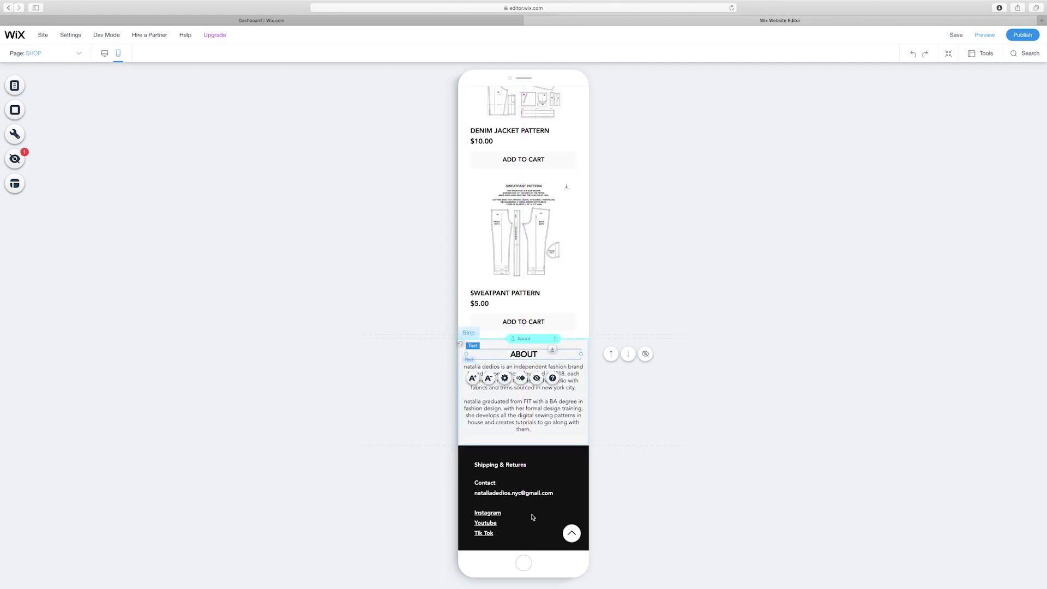
left_click(674, 516)
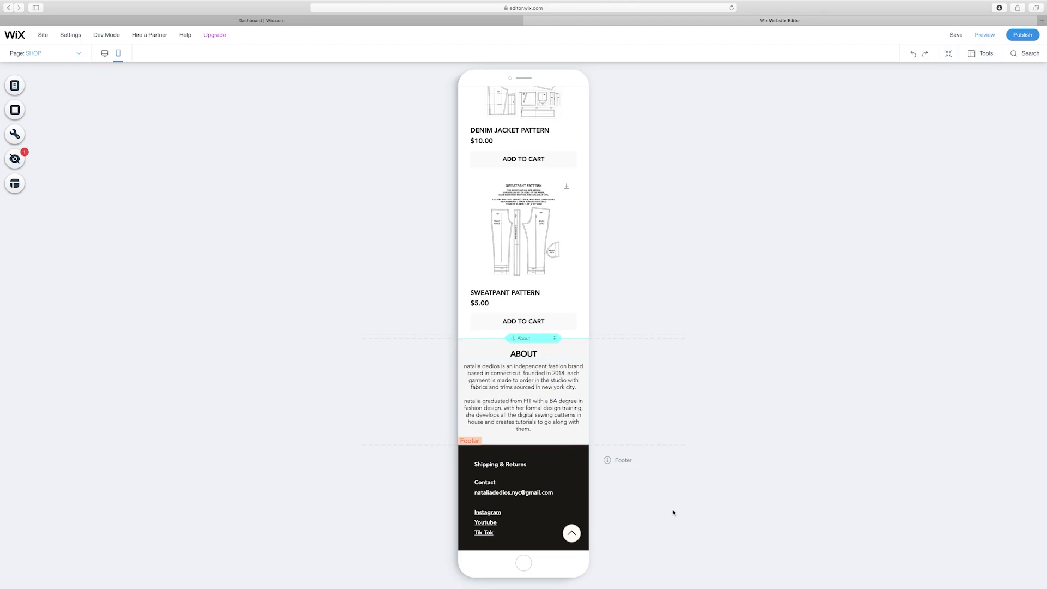
scroll(674, 513, "up", 15)
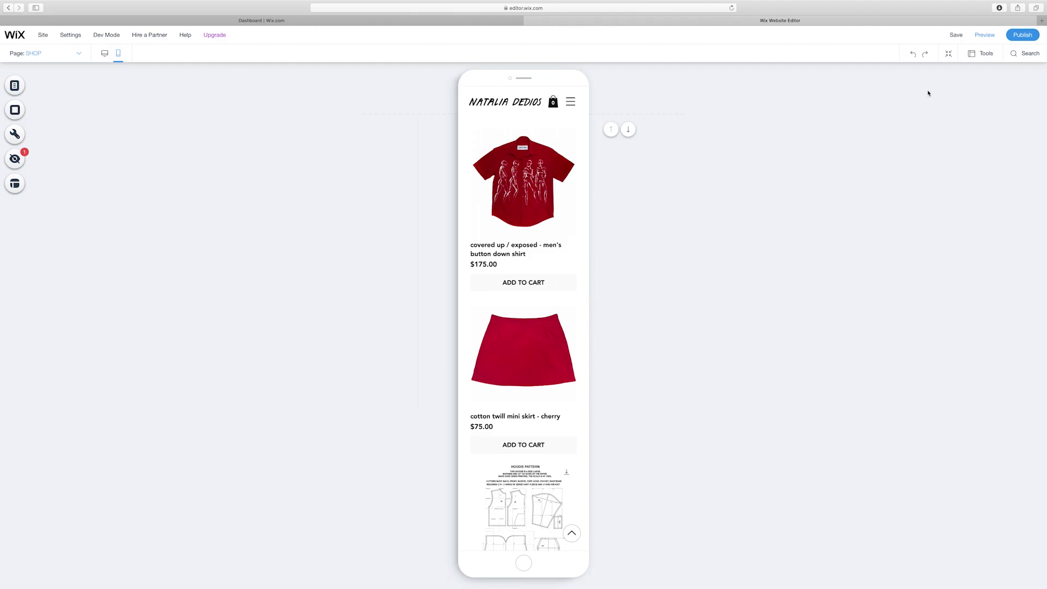
left_click(955, 36)
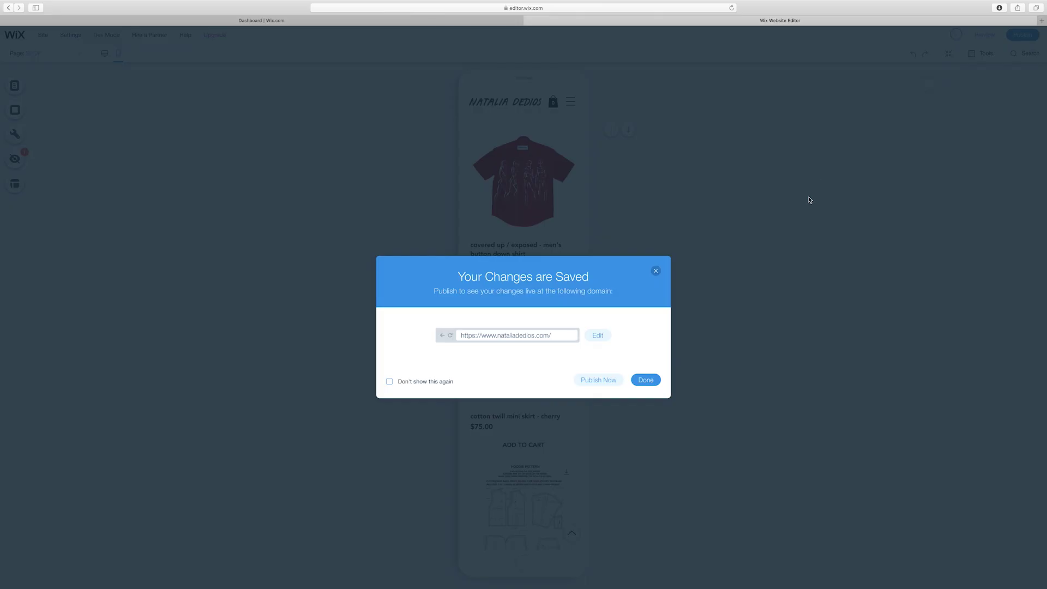
Publish the site, then view the shirt's close-up, studio and flat photos on the live store.
left_click(654, 382)
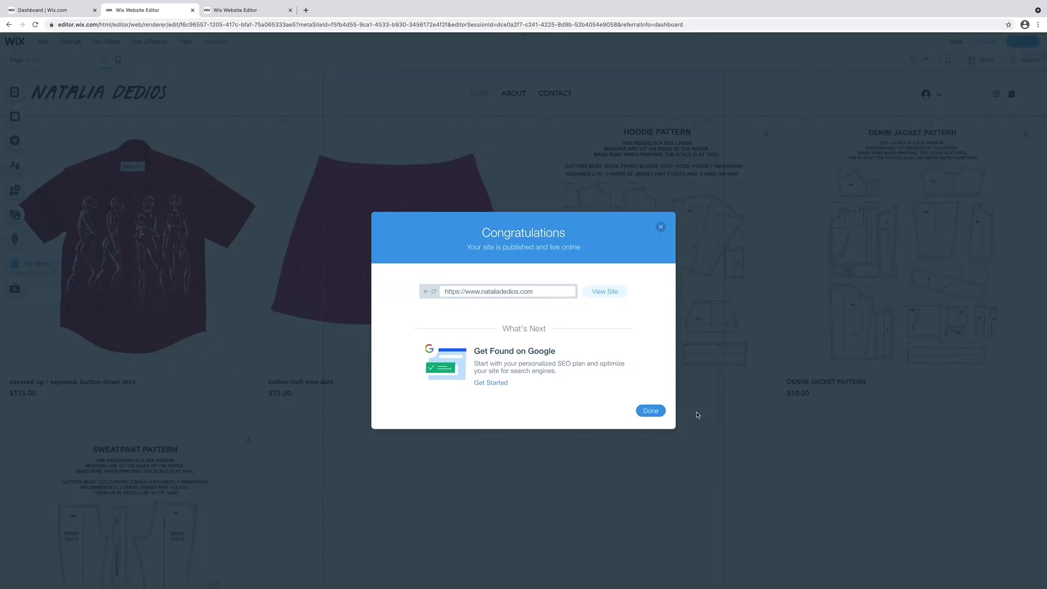
left_click(651, 412)
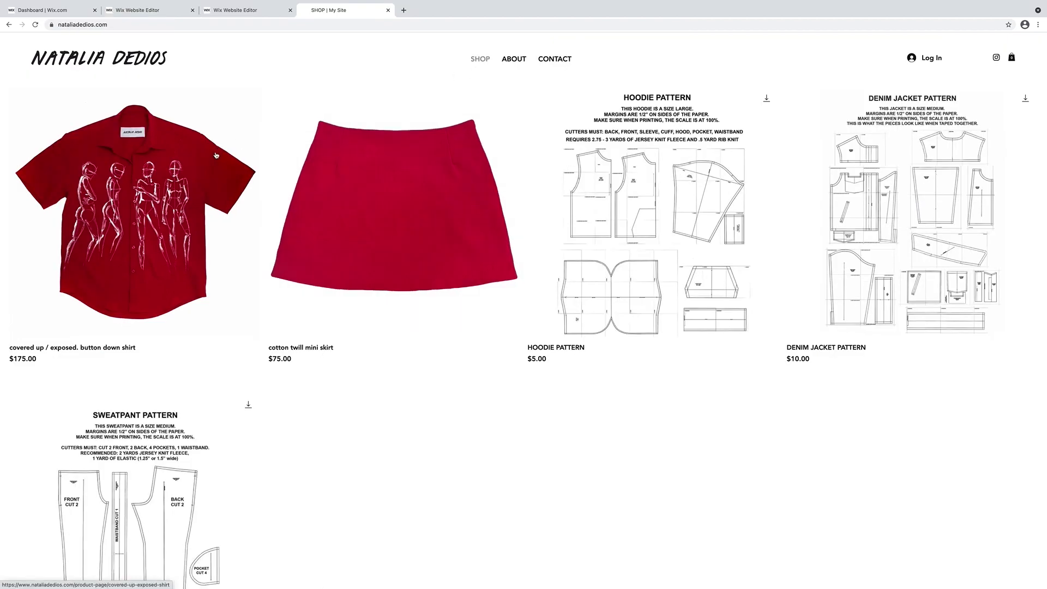
left_click(242, 160)
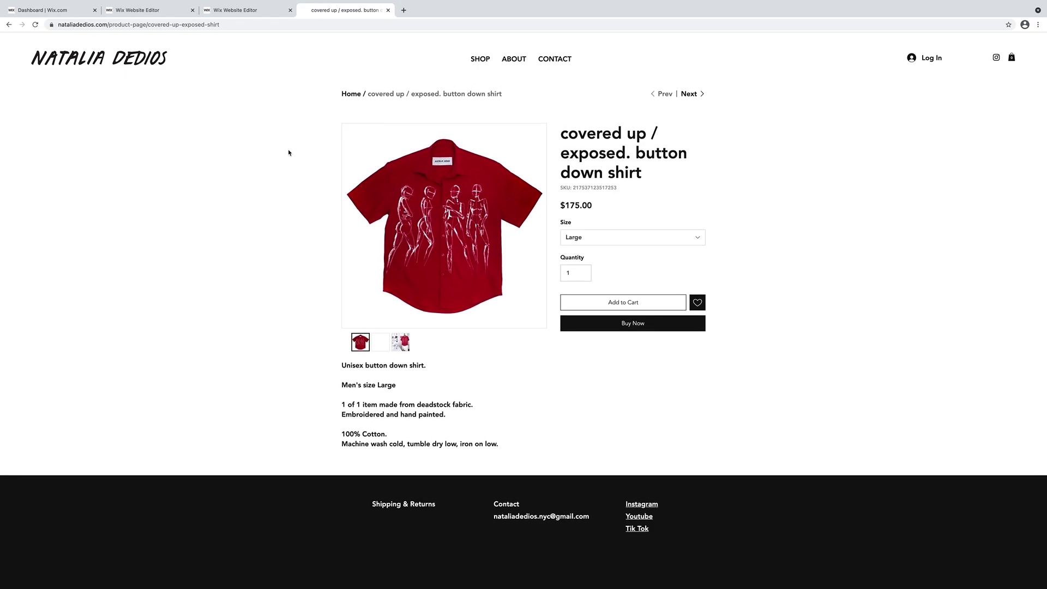
left_click(388, 343)
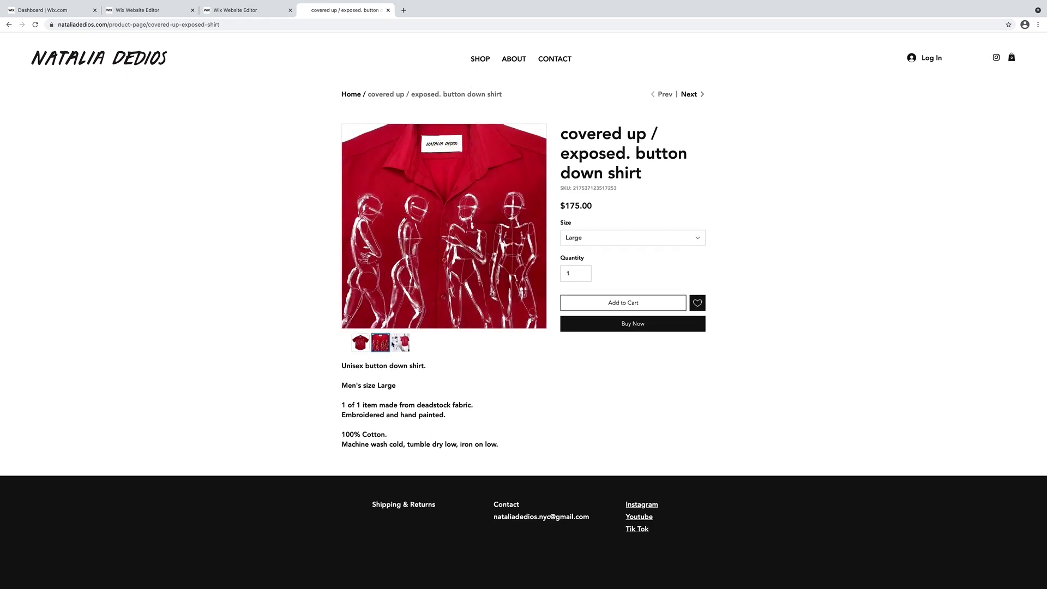
left_click(400, 343)
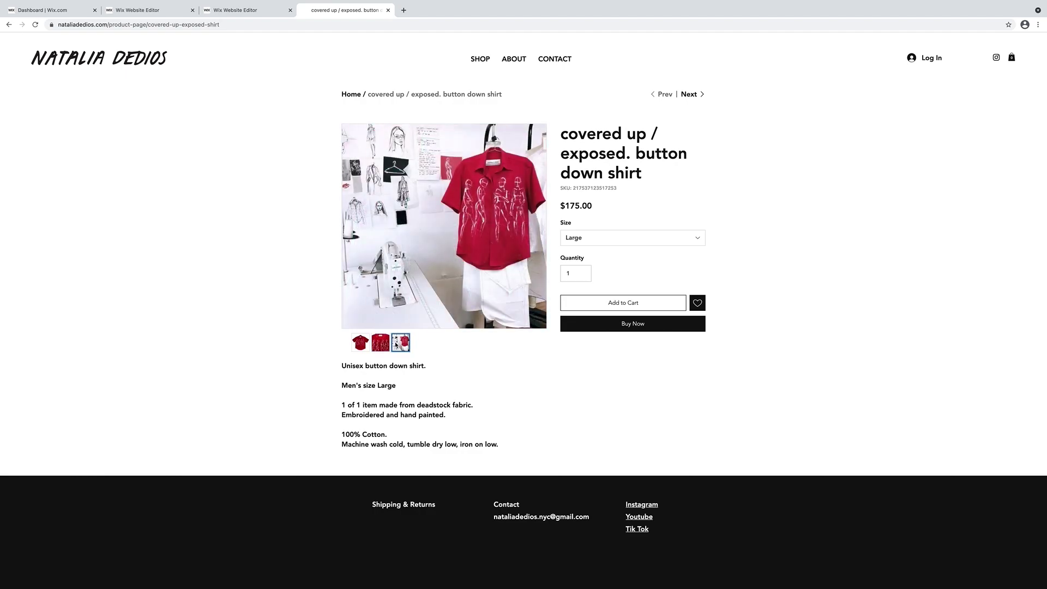
left_click(360, 344)
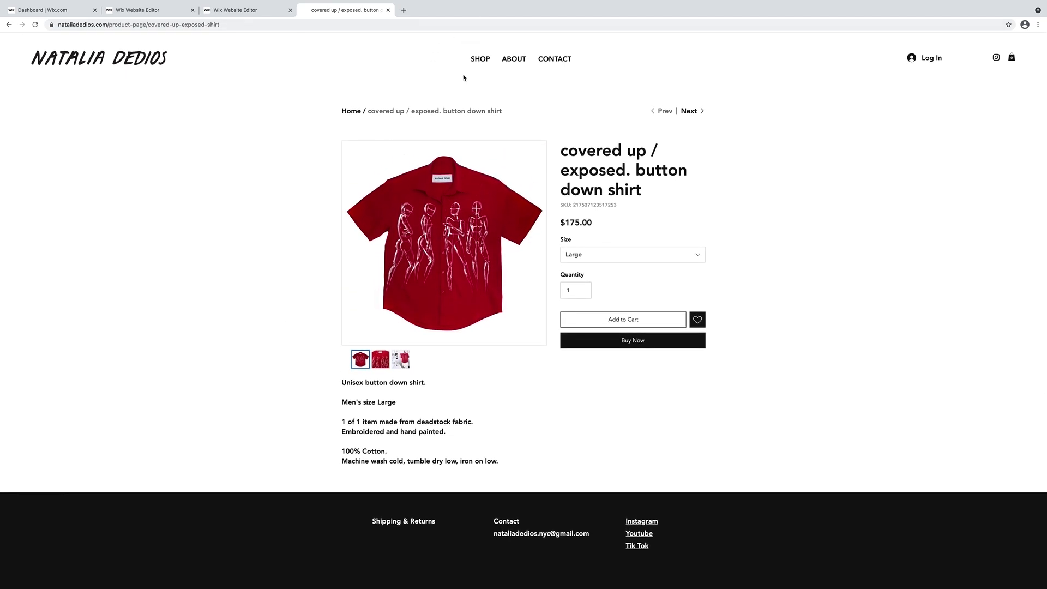
Review the $5.00 HOODIE PATTERN product page from the shop grid, then return to the grid.
left_click(479, 62)
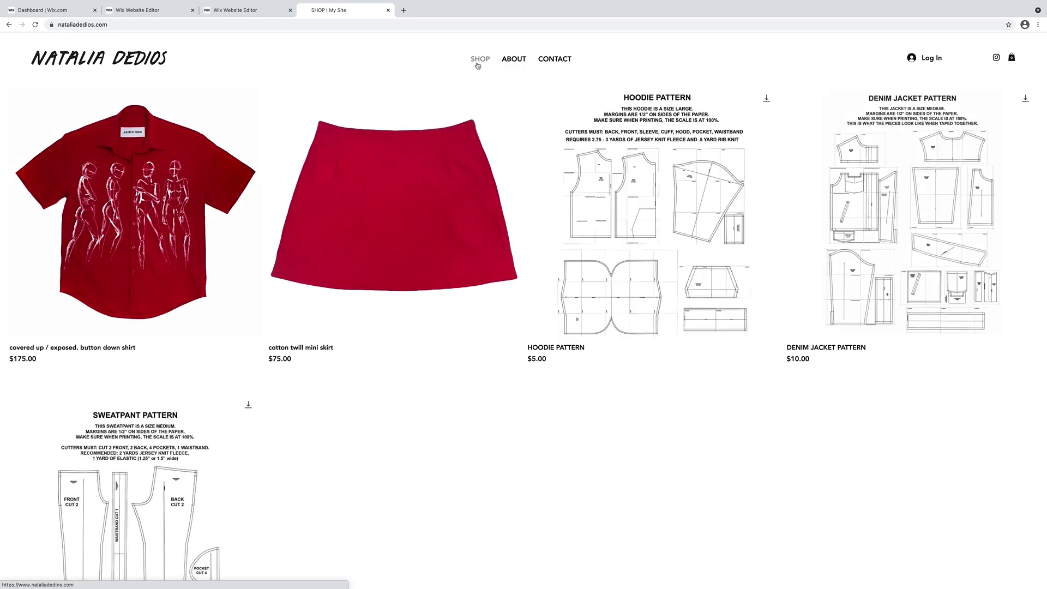
left_click(638, 203)
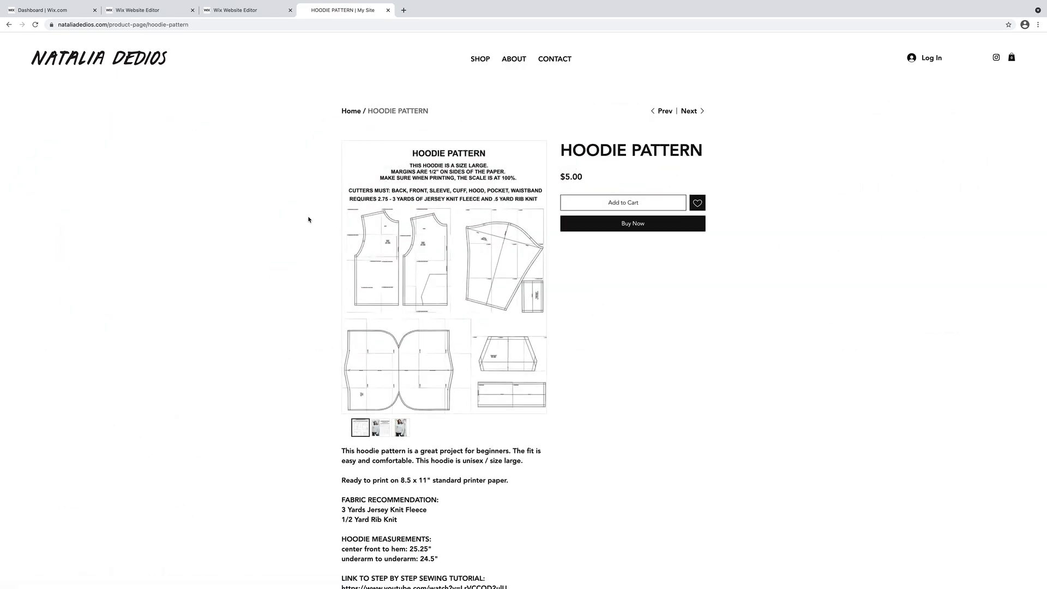
scroll(308, 219, "down", 5)
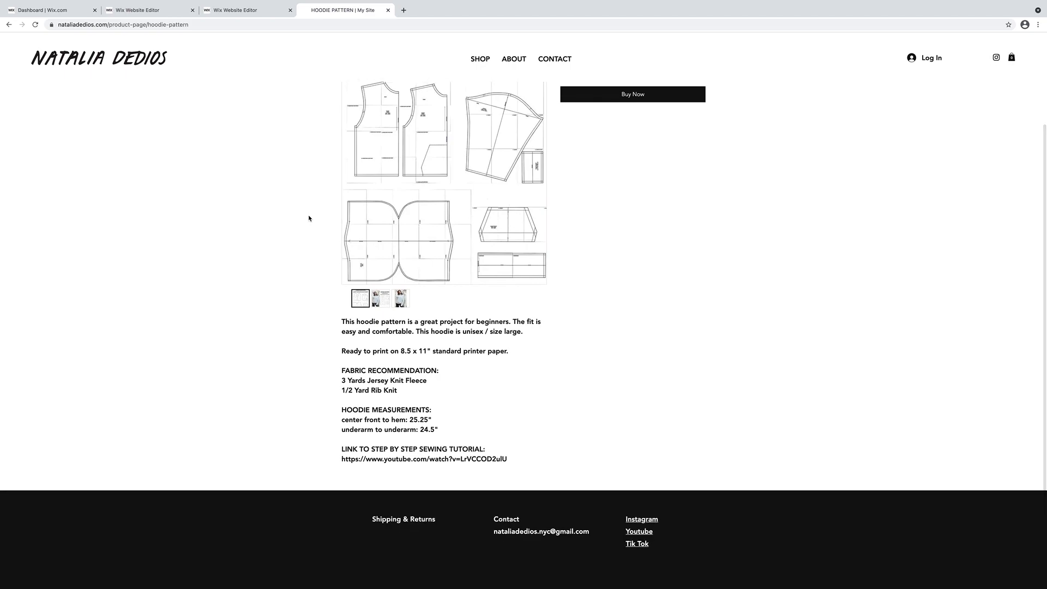
scroll(308, 218, "up", 5)
left_click(479, 60)
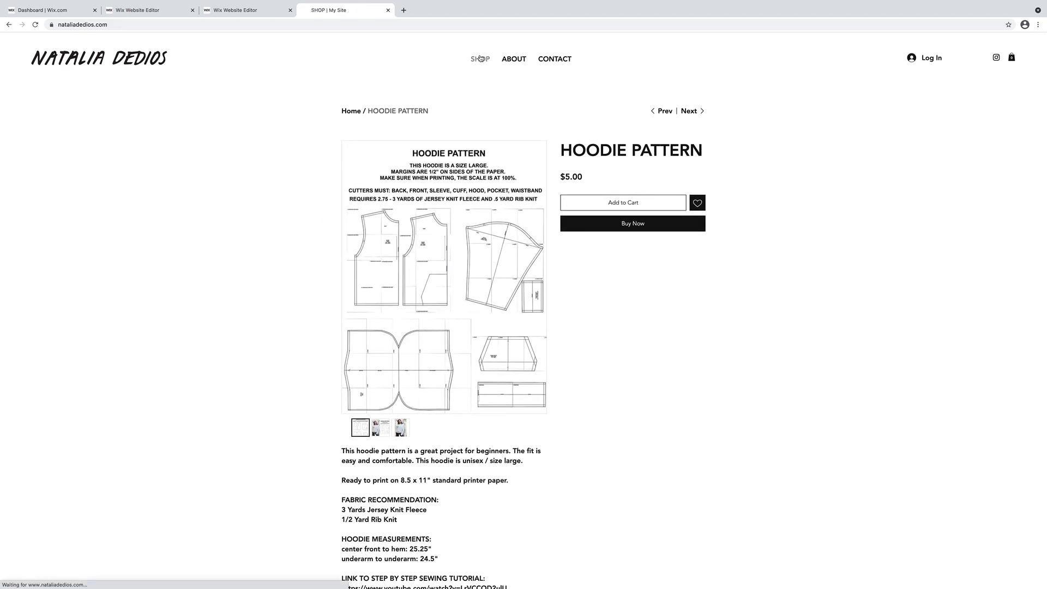